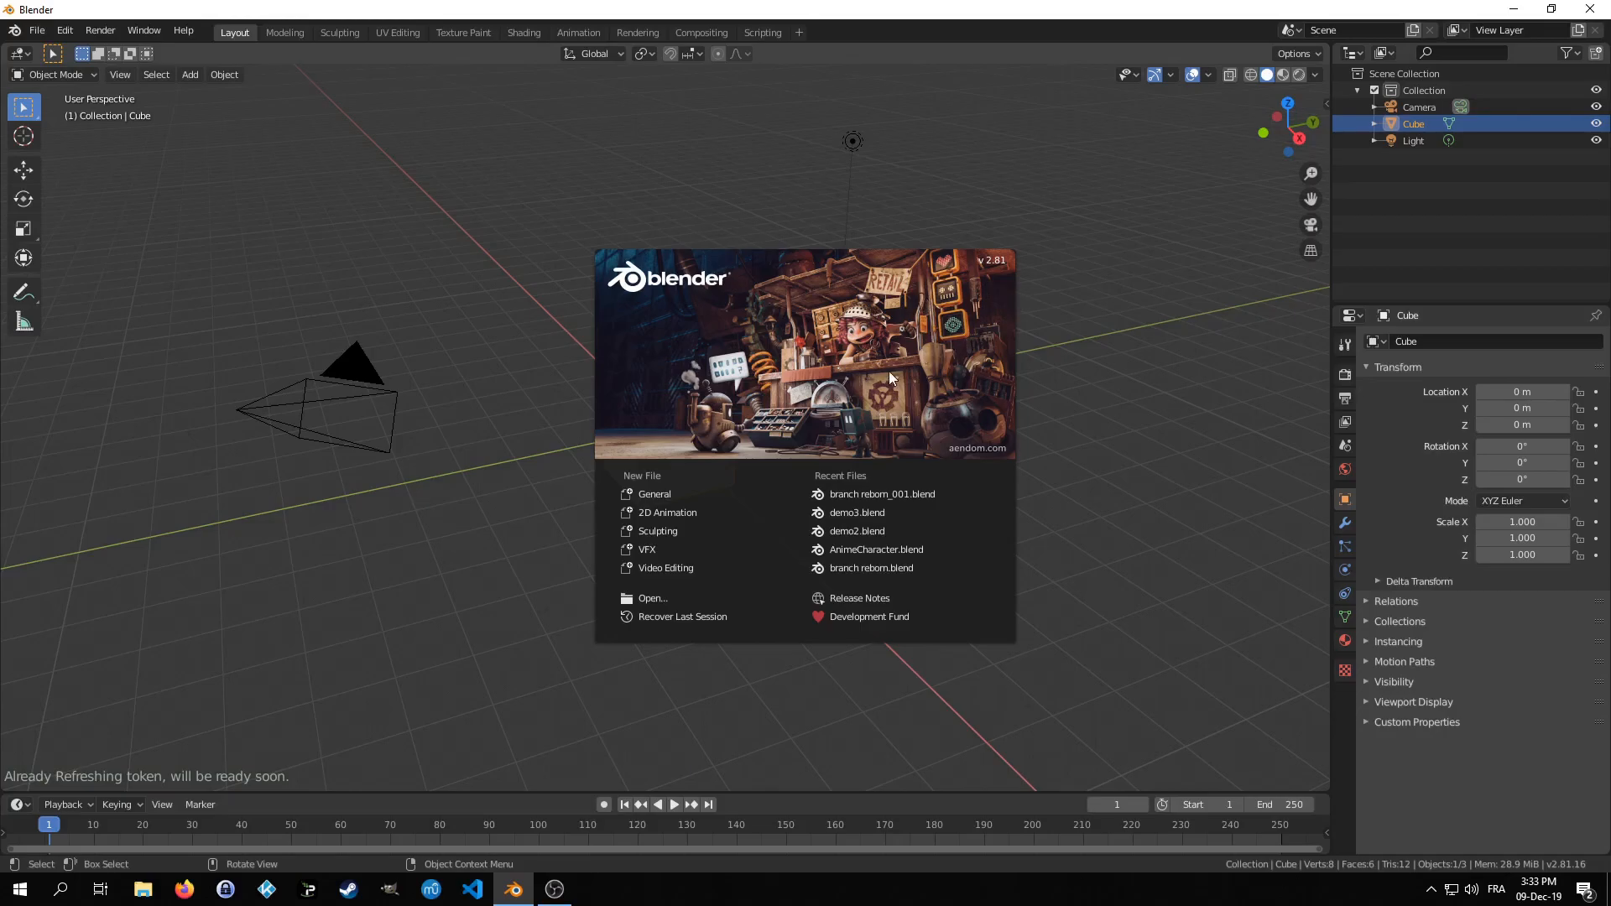
- Open the recent file branch reborn_001.blend and show the branch in front orthographic view
click(838, 494)
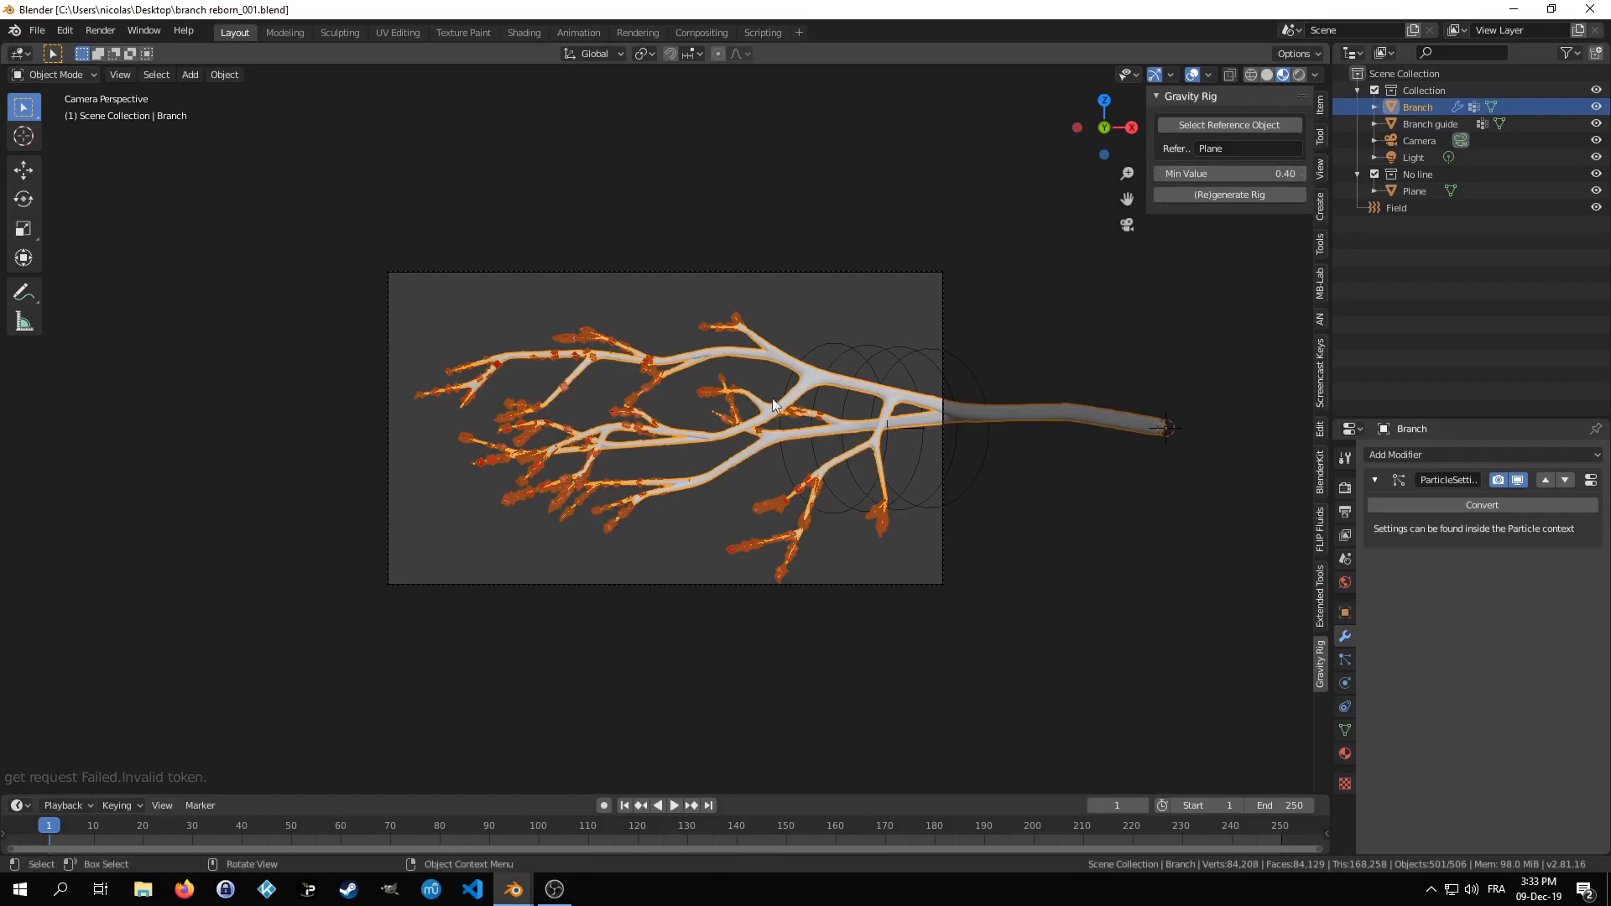
middle_drag(734, 426, 757, 451)
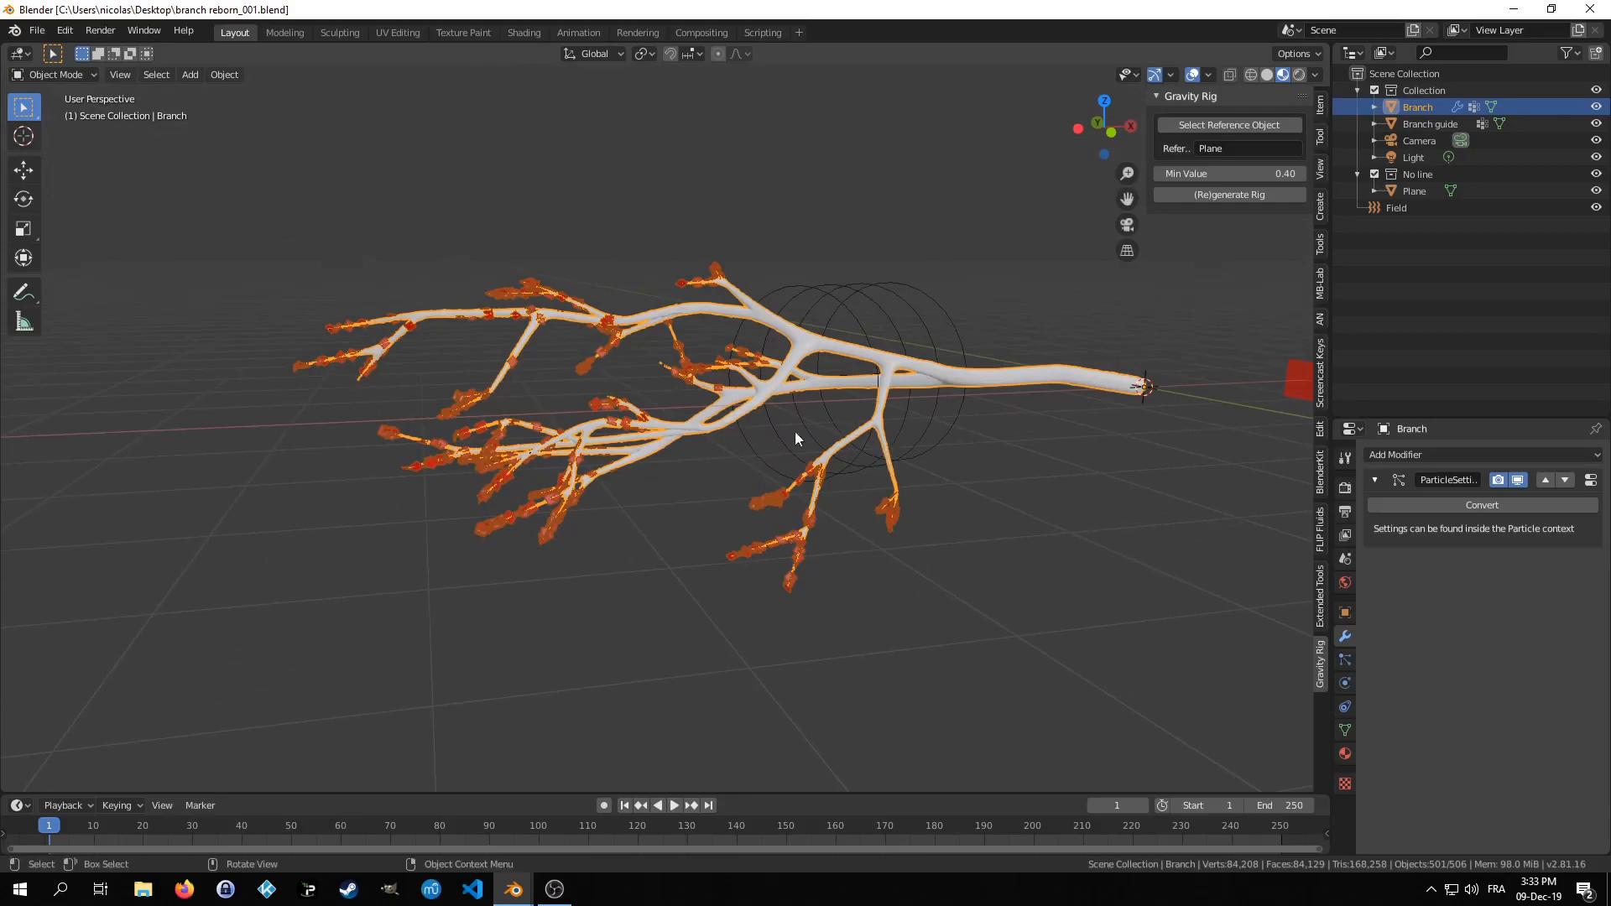
key(KP_1)
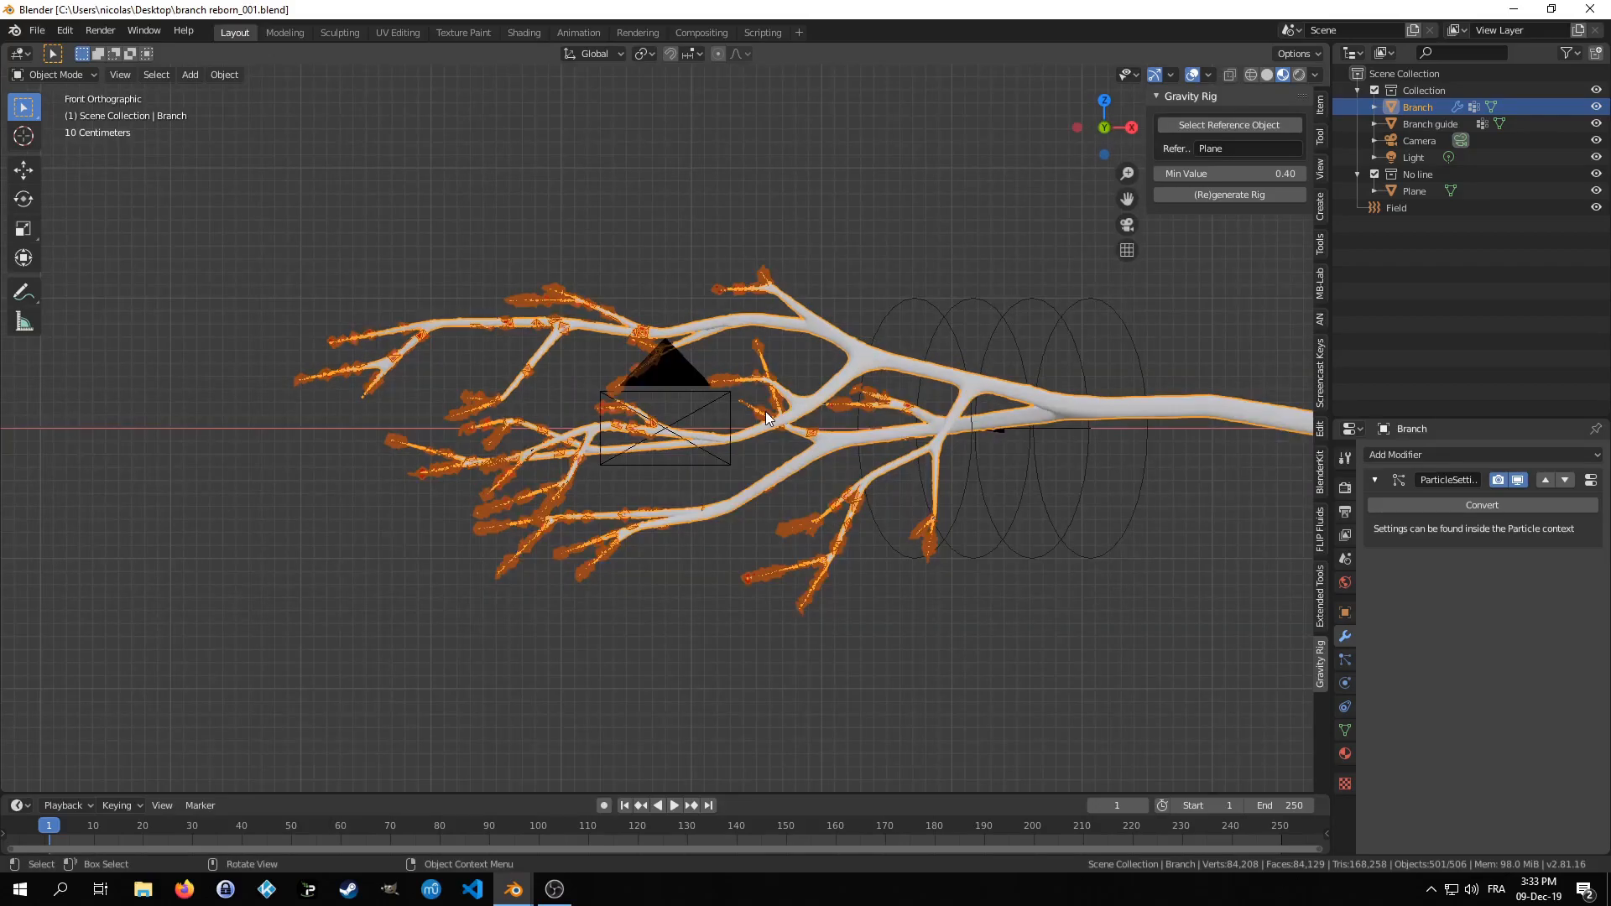
scroll(766, 411, up, 3)
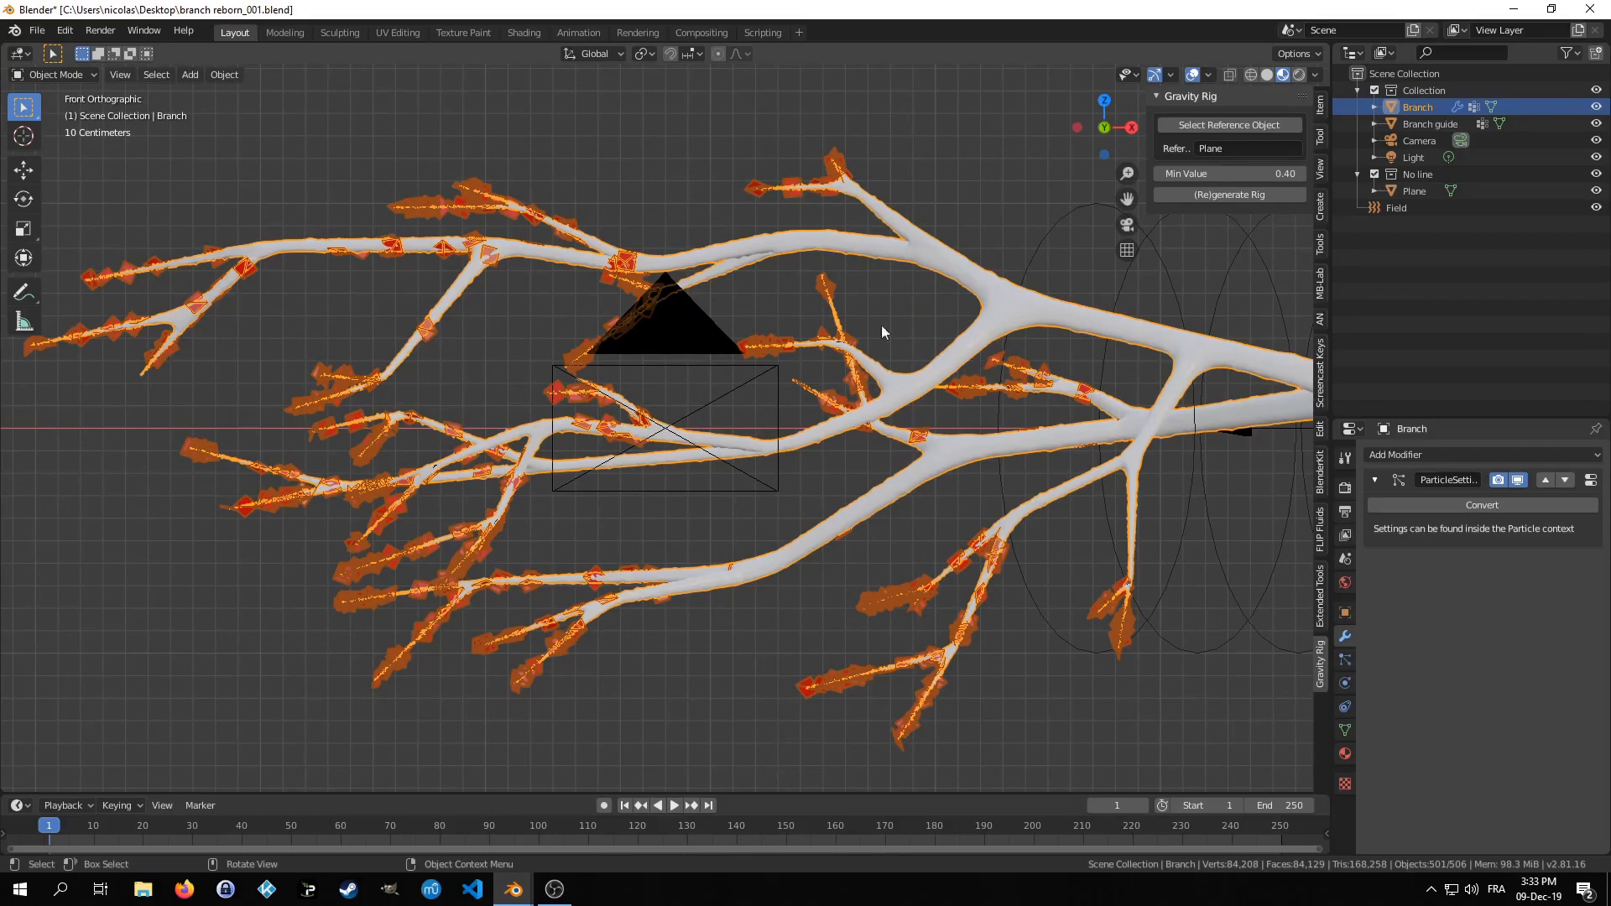
- Examine the Branch mesh's vertices in Edit Mode and return to Object Mode
key(ctrl+Tab)
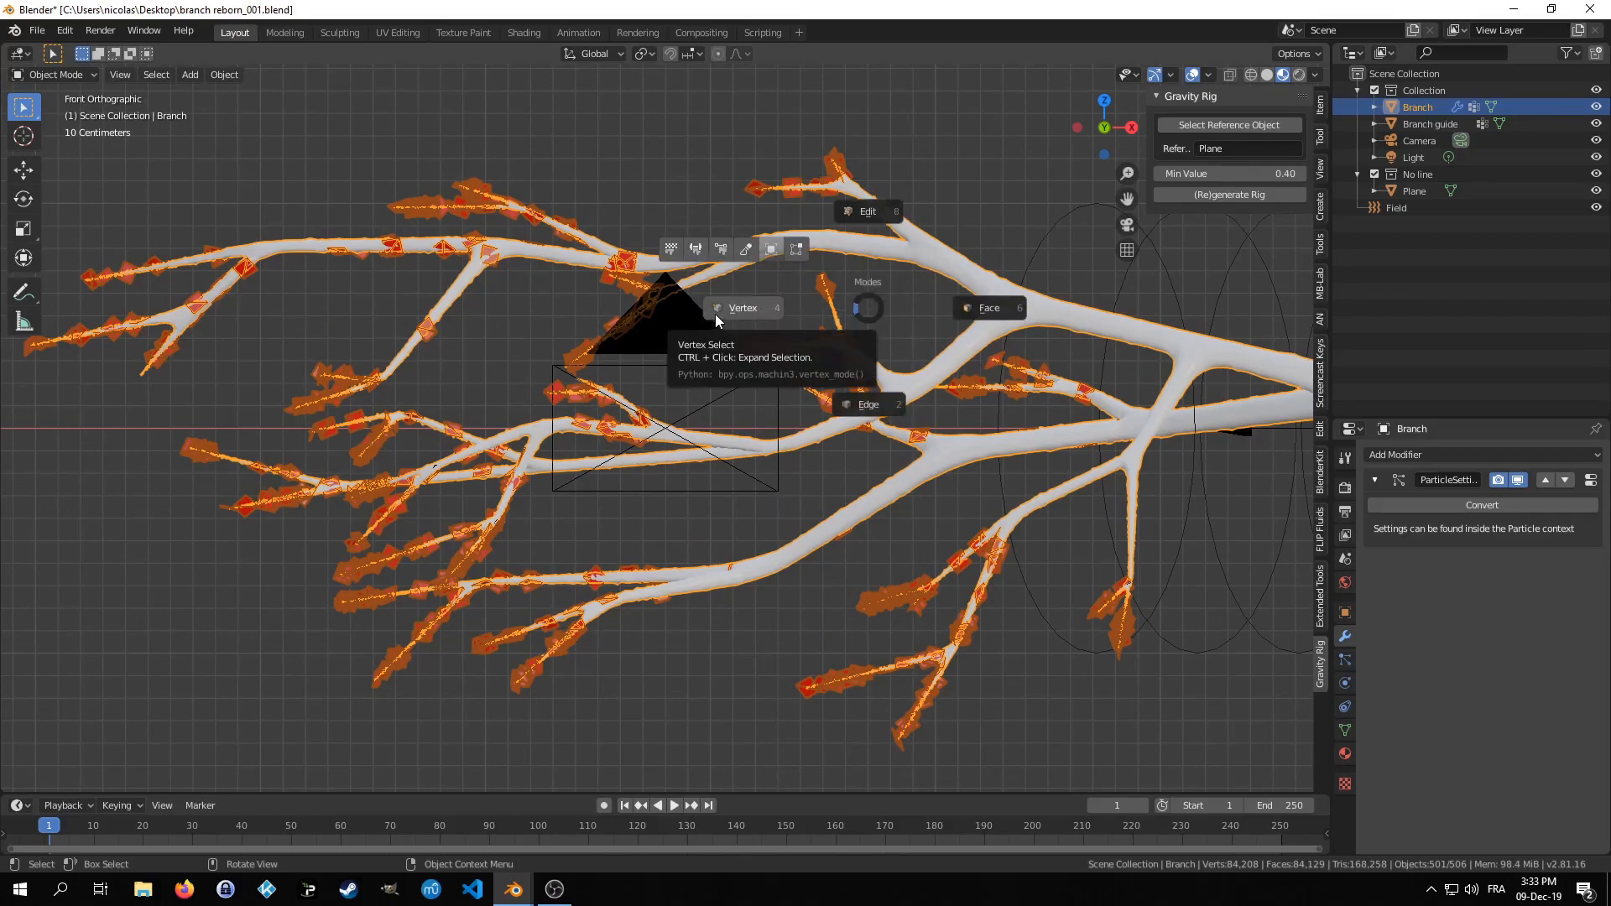
click(715, 314)
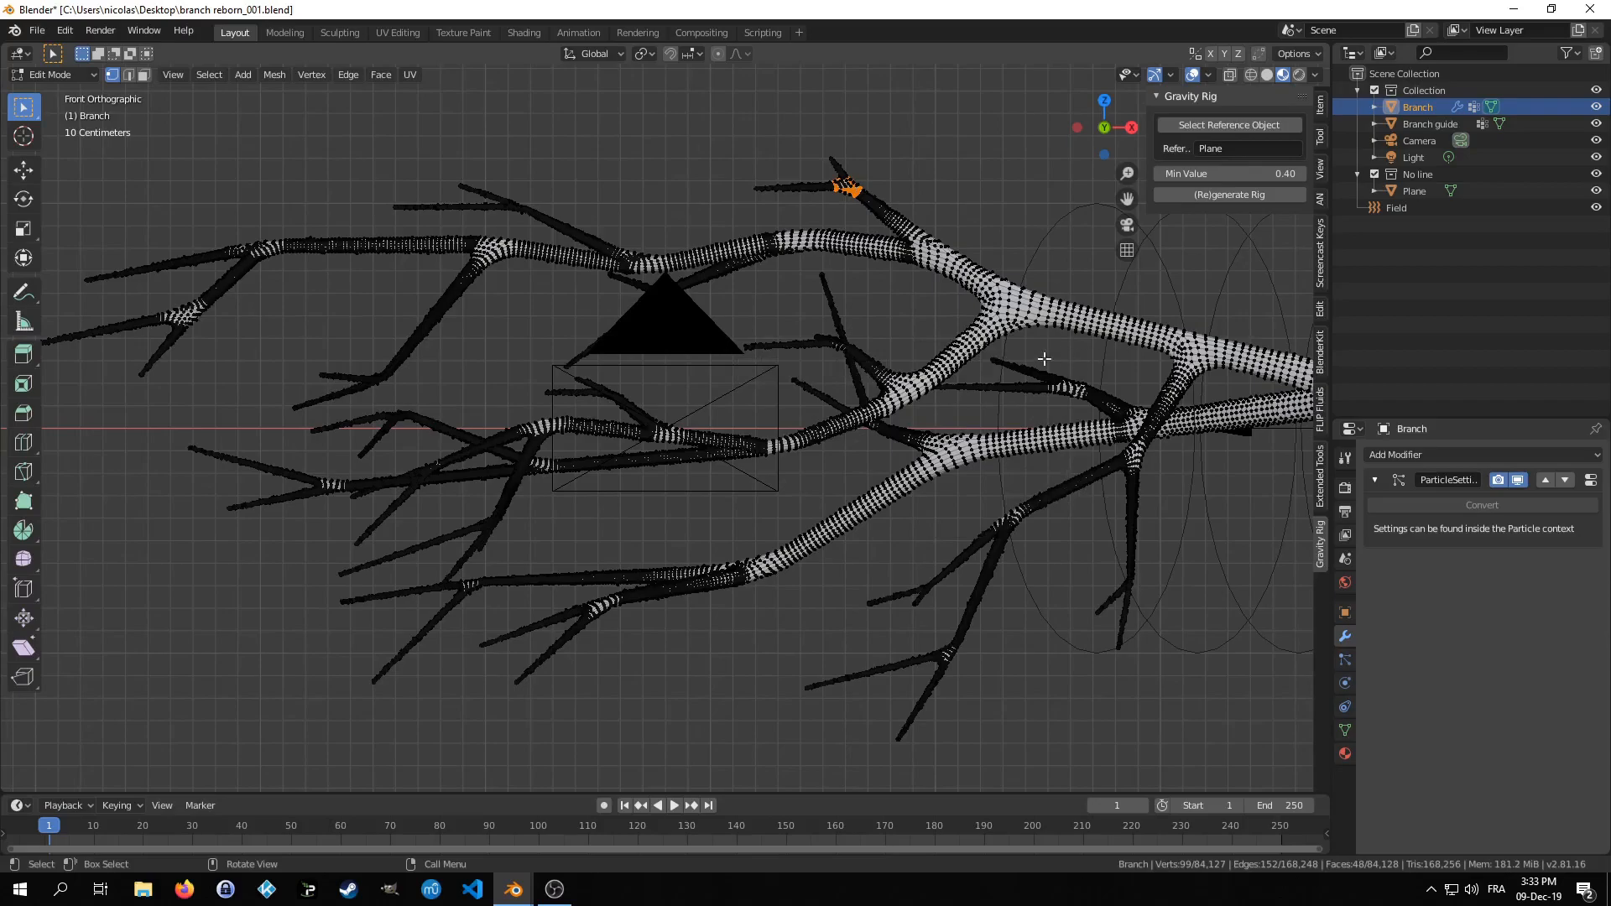
key(Tab)
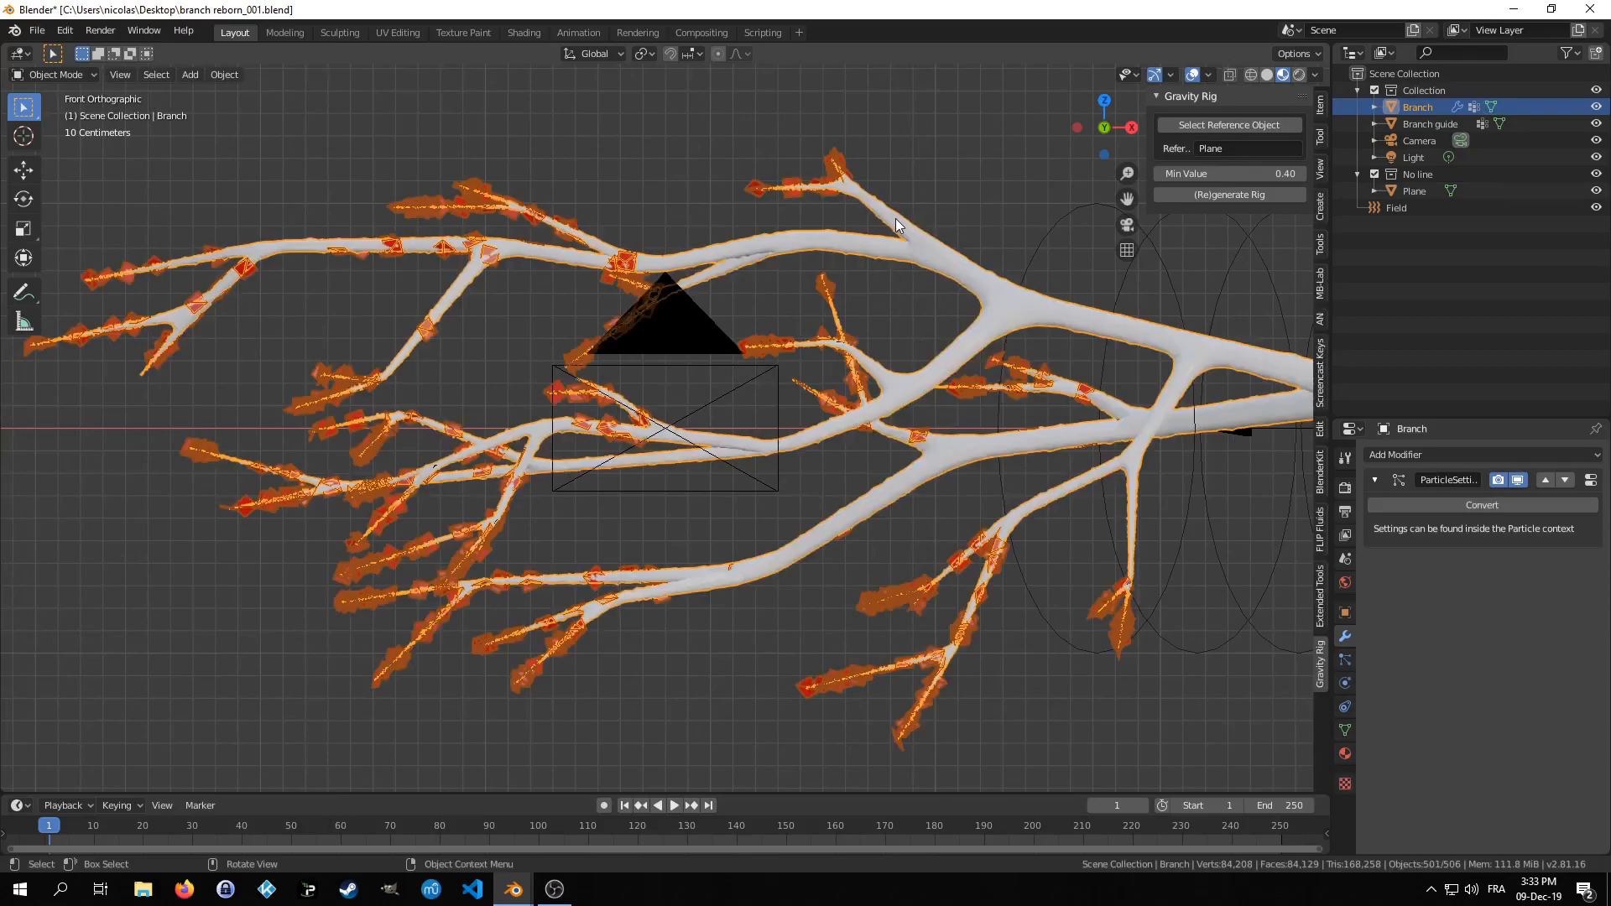
- Play the animation with the force field selected and return to frame 1
click(1049, 240)
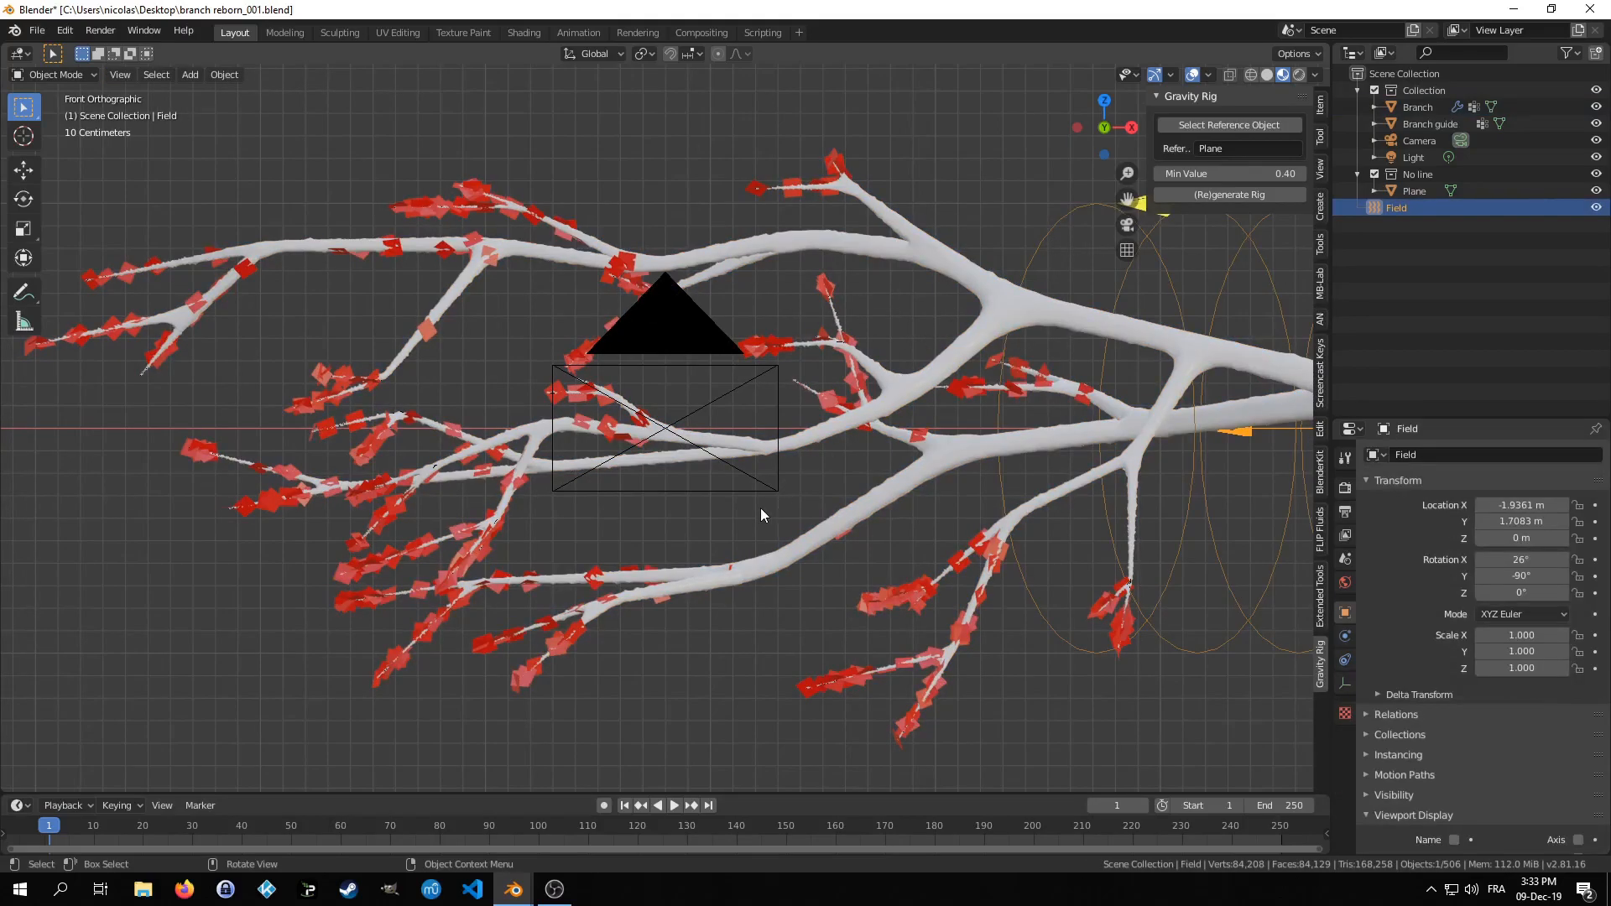
key(space)
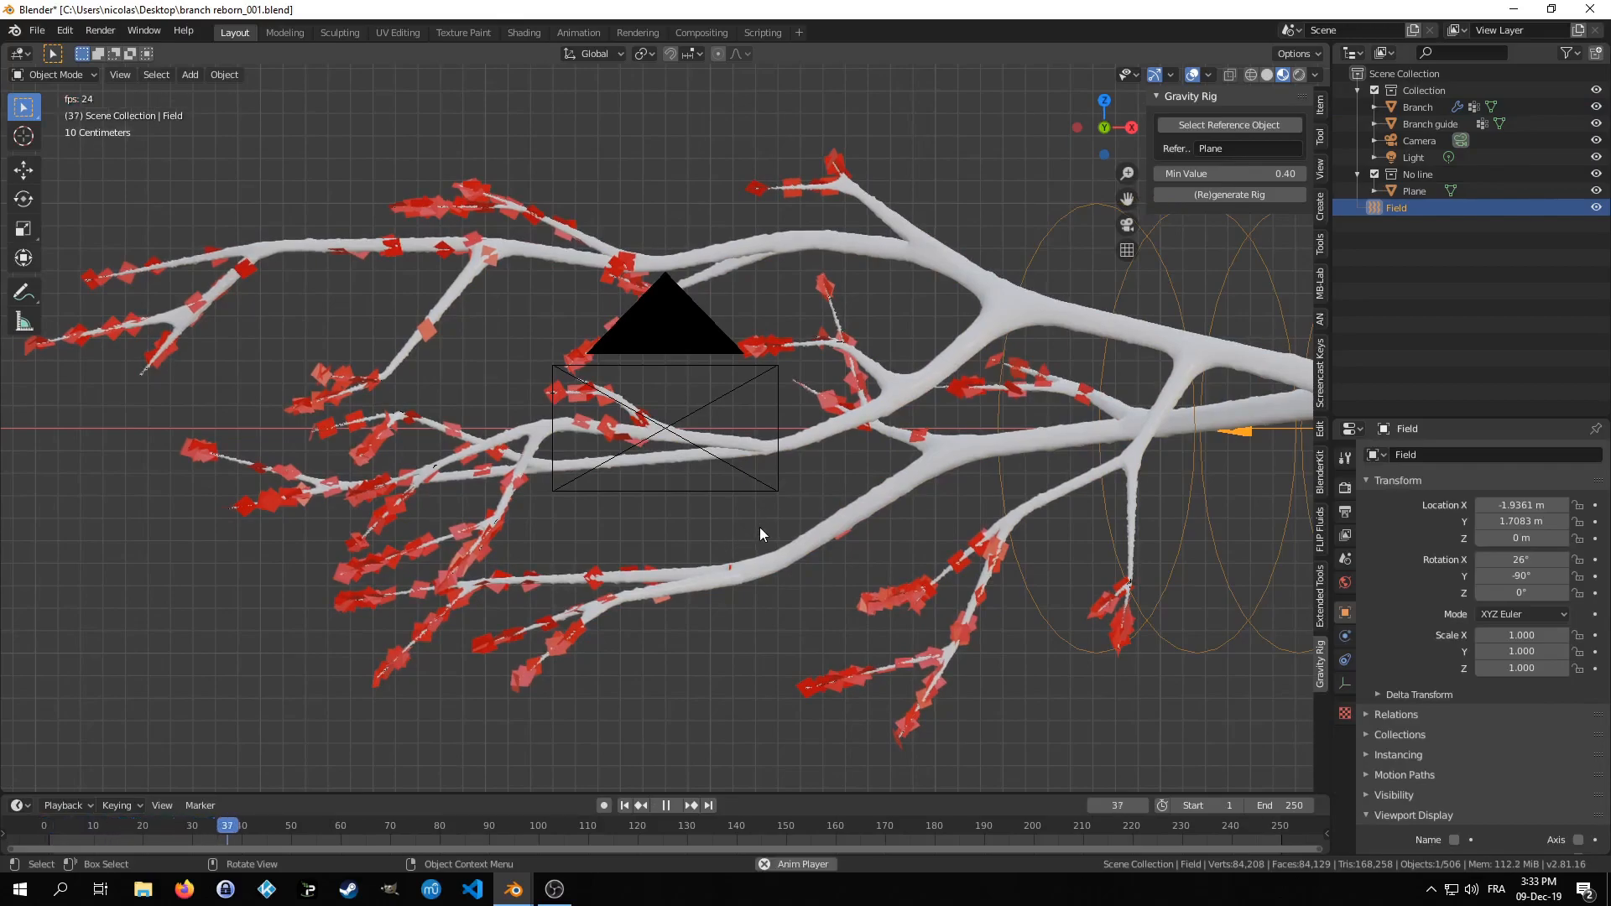
key(space)
key(shift+Left)
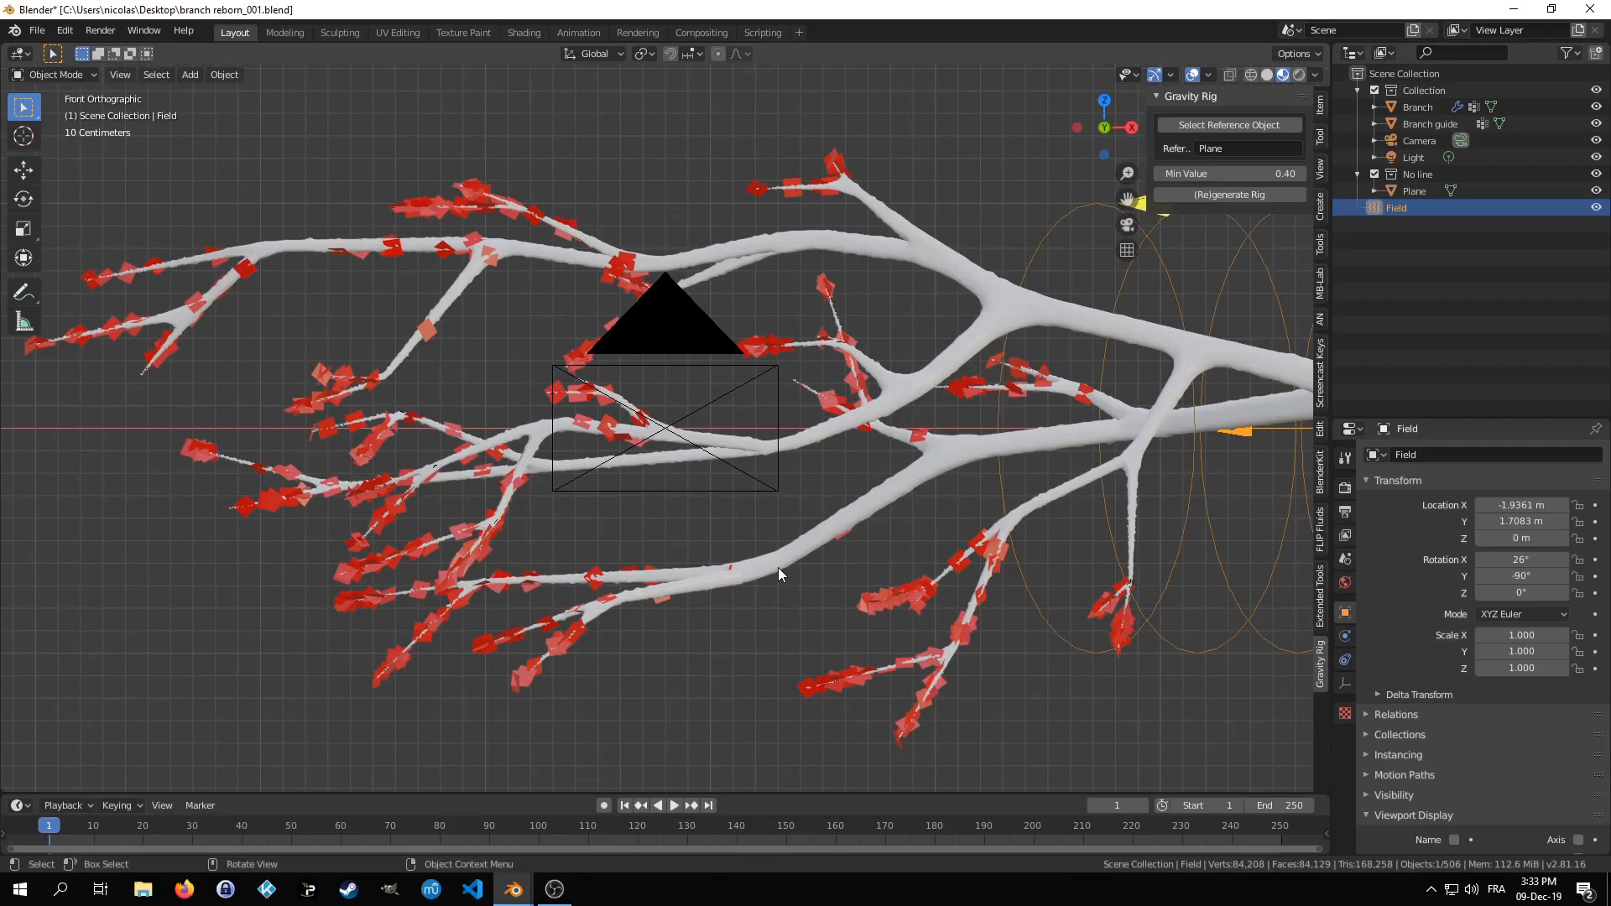
- Select the Branch guide and hide the Branch object to expose the guide's skeleton of edges
click(876, 261)
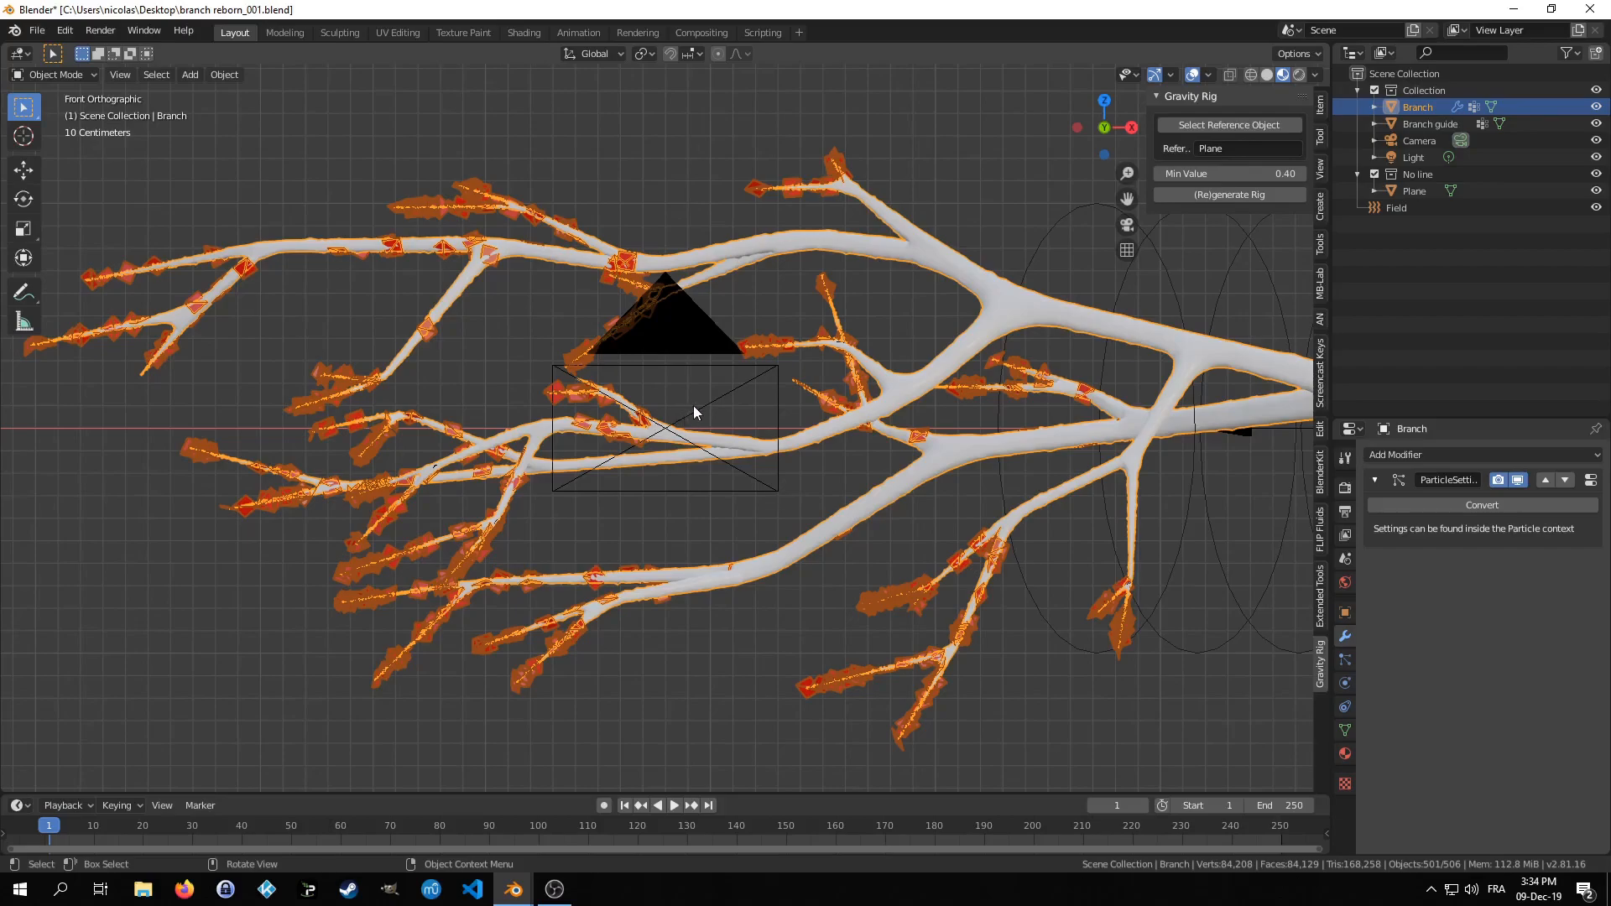
middle_drag(634, 557, 632, 612)
middle_drag(846, 522, 566, 592)
middle_drag(615, 540, 699, 495)
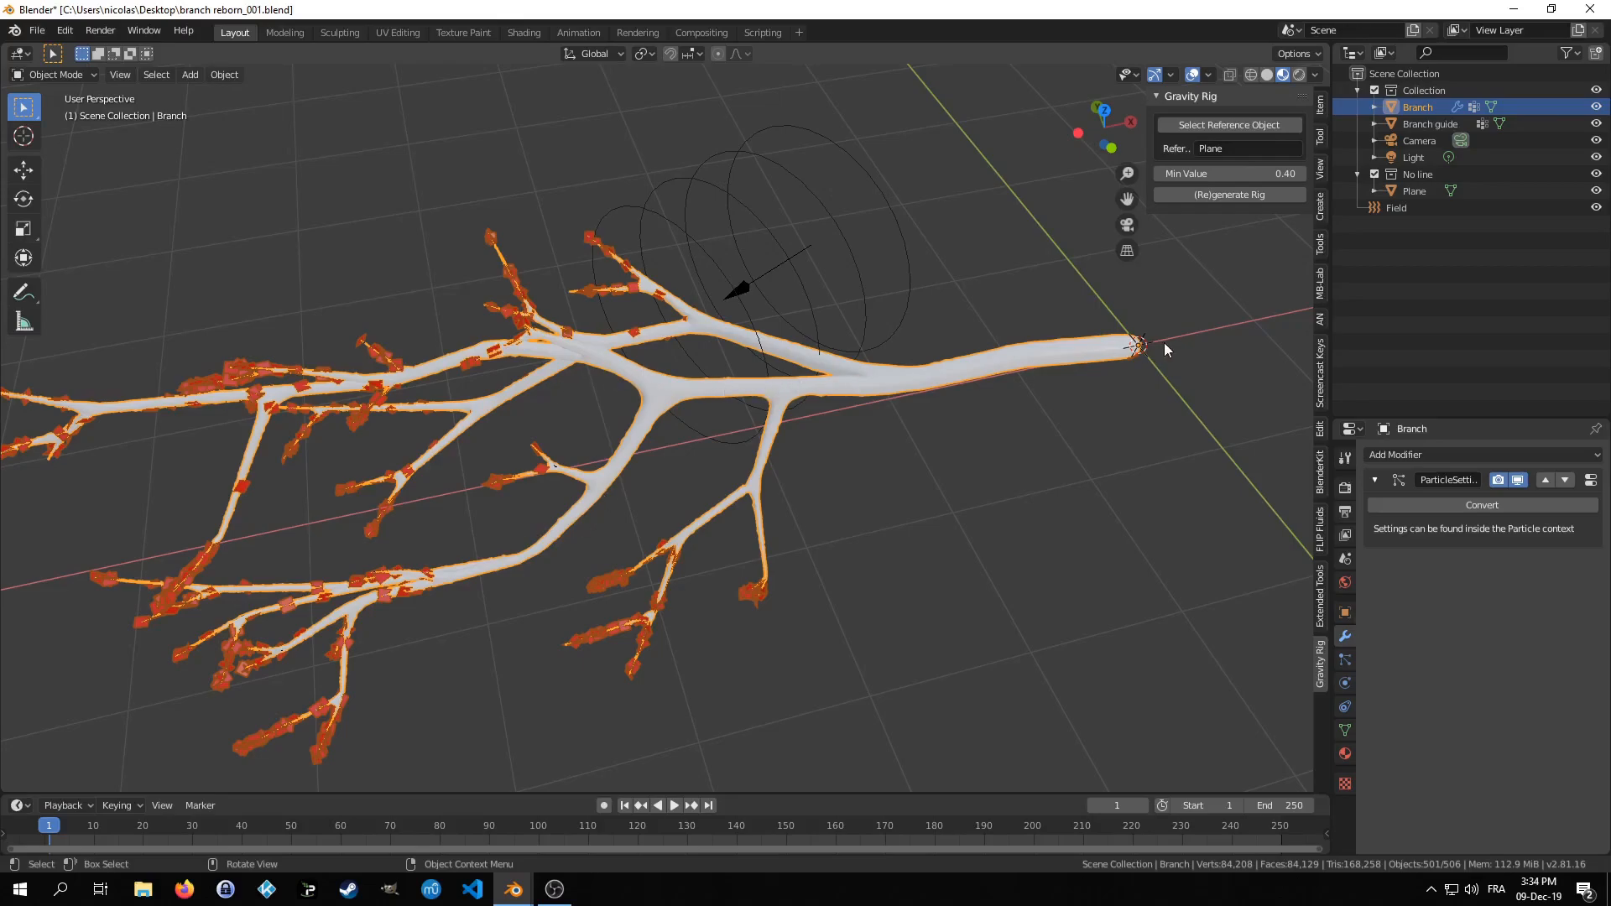
click(1432, 128)
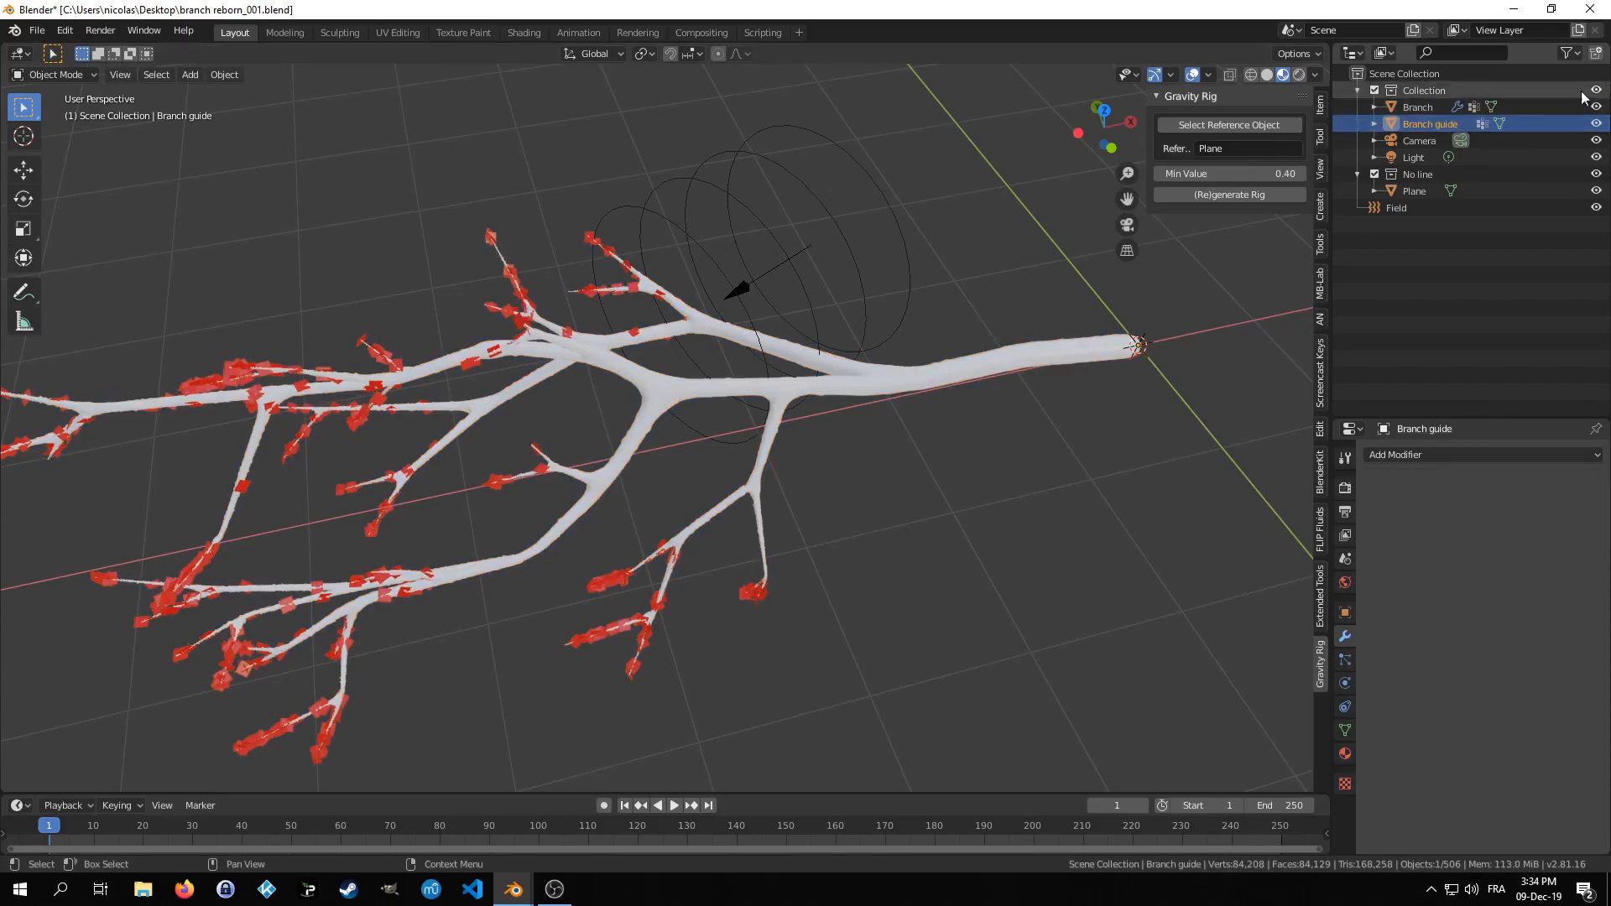
click(1596, 107)
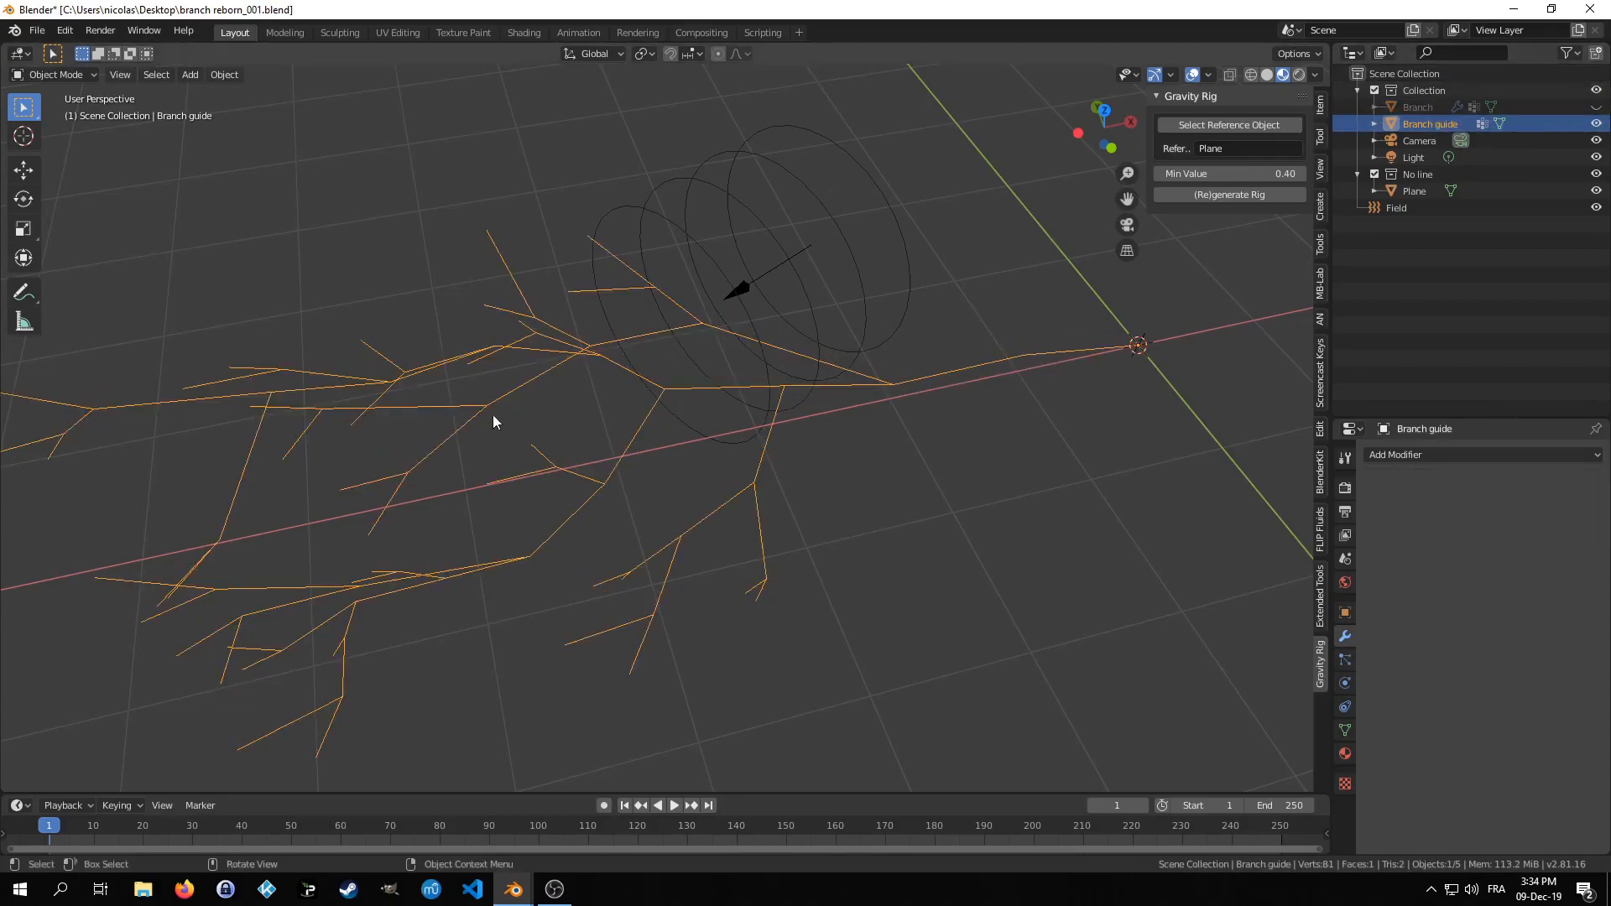
middle_drag(526, 559, 495, 477)
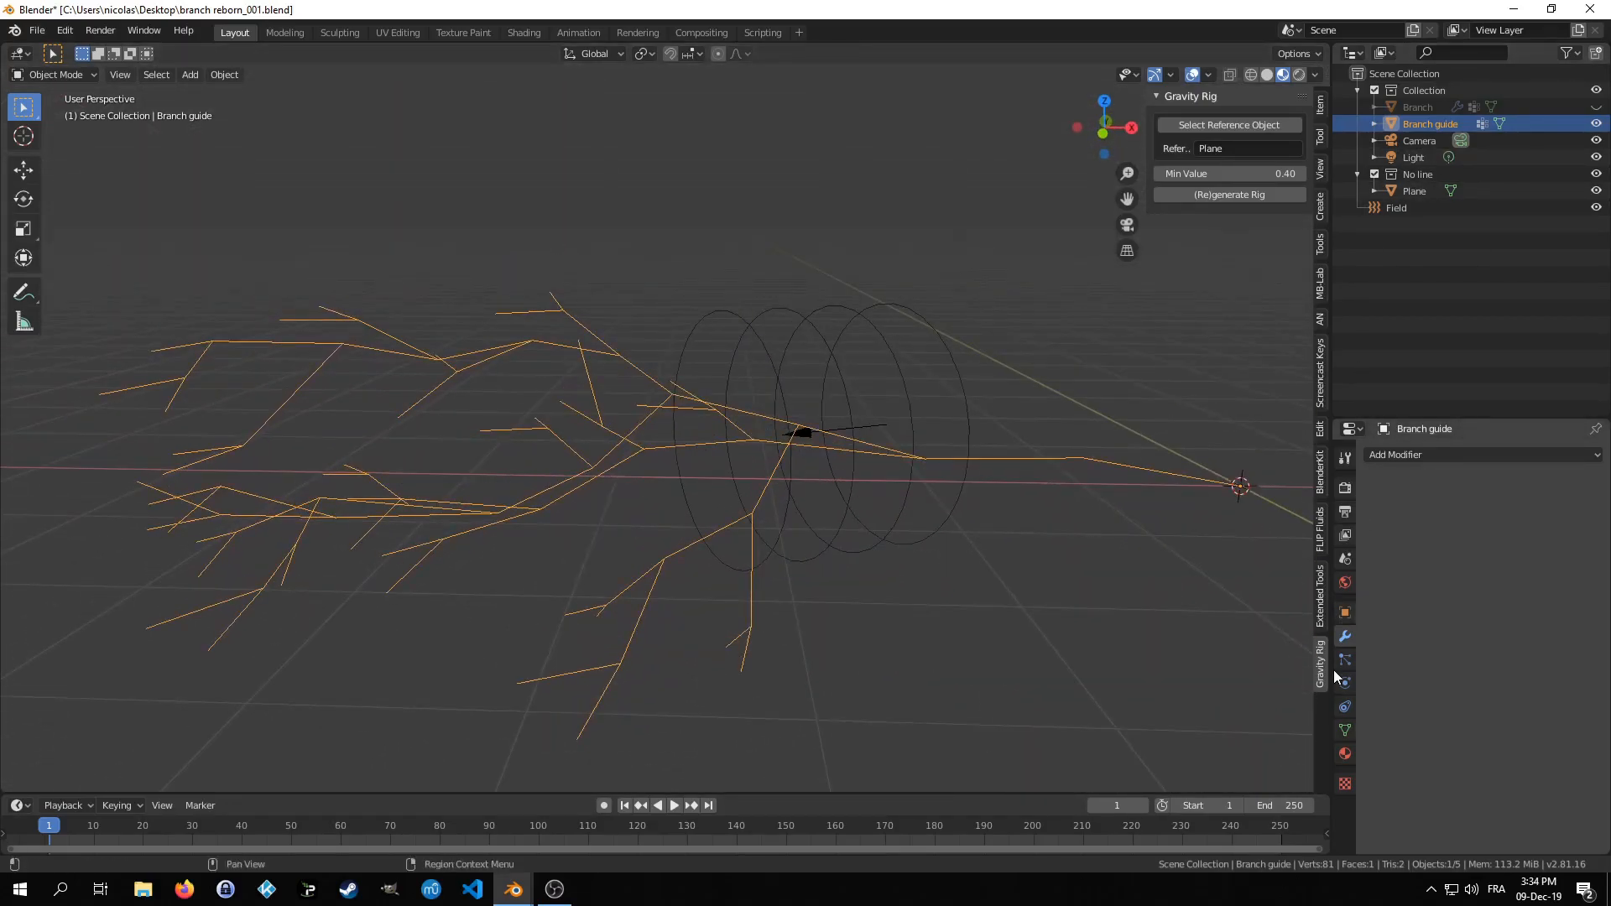
- Enable In Front display for the Branch guide and unhide the Branch object
click(1349, 614)
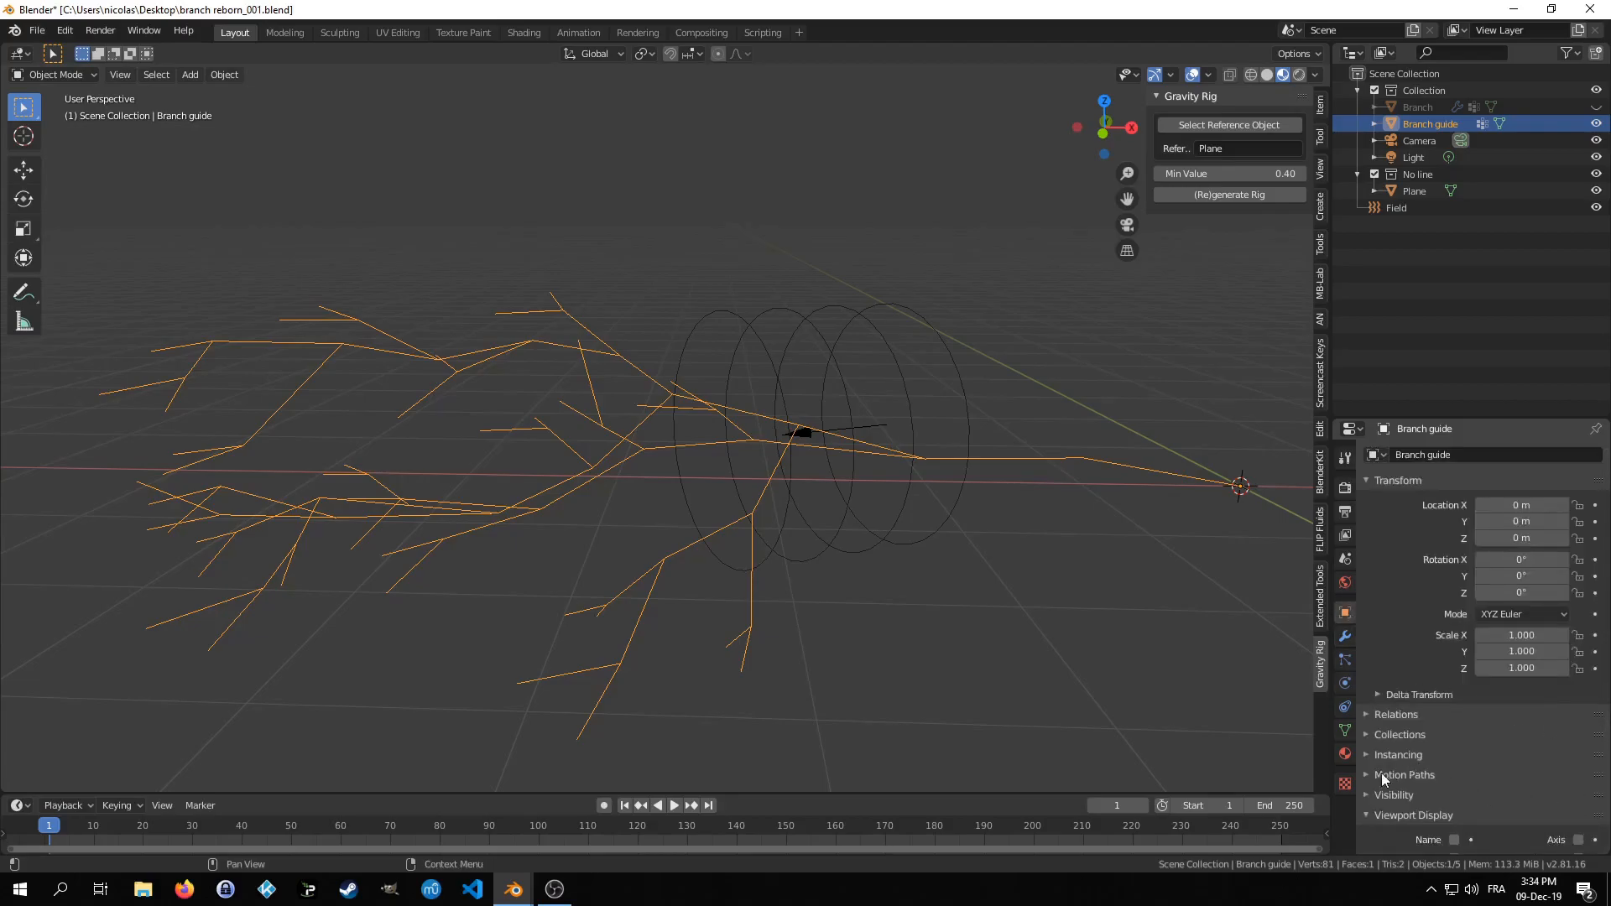
scroll(1426, 751, down, 1)
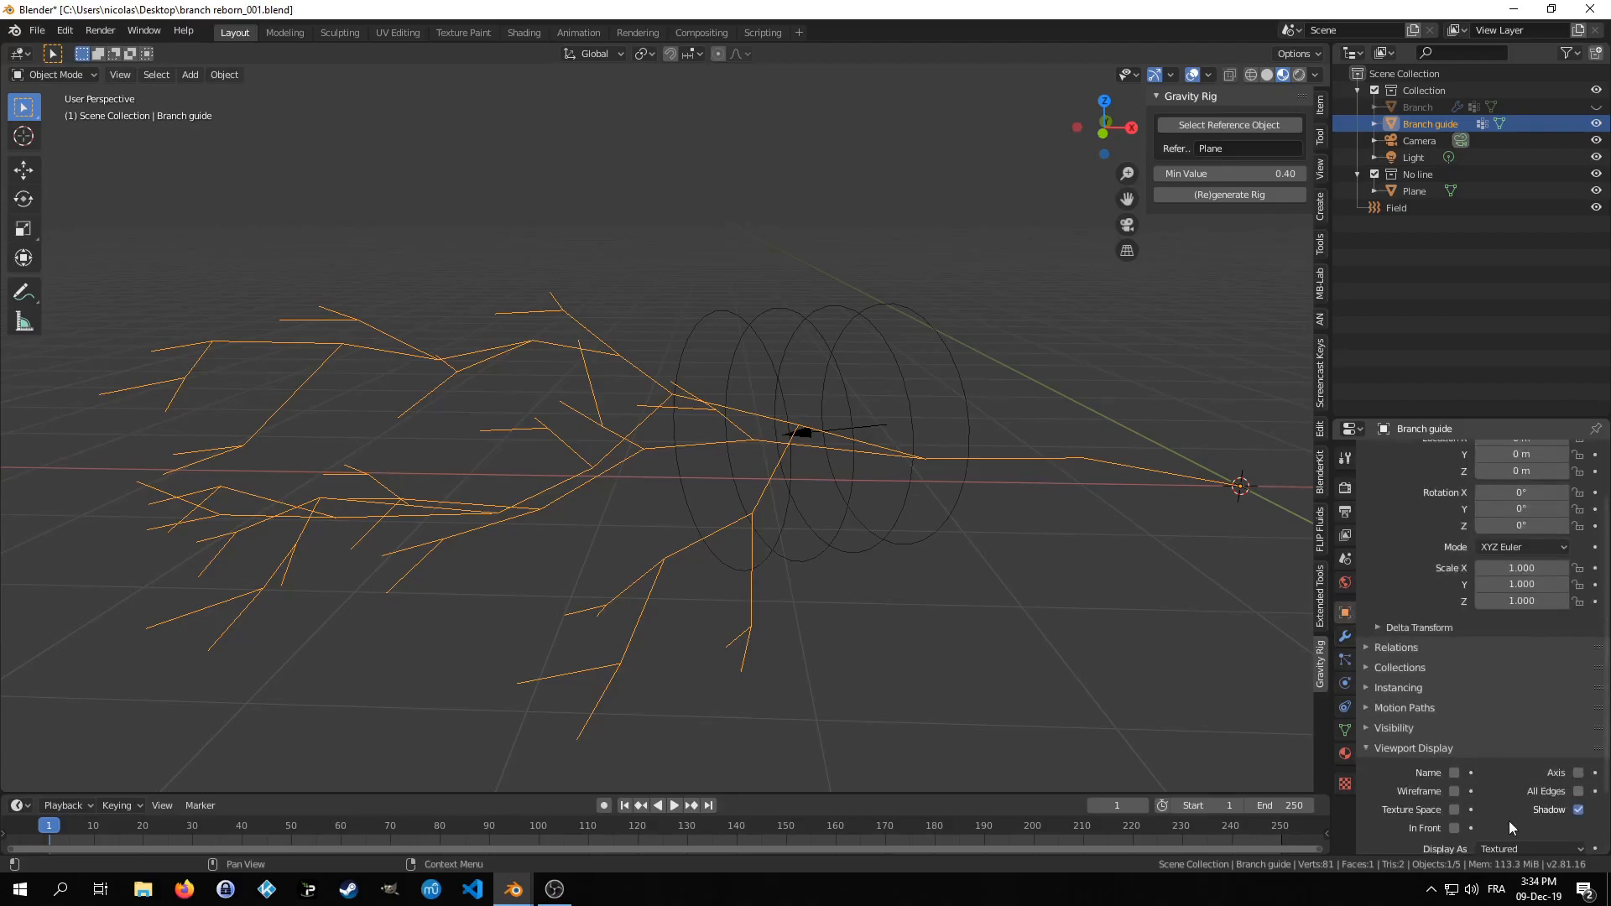
scroll(1503, 777, down, 2)
scroll(1468, 768, down, 1)
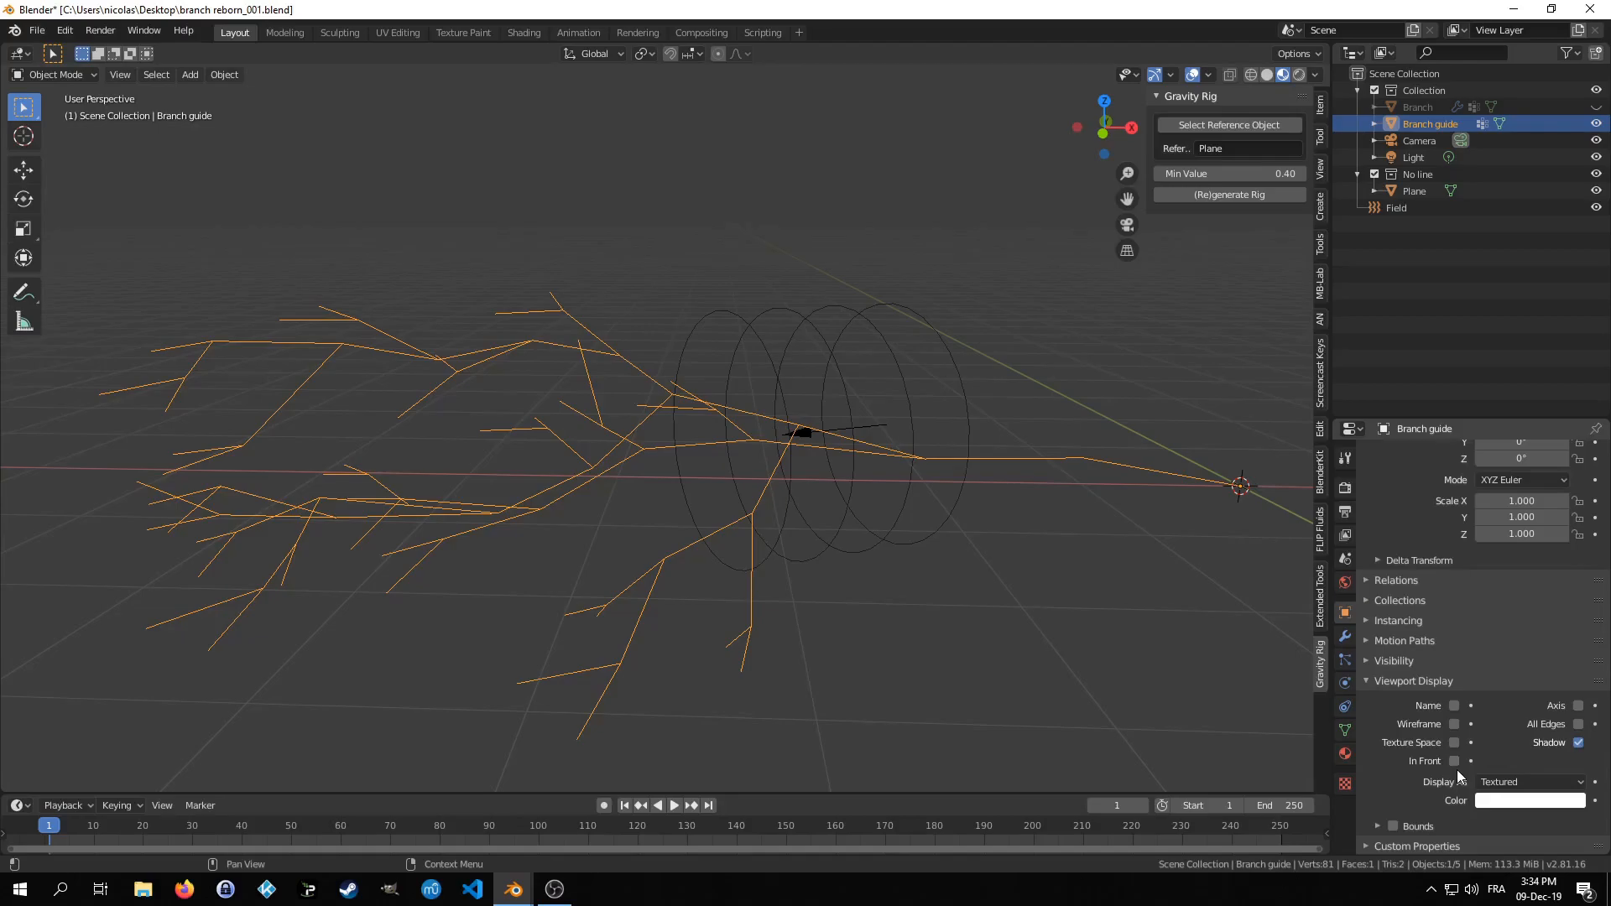
click(1452, 762)
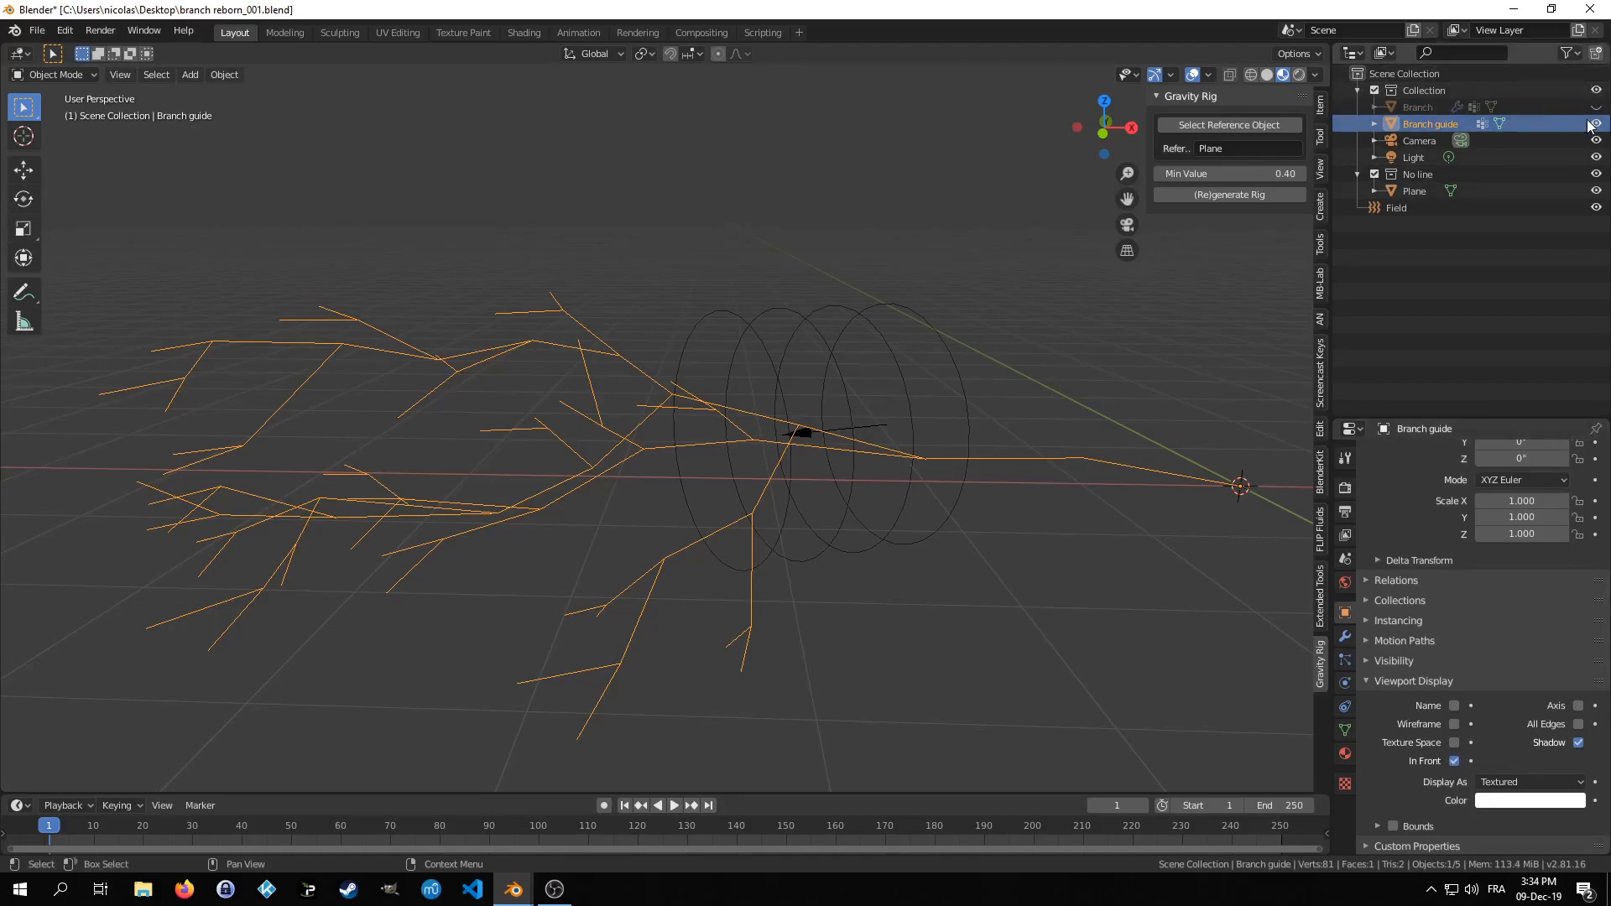
click(1596, 106)
middle_drag(770, 482, 802, 497)
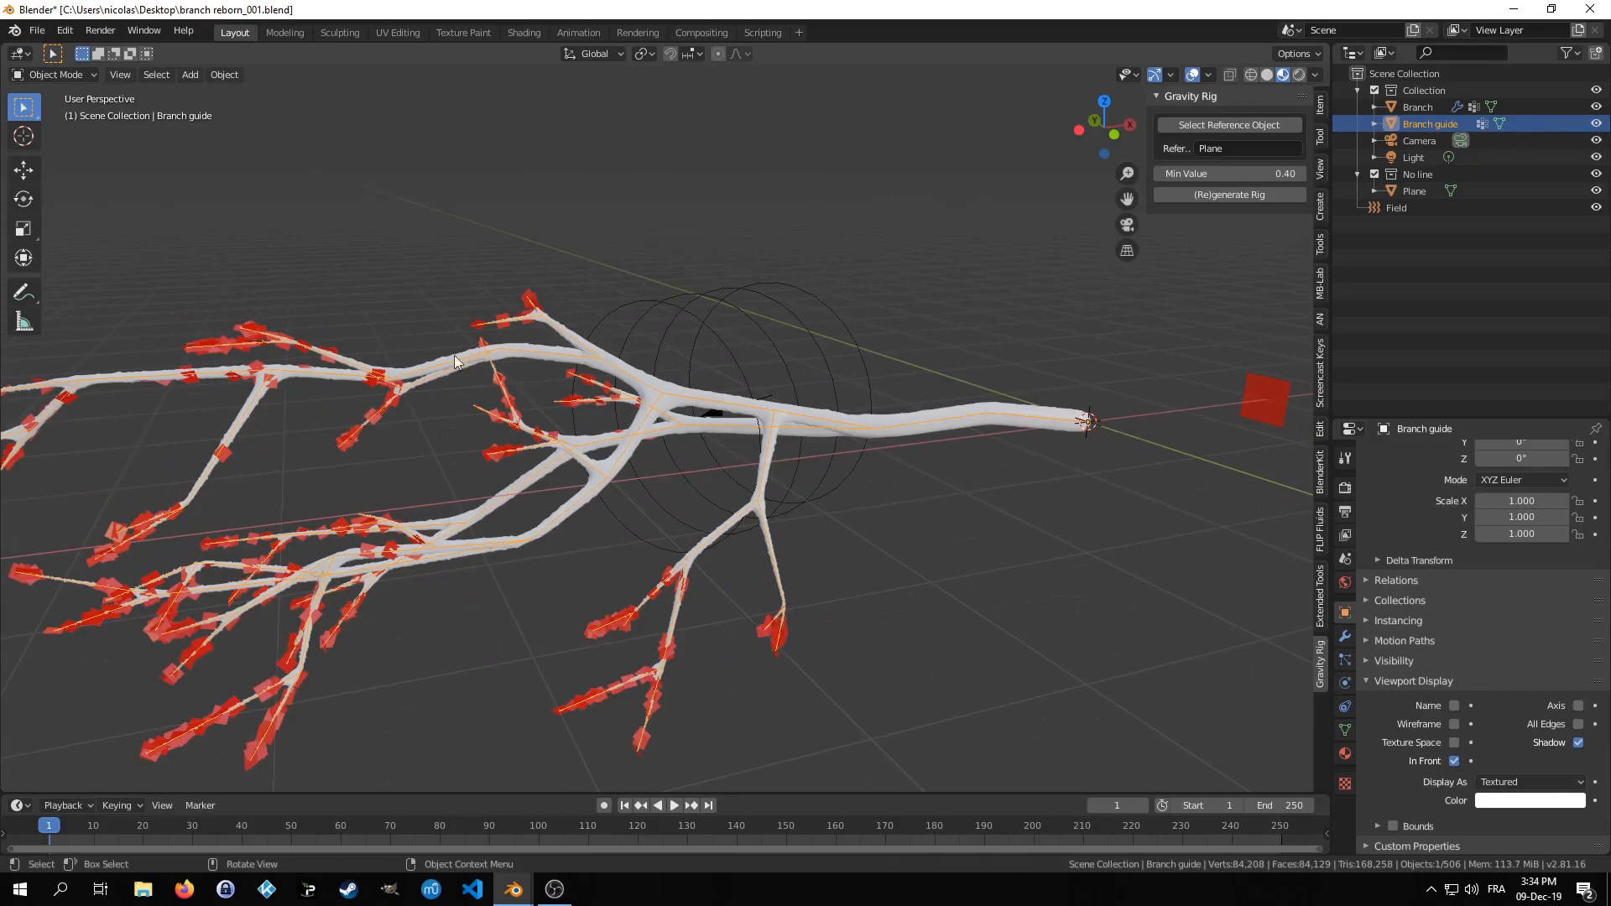
shift+middle_drag(307, 480, 444, 445)
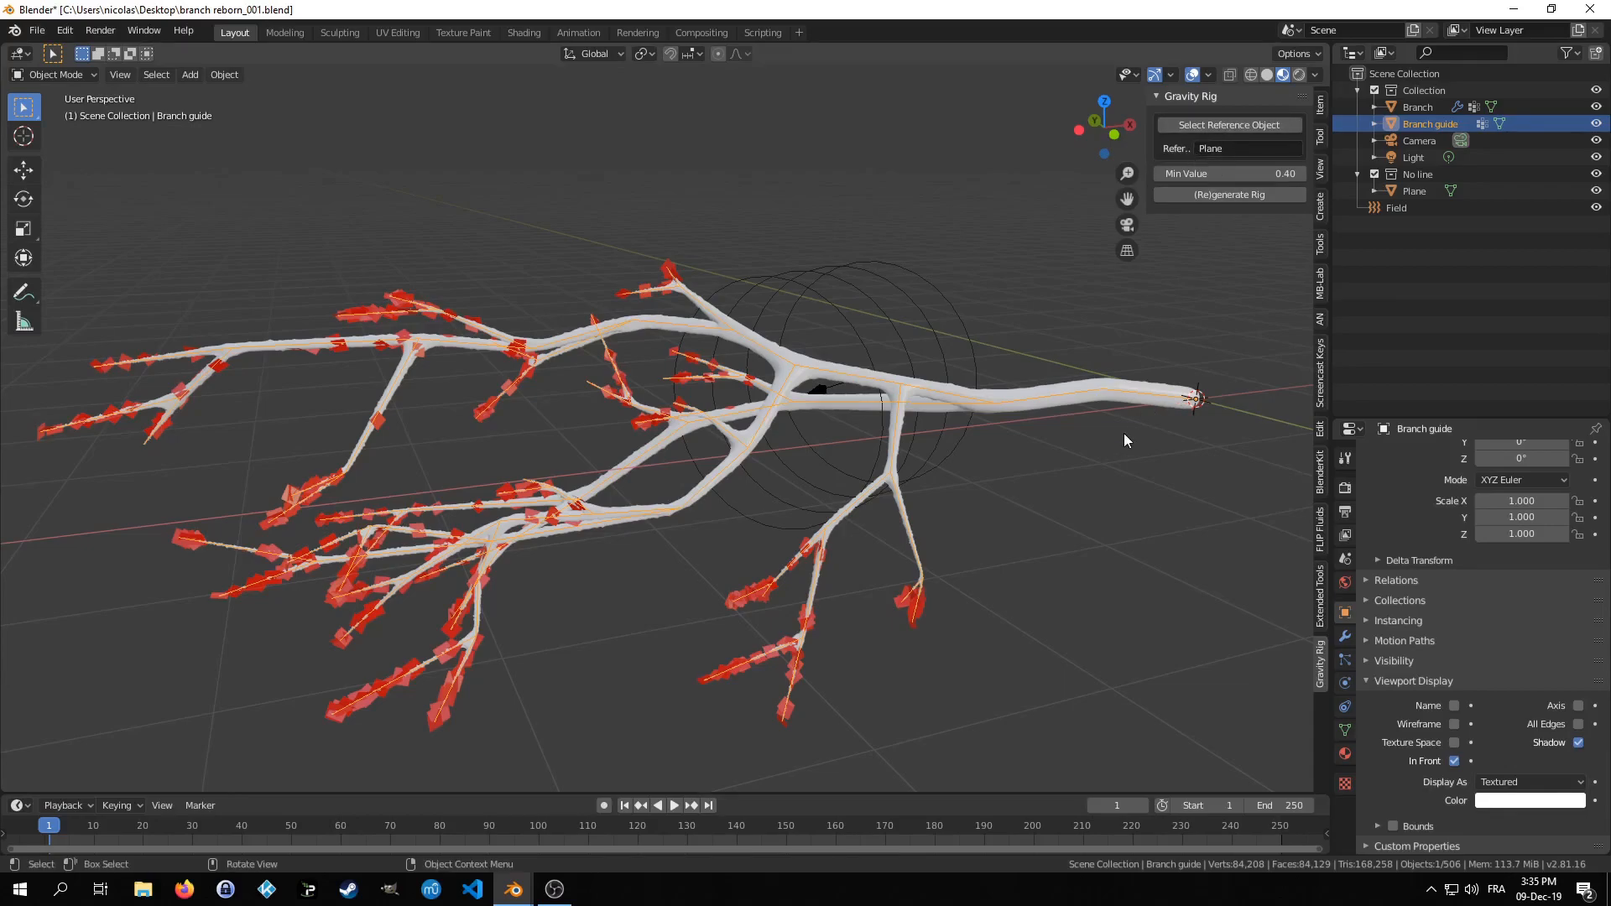
- Select the Branch and examine it through the camera and from the top at its thick base end
key(KP_0)
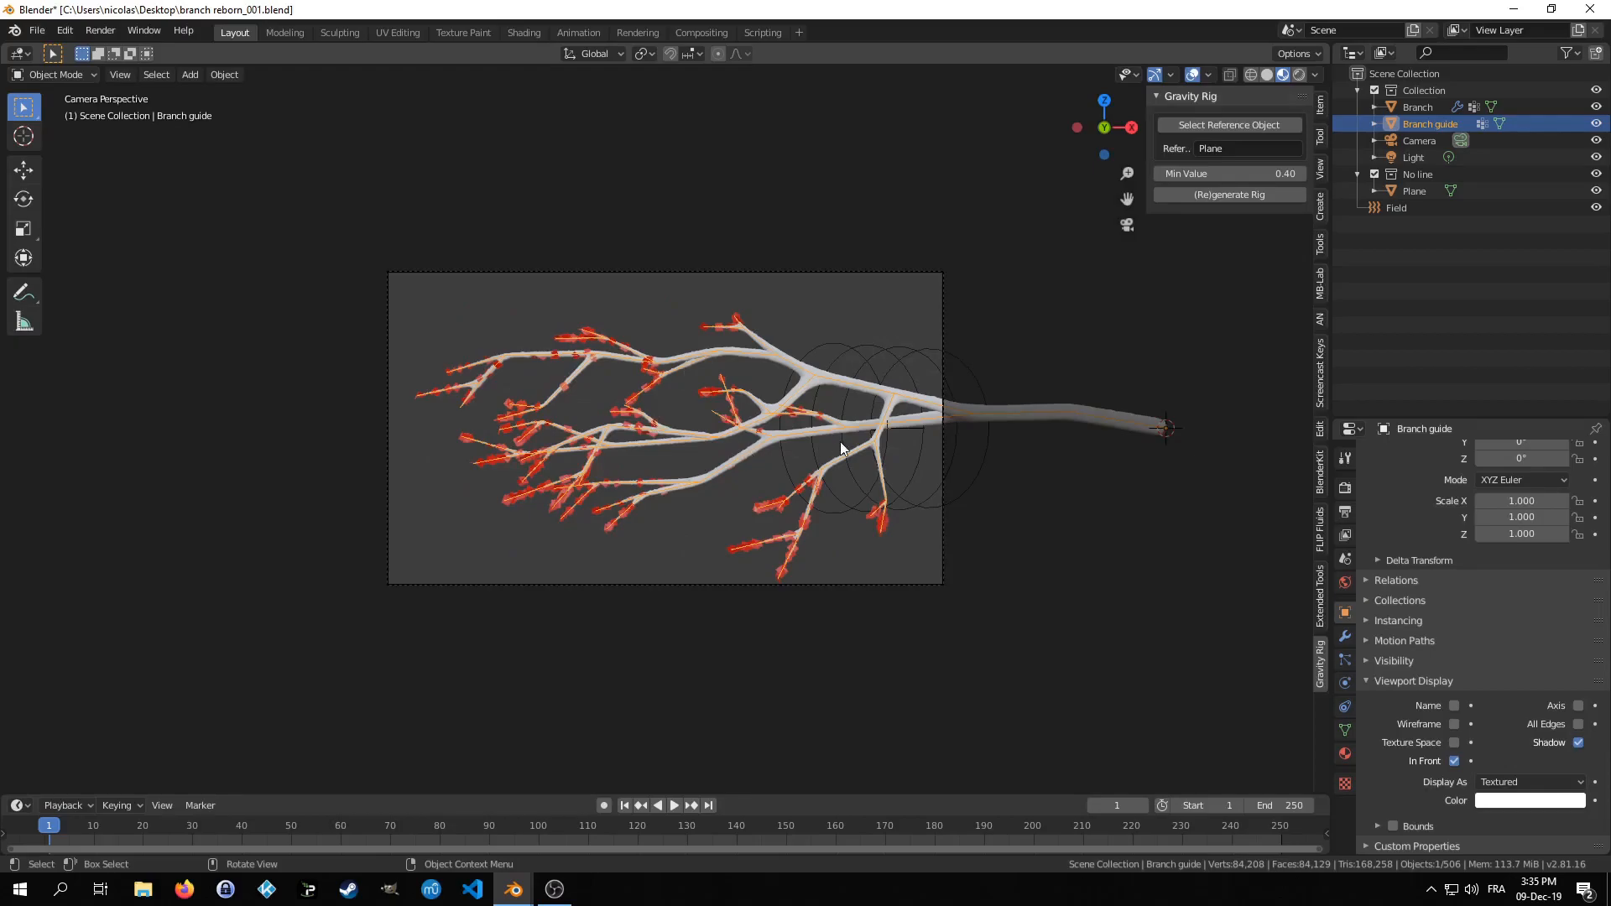
click(796, 374)
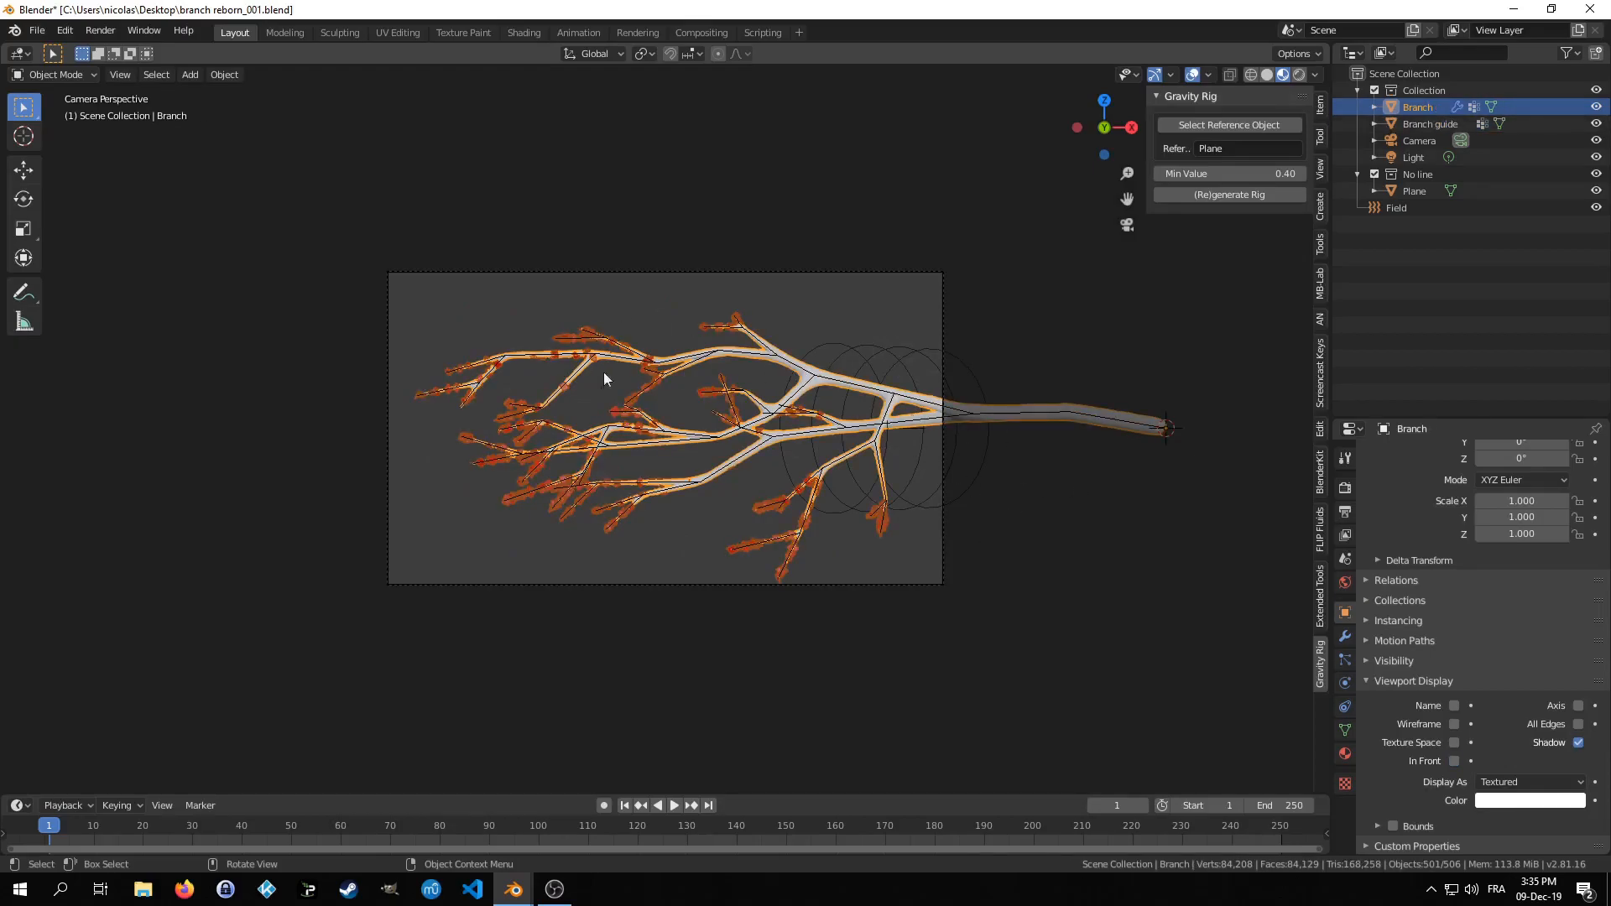
key(KP_7)
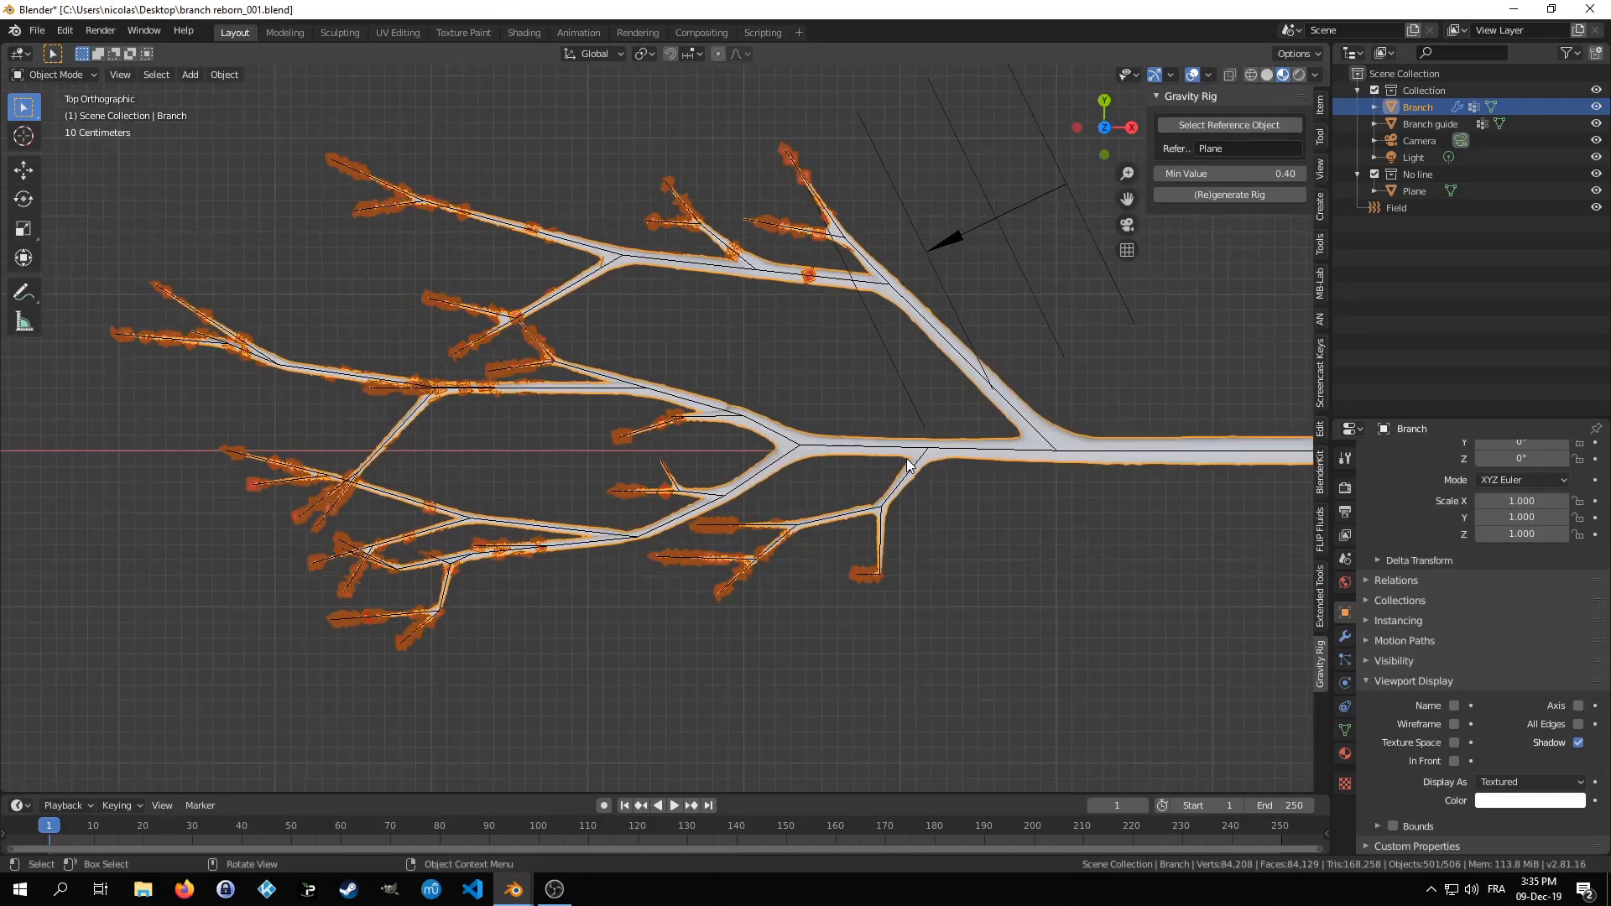
shift+middle_drag(908, 464, 375, 536)
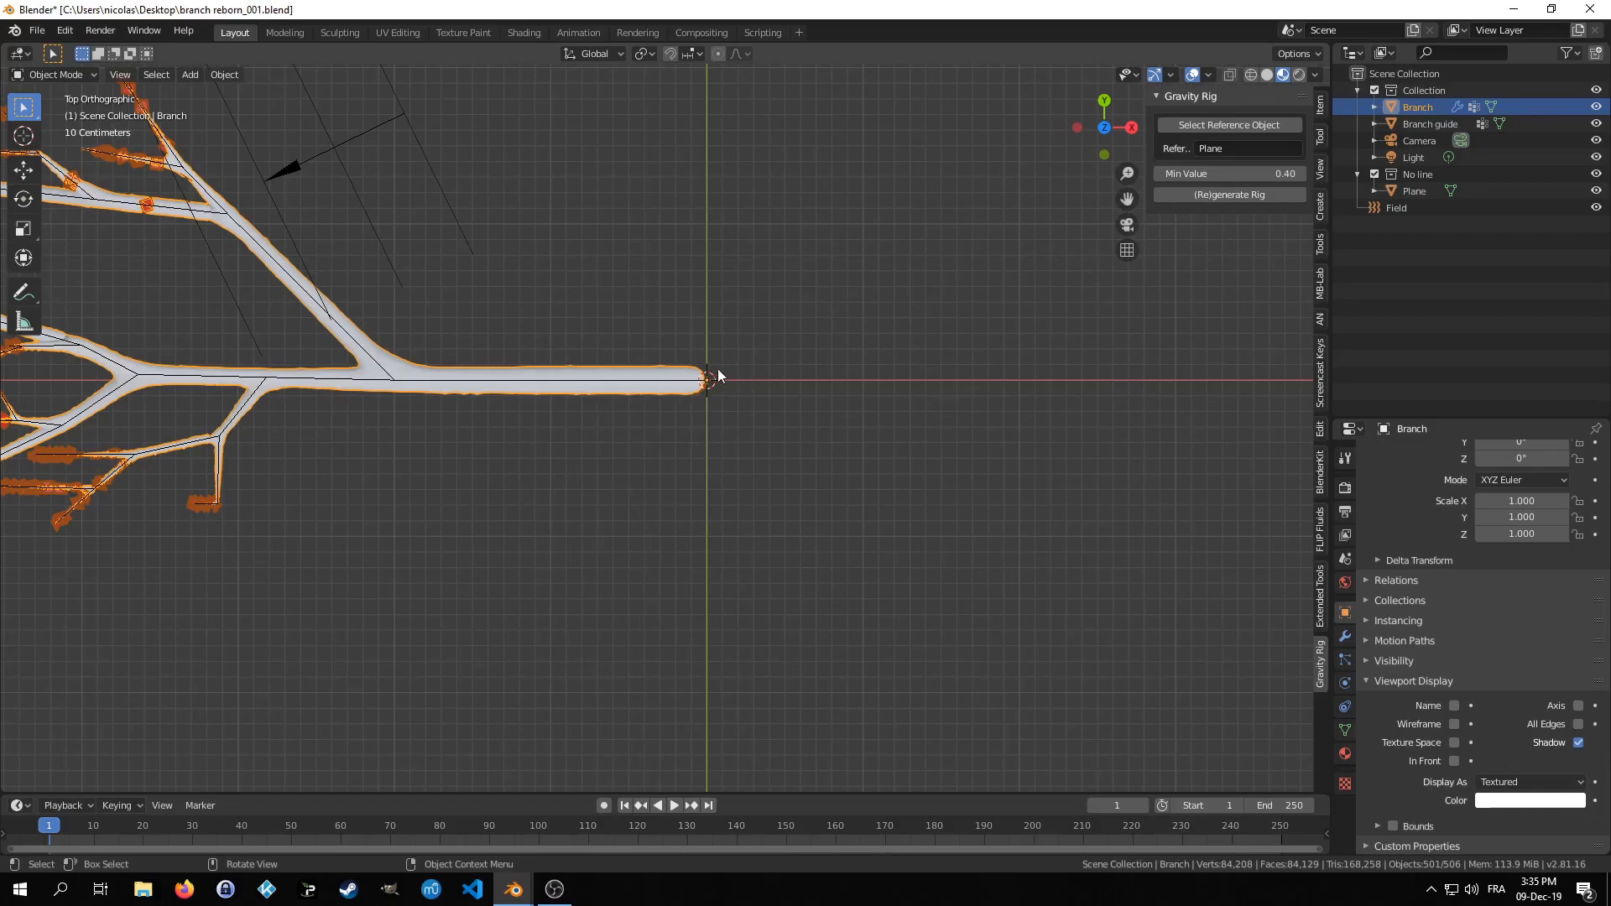
key(shift+a)
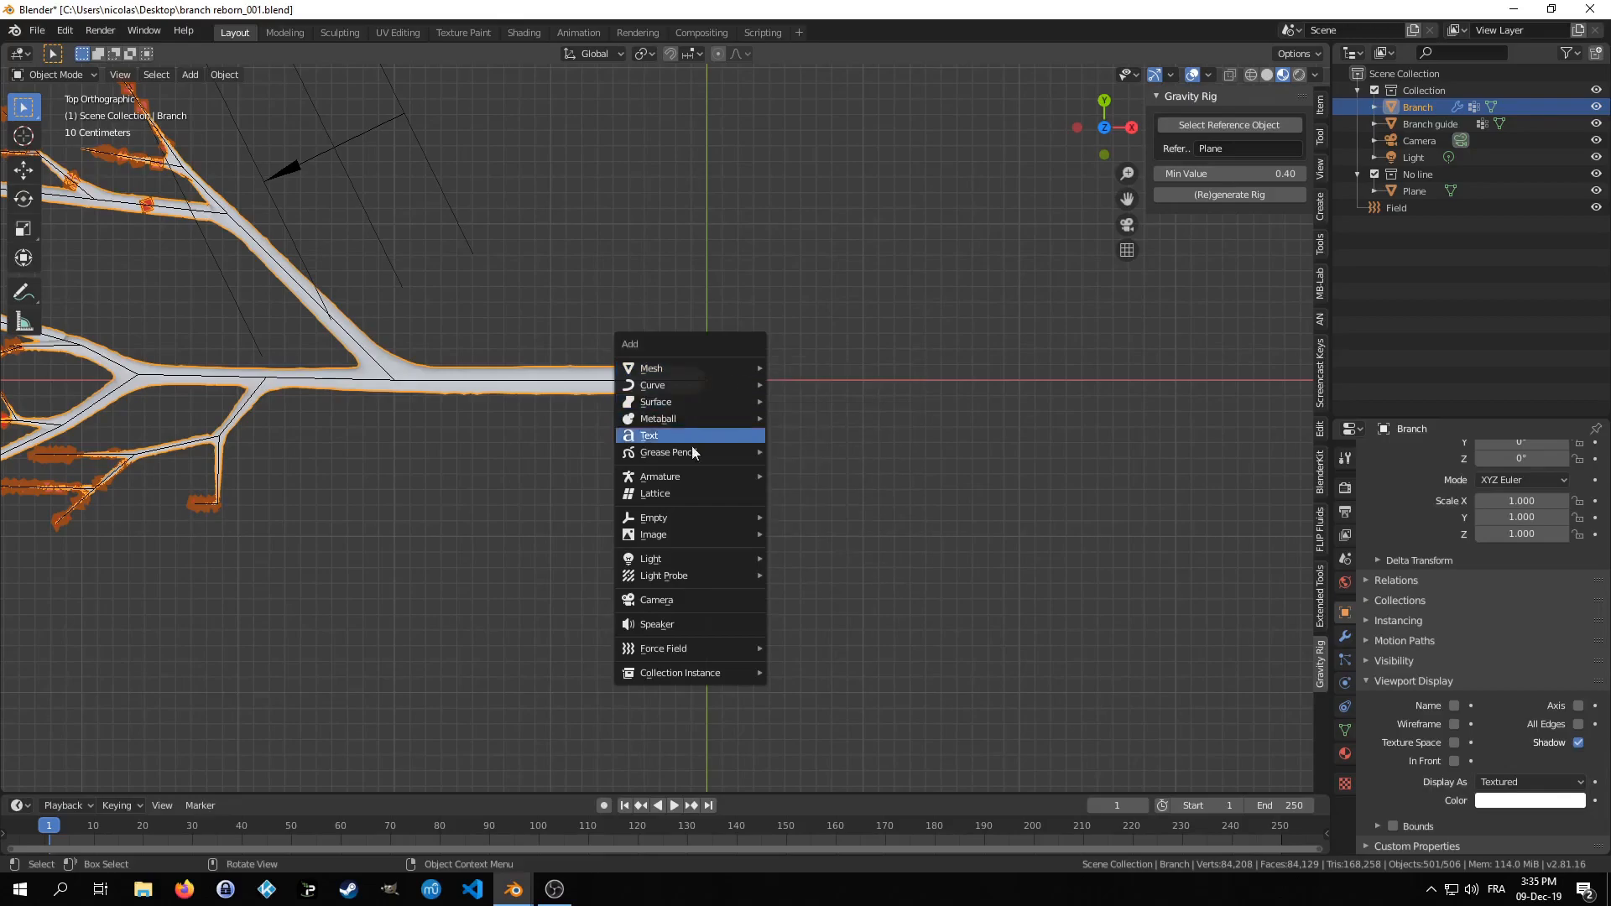
click(689, 506)
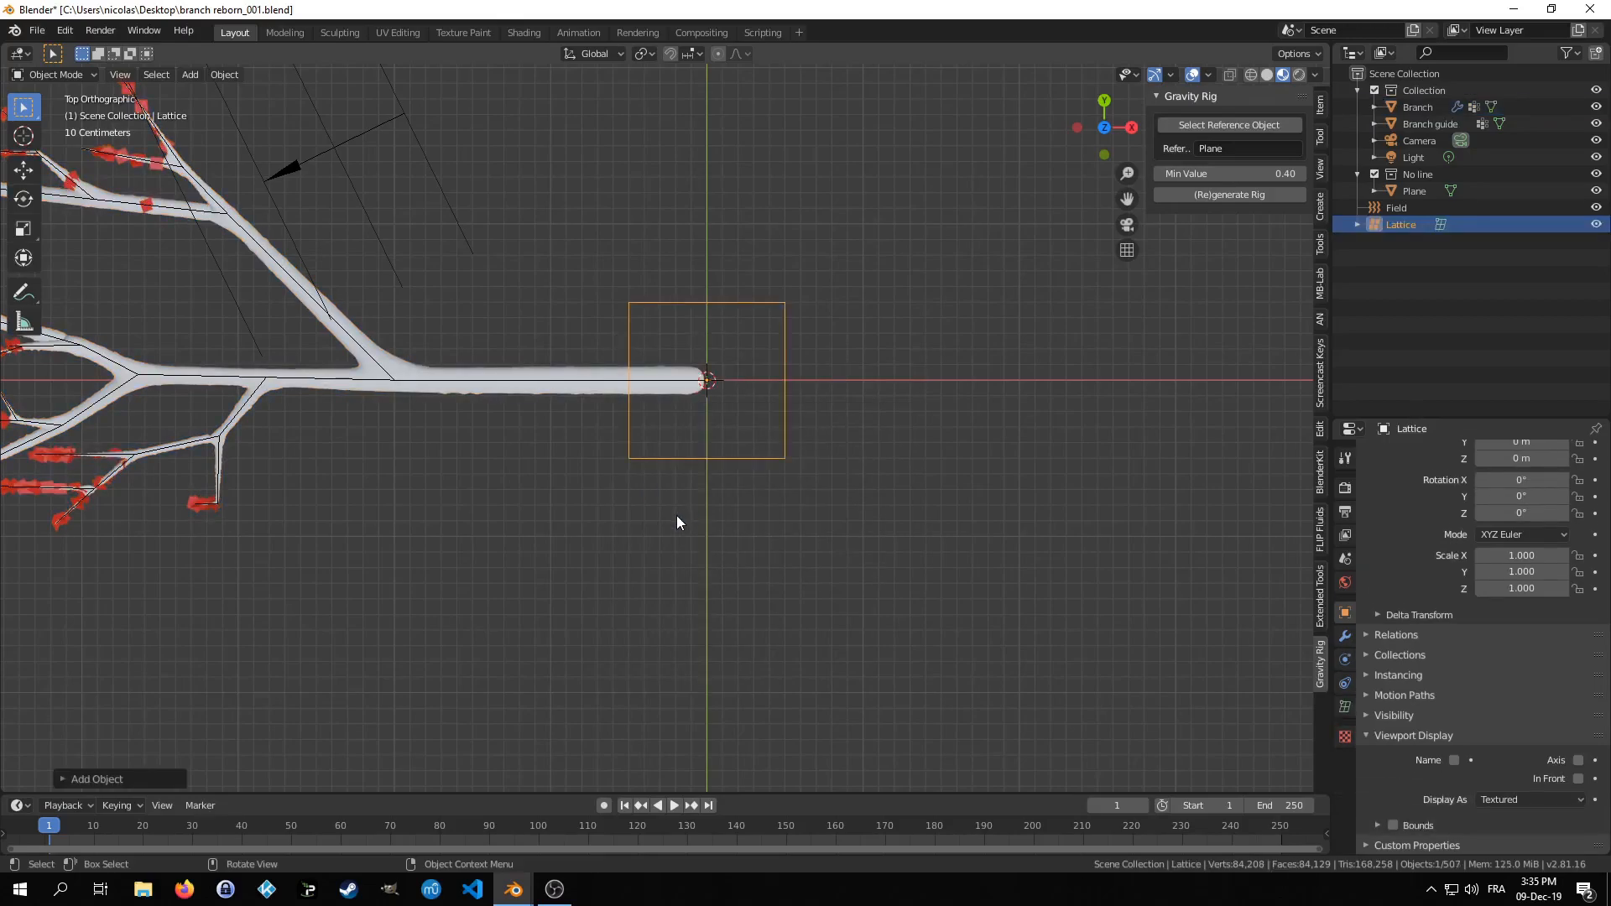
key(x)
click(784, 395)
- Add a Plain Axes empty and move it along the X axis to beyond the branch's base
key(shift+a)
mouse_move(737, 421)
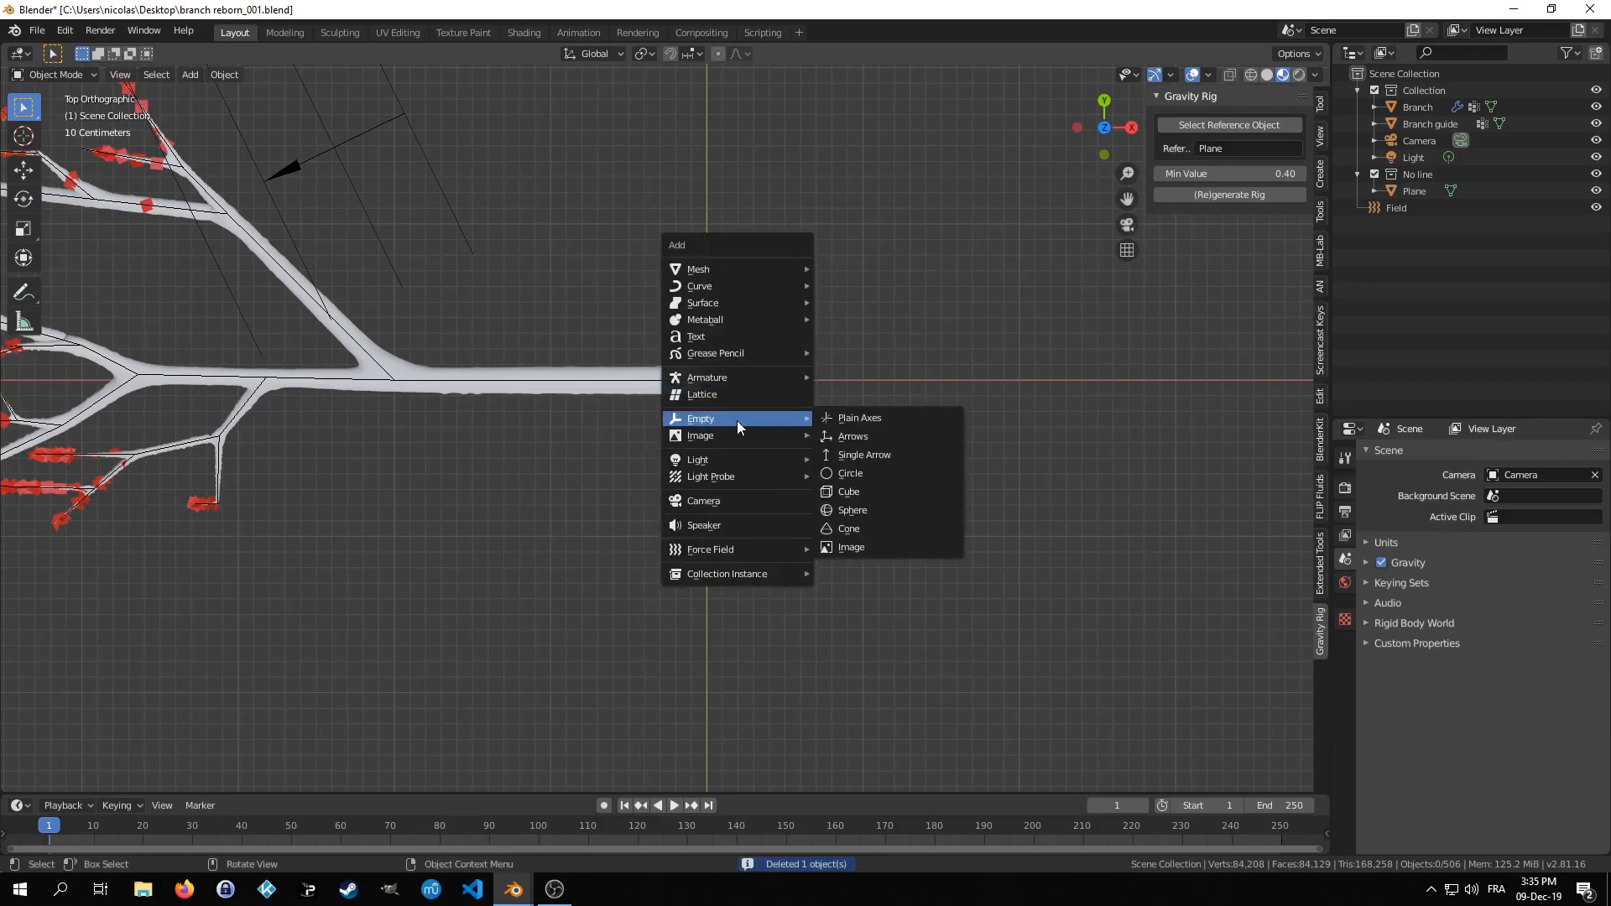
click(830, 416)
key(g)
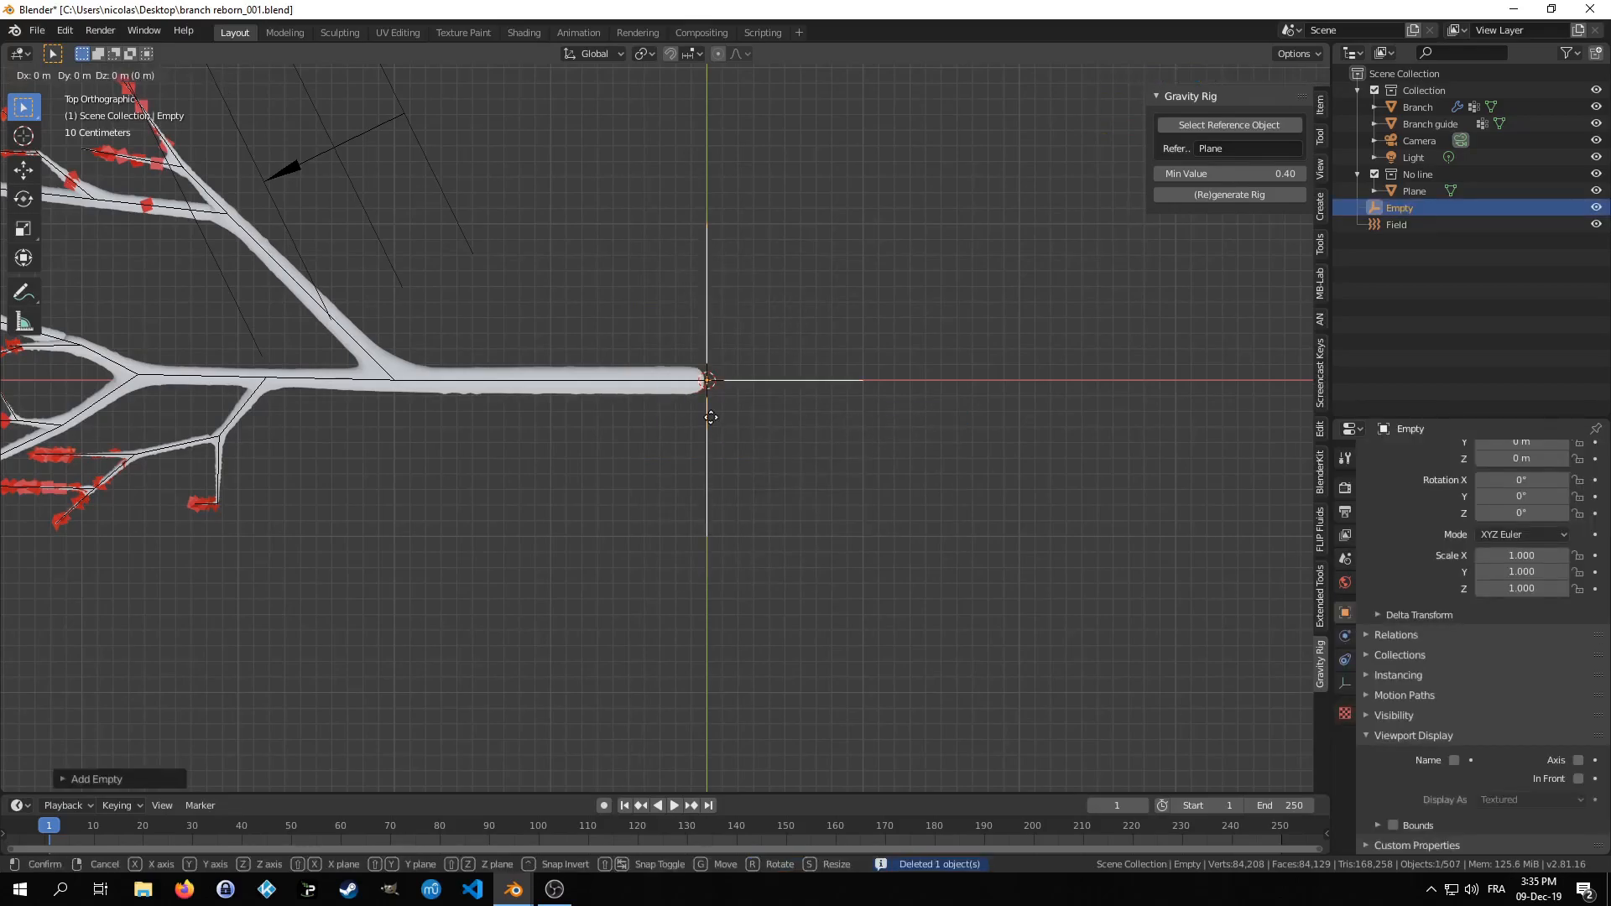
key(x)
click(895, 415)
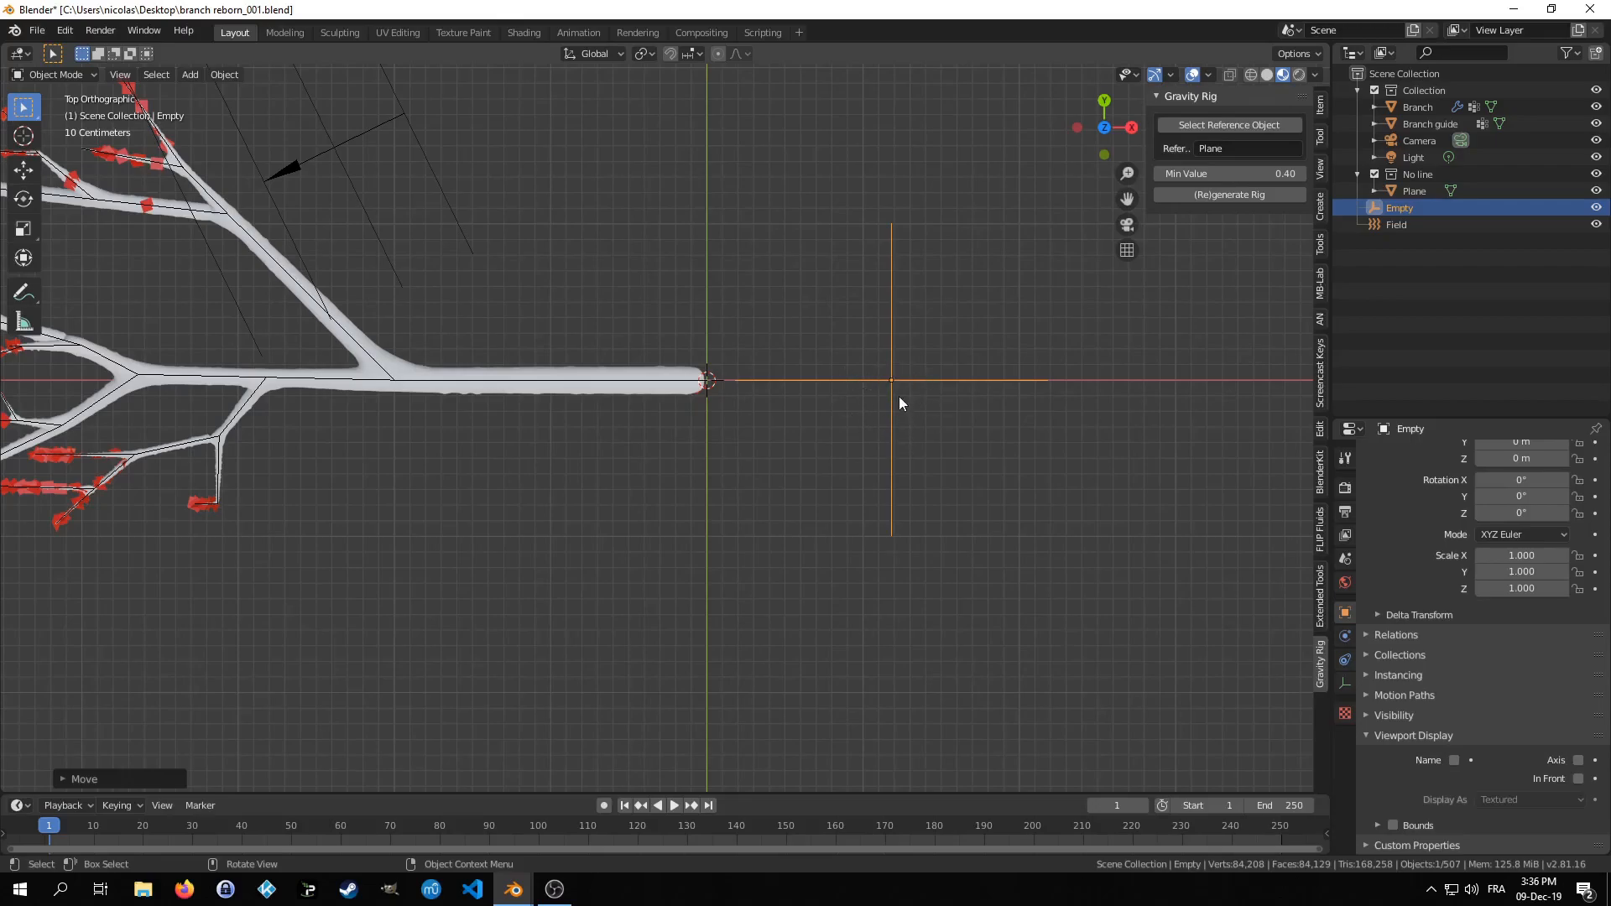
- Set the new empty as the Gravity Rig reference object, select the Branch guide, and set Min Value to 0.50
click(1220, 124)
click(643, 381)
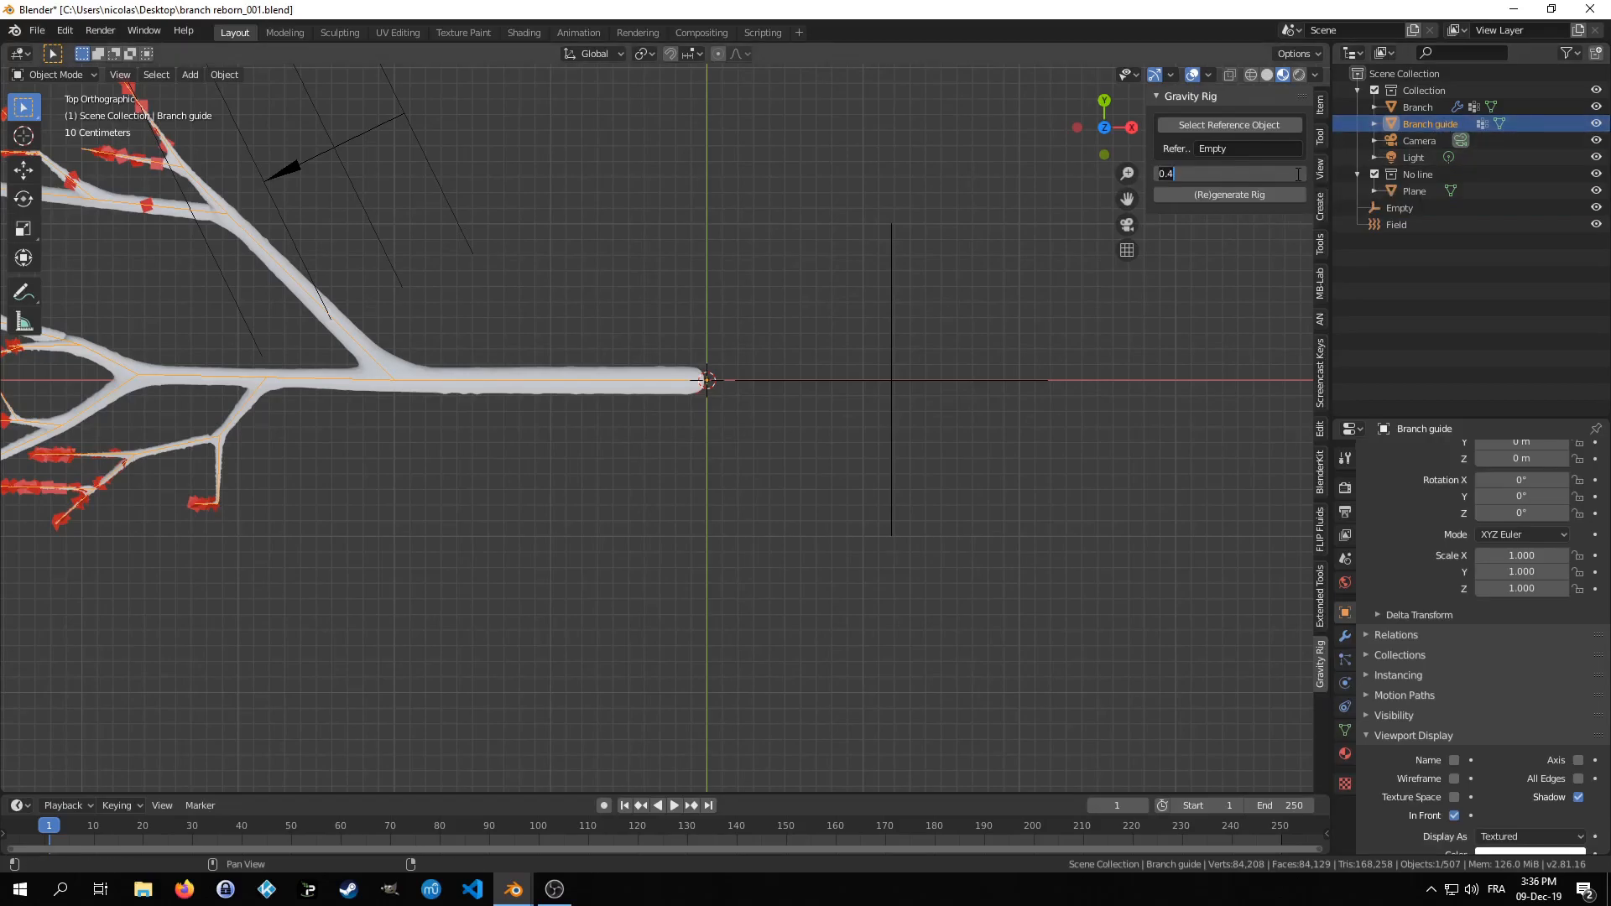
key(BackSpace)
text(5)
key(Return)
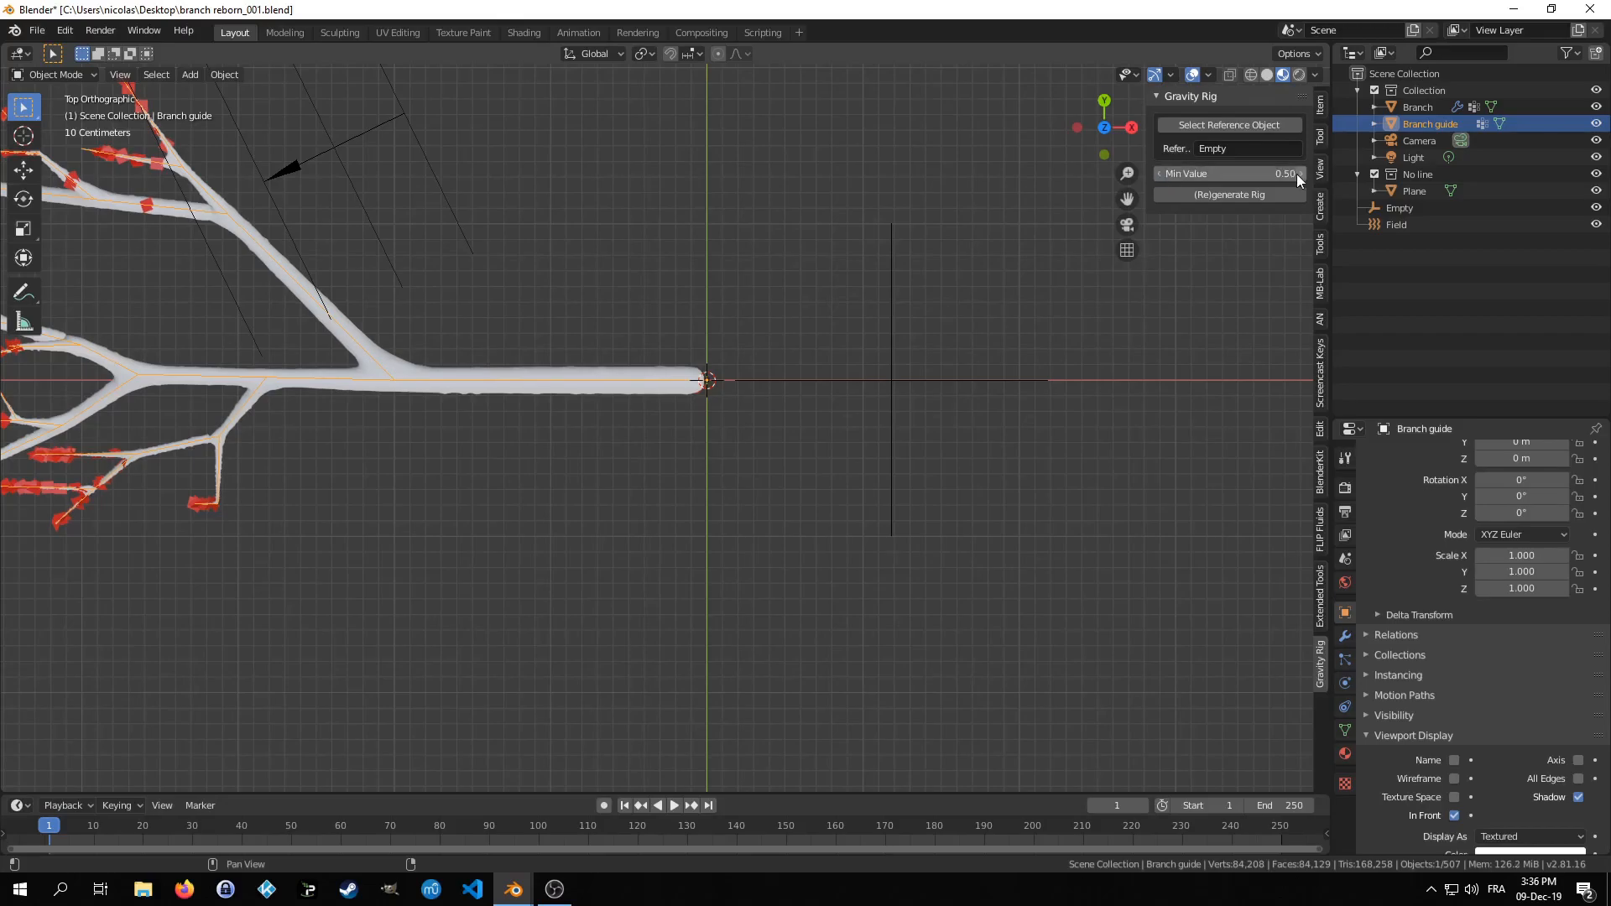
- Generate the gravity rig from the Branch guide and hide the generated rig collection
click(1195, 194)
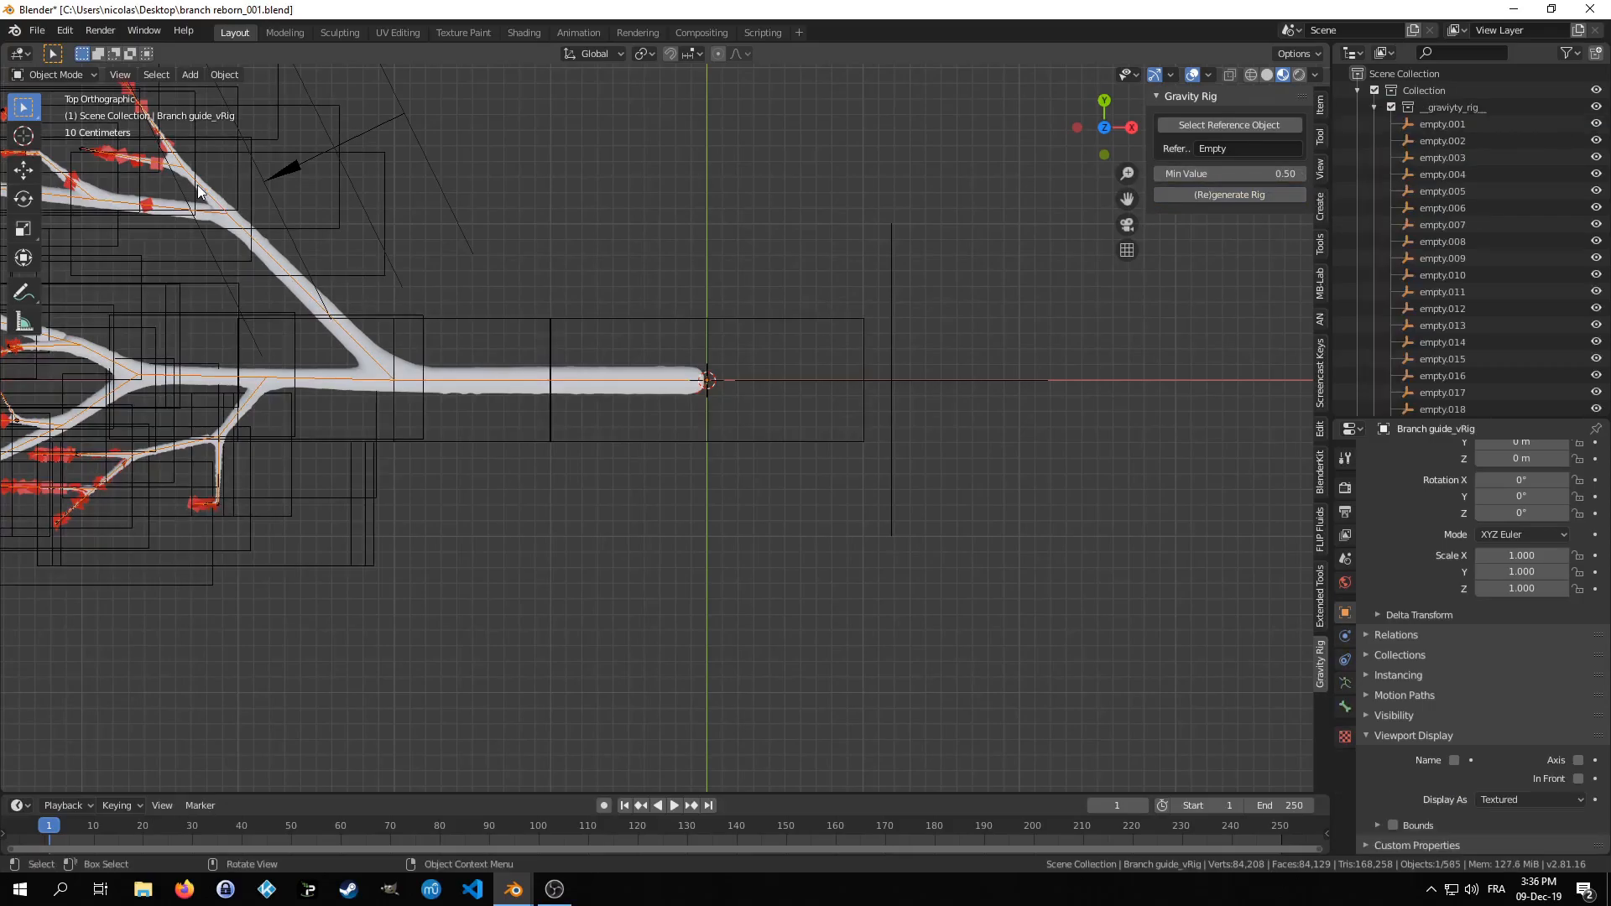
scroll(364, 414, down, 4)
middle_drag(268, 601, 267, 436)
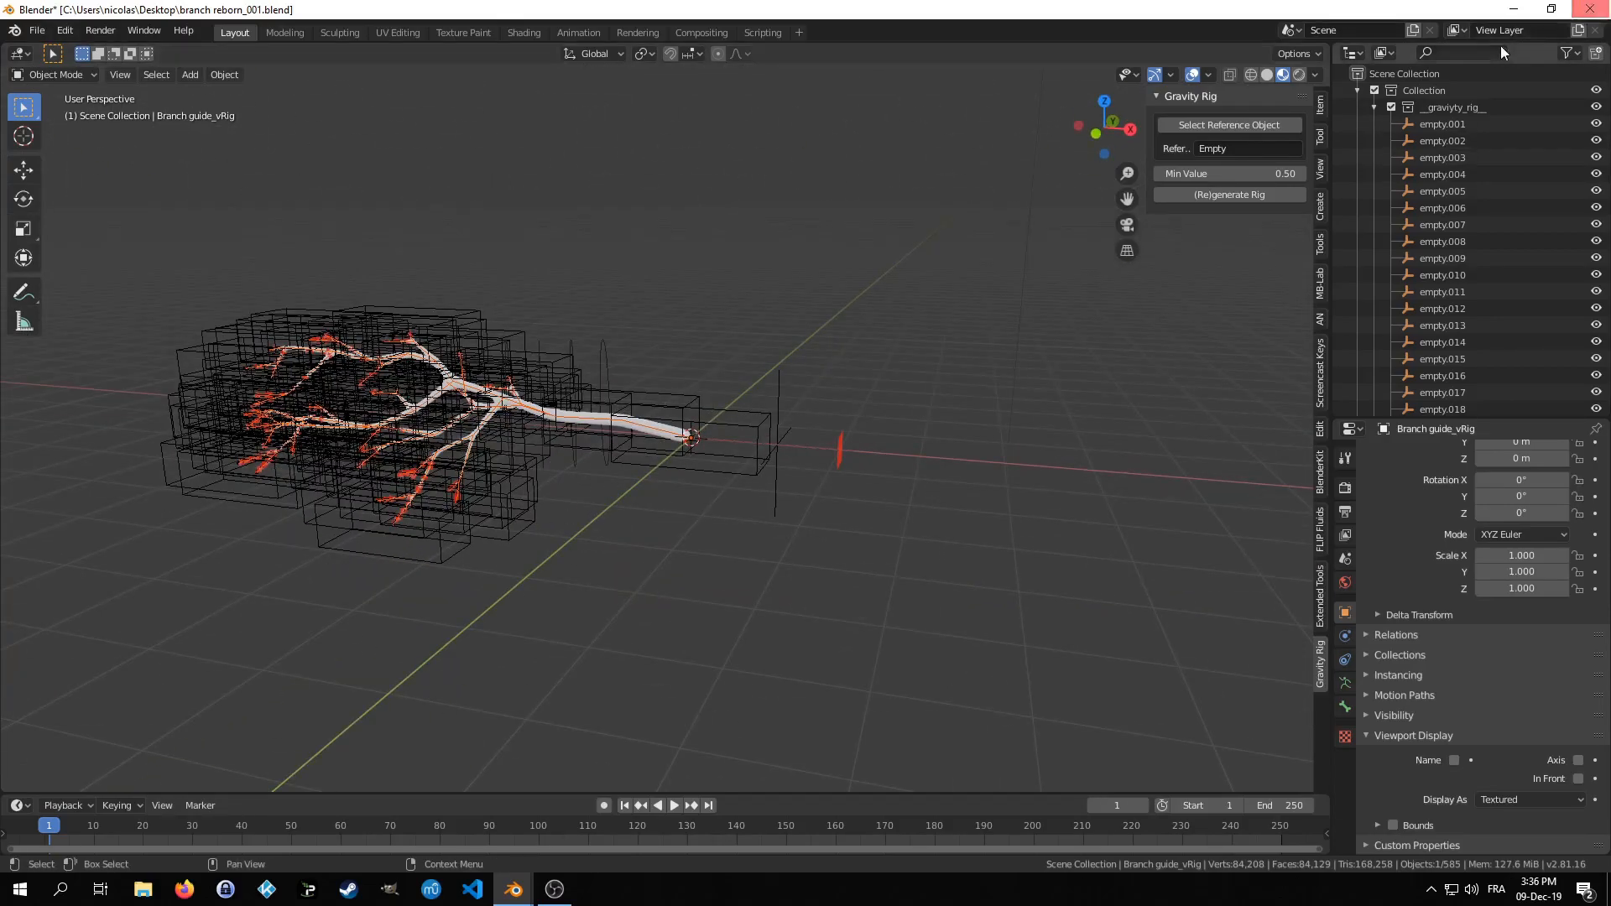
click(1596, 106)
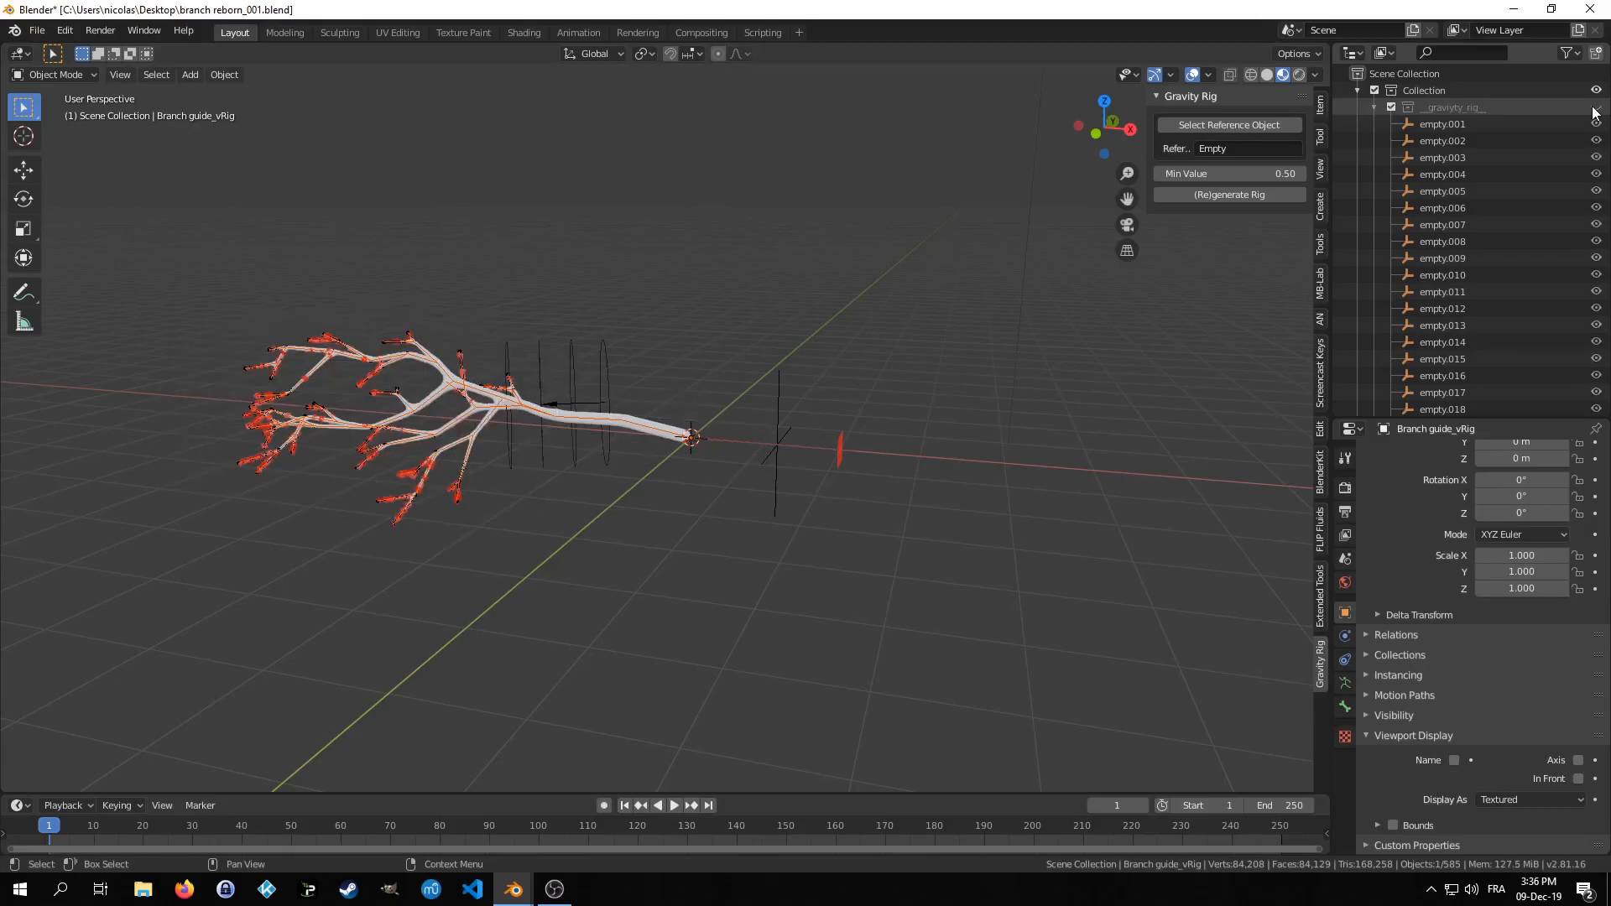
- Hide the Branch guide mesh and set the Branch guide_vRig armature to display In Front
click(1375, 108)
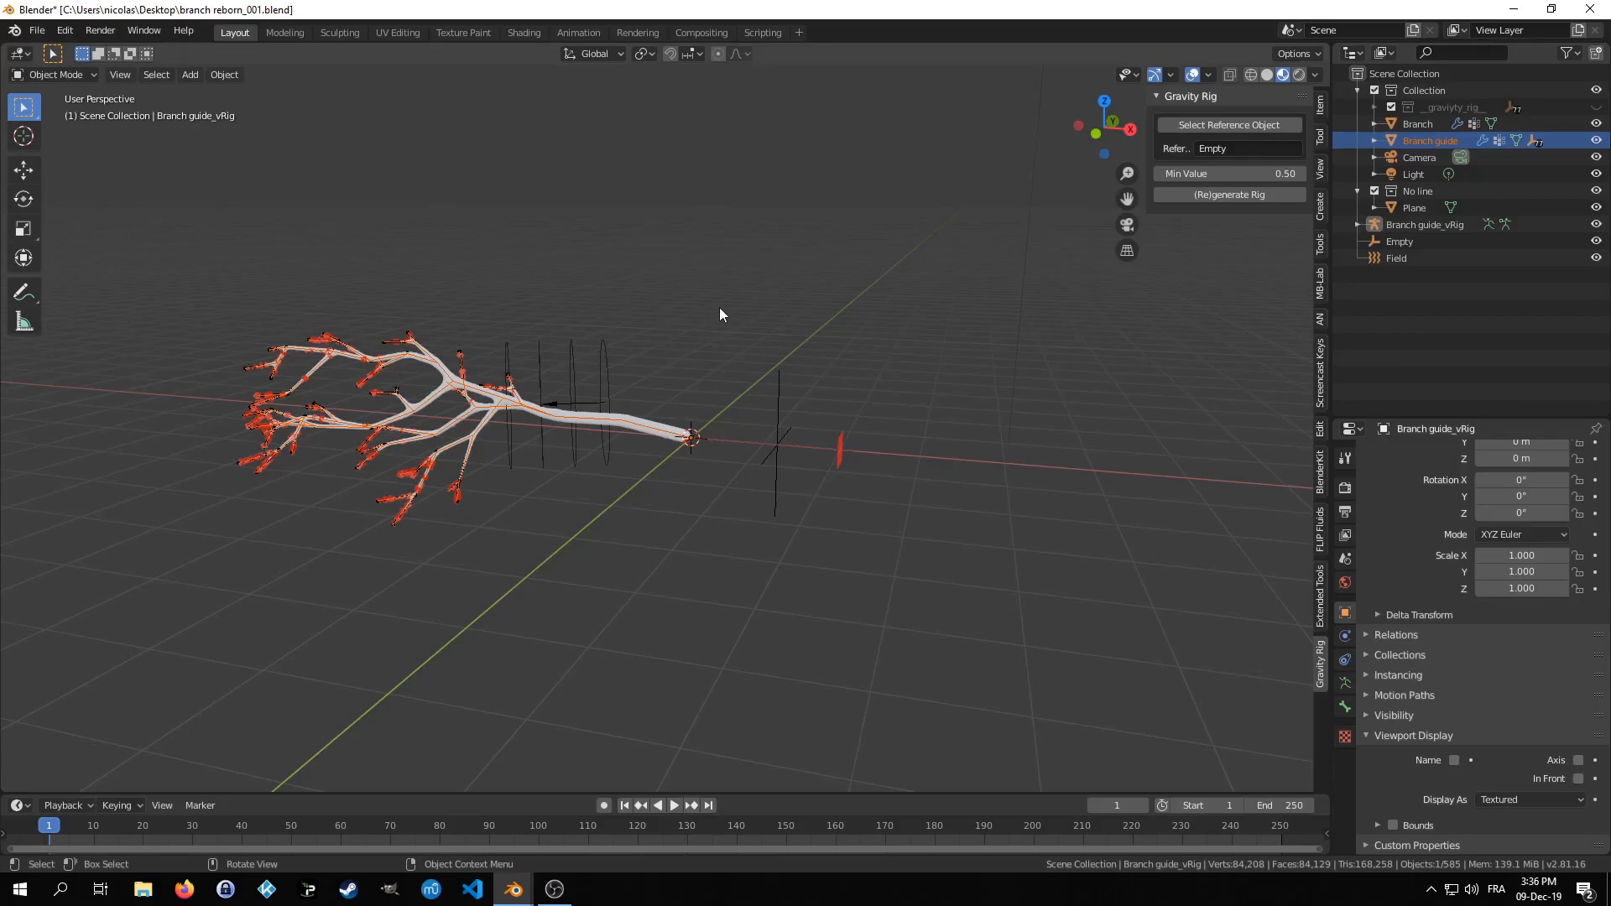
click(1412, 223)
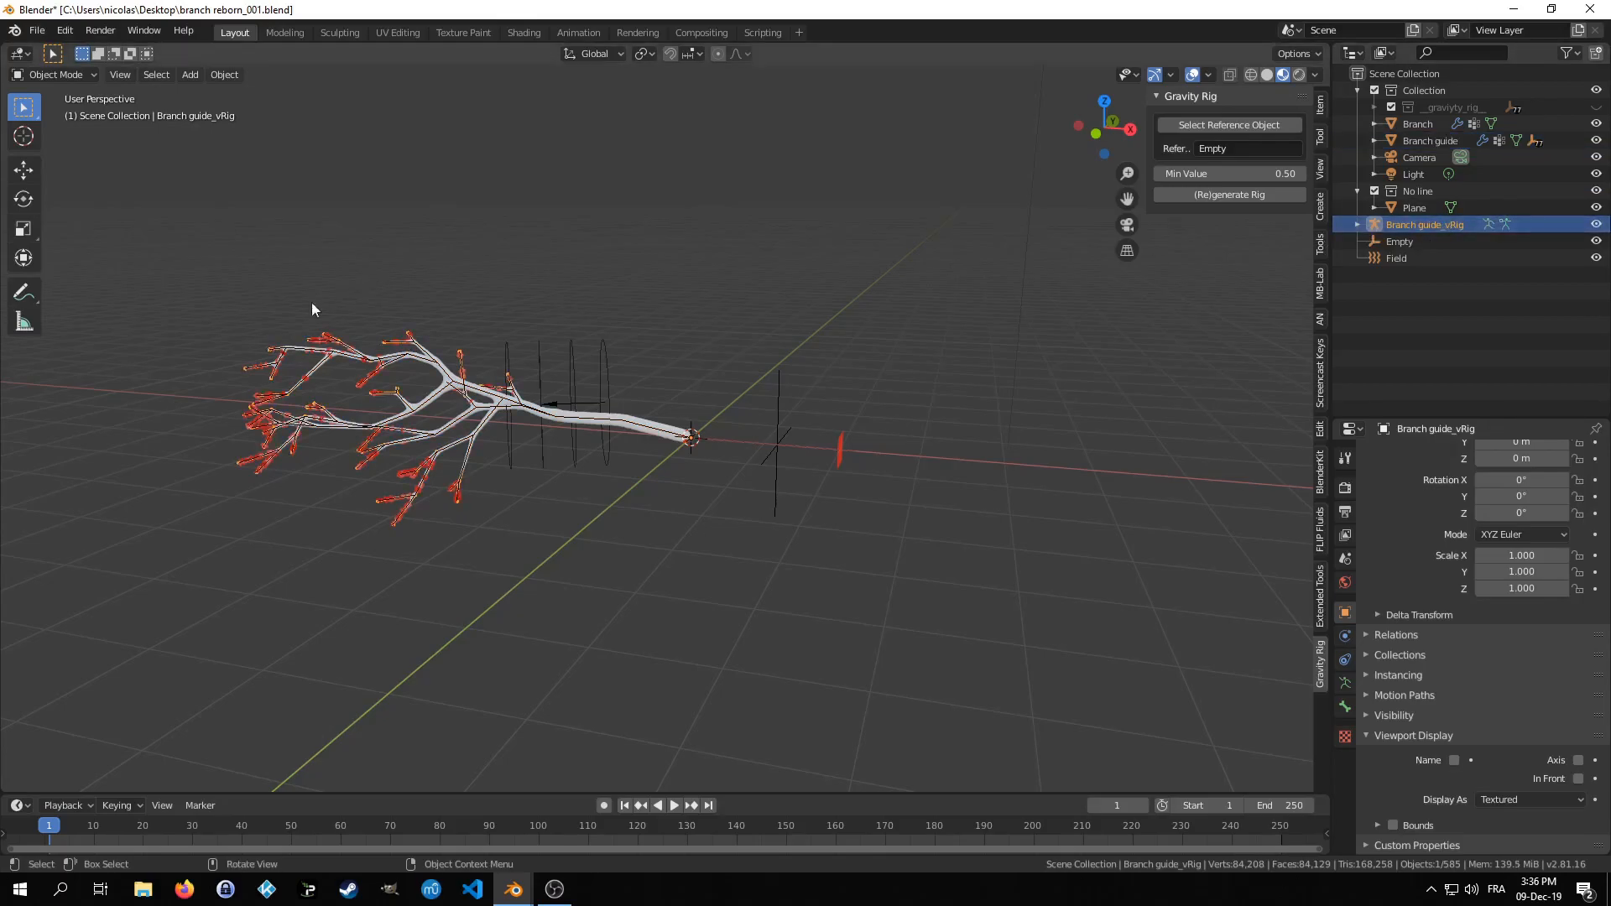
shift+middle_drag(423, 350, 570, 354)
scroll(570, 354, up, 4)
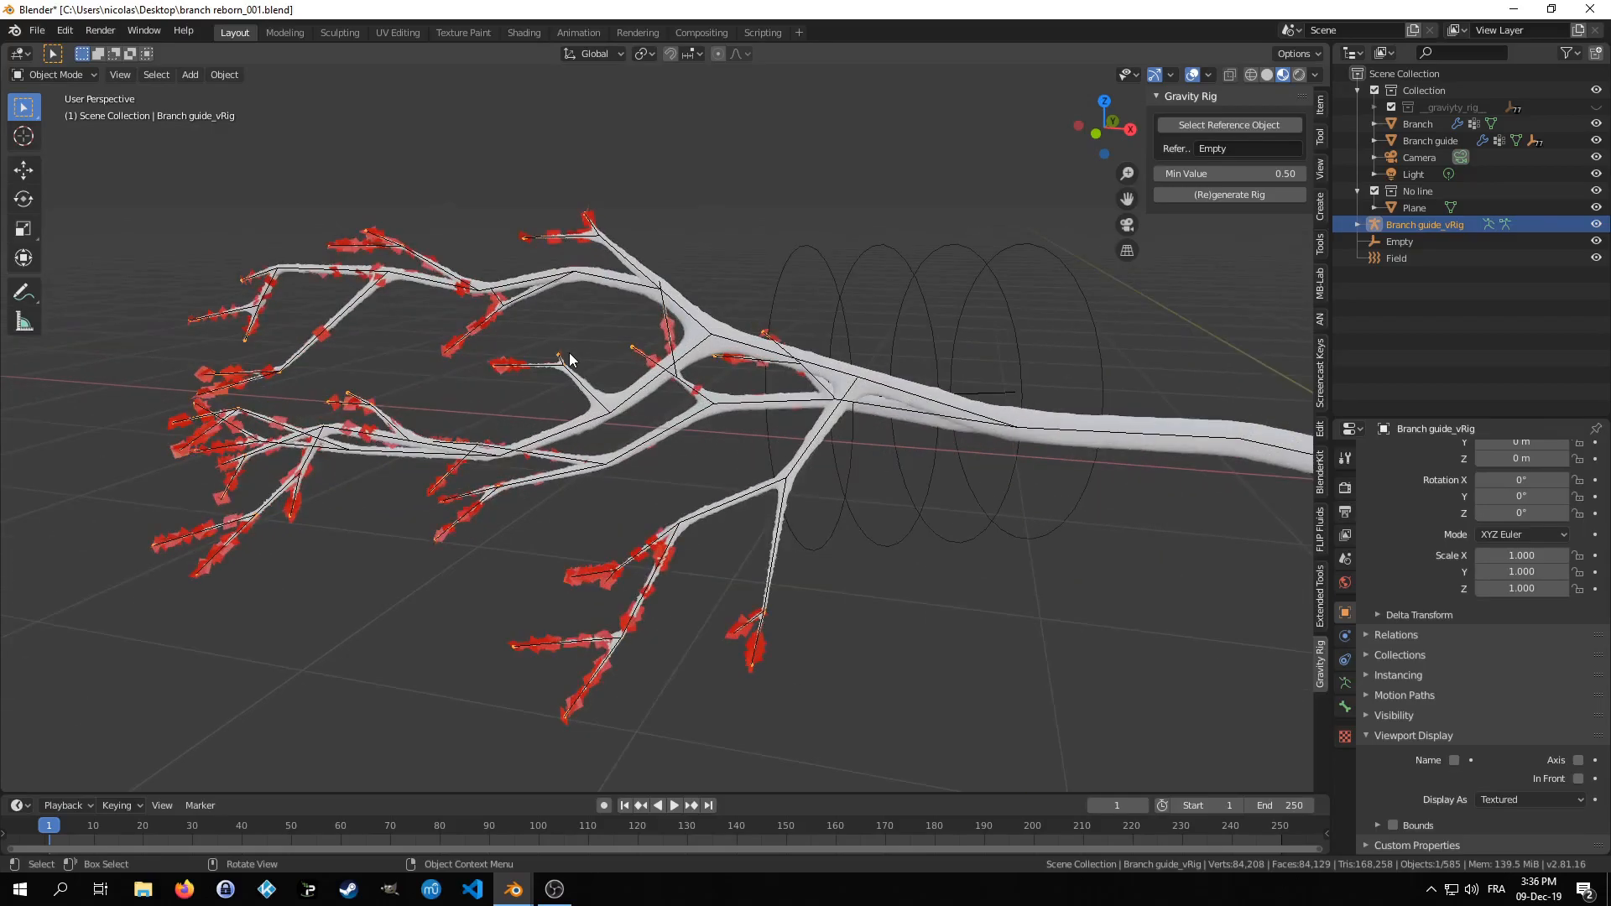
click(669, 303)
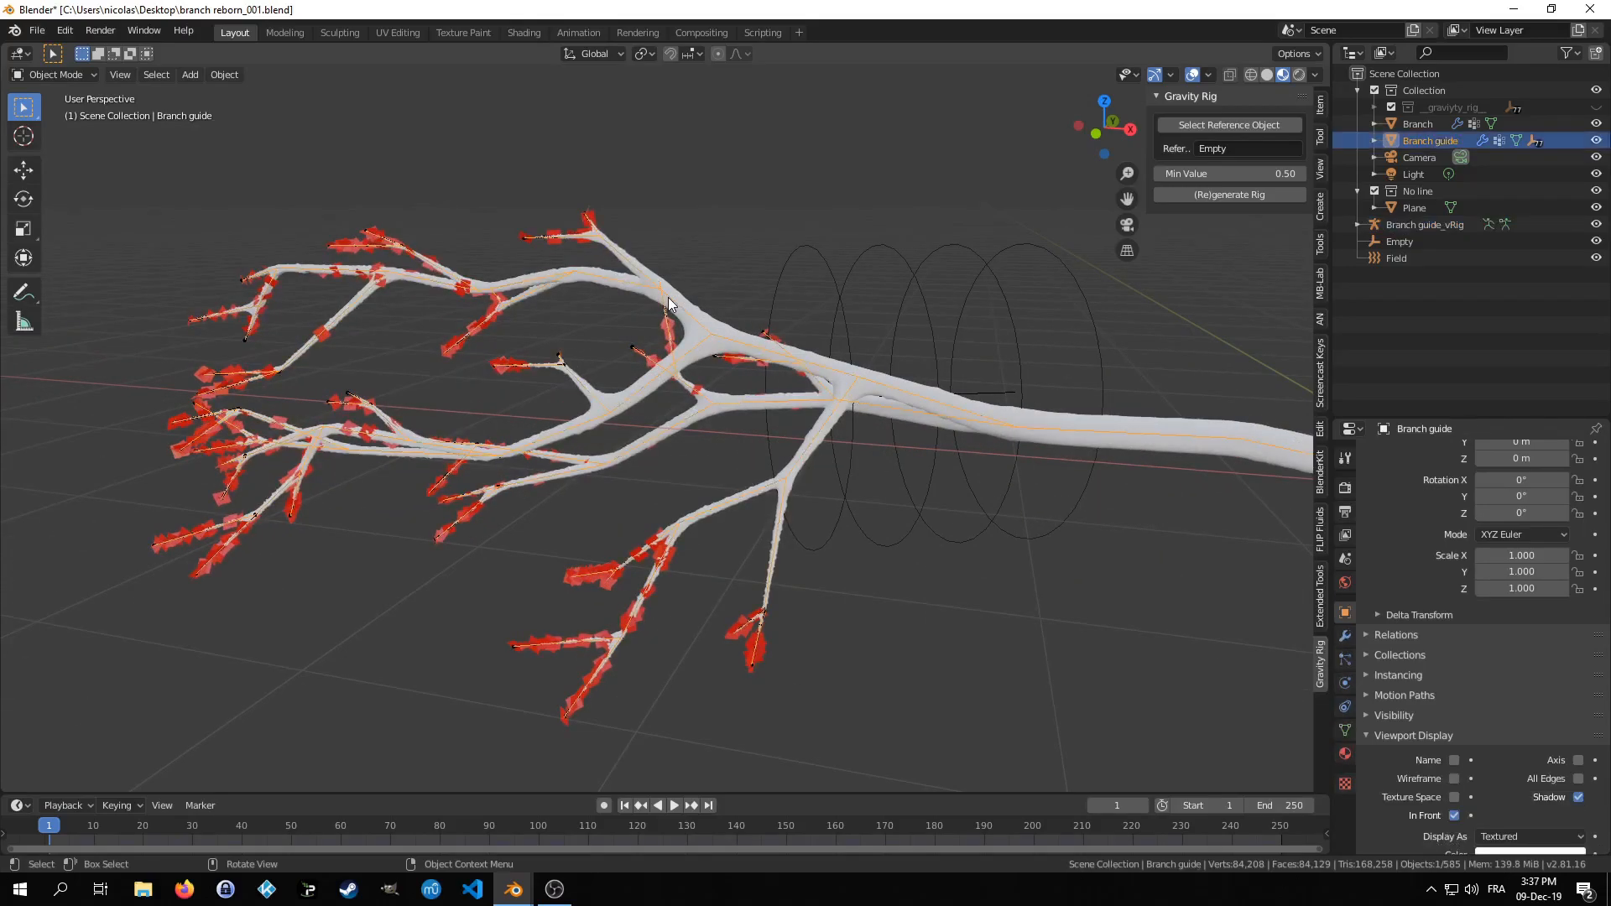
click(1597, 143)
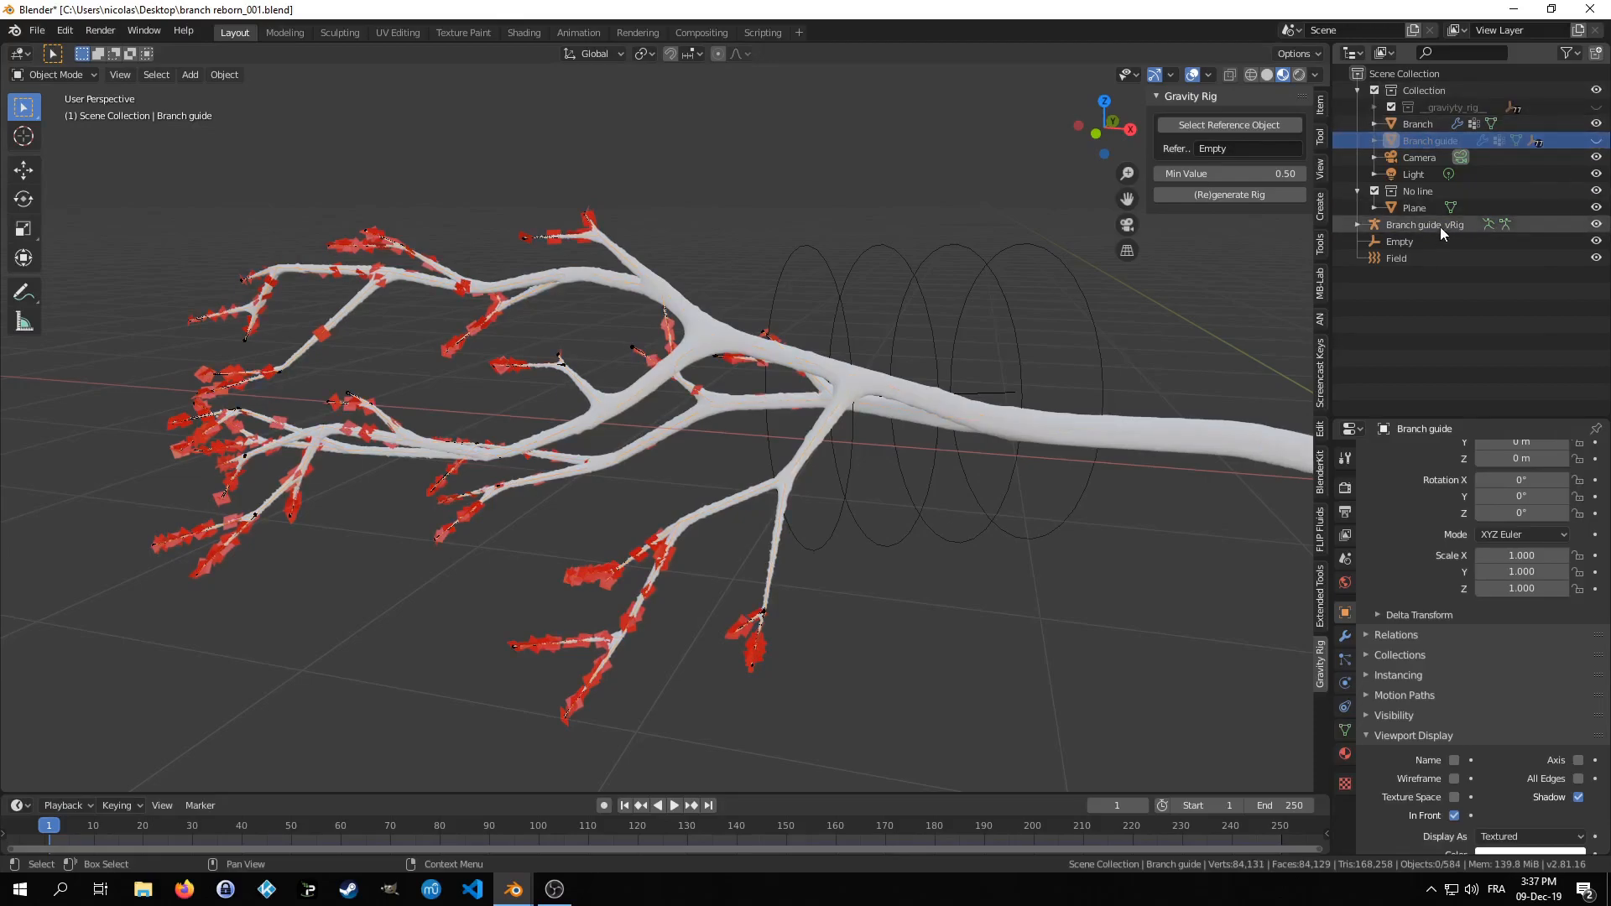
click(1440, 225)
click(1578, 778)
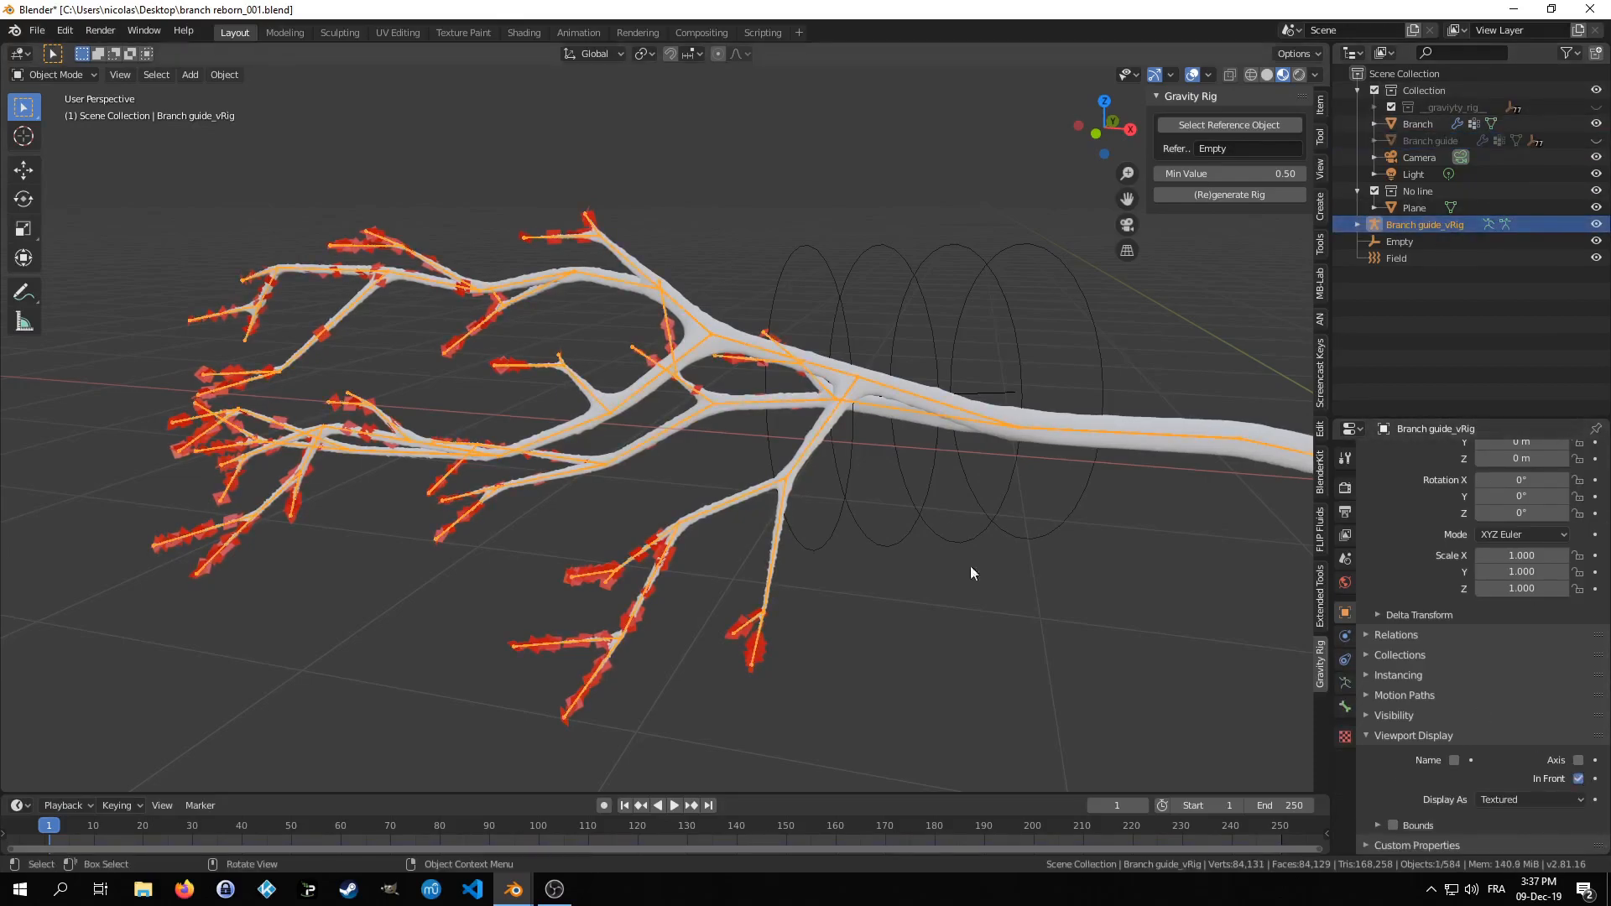
- Parent the Branch mesh to the Branch guide_vRig armature using Armature Deform With Envelope Weights
click(704, 312)
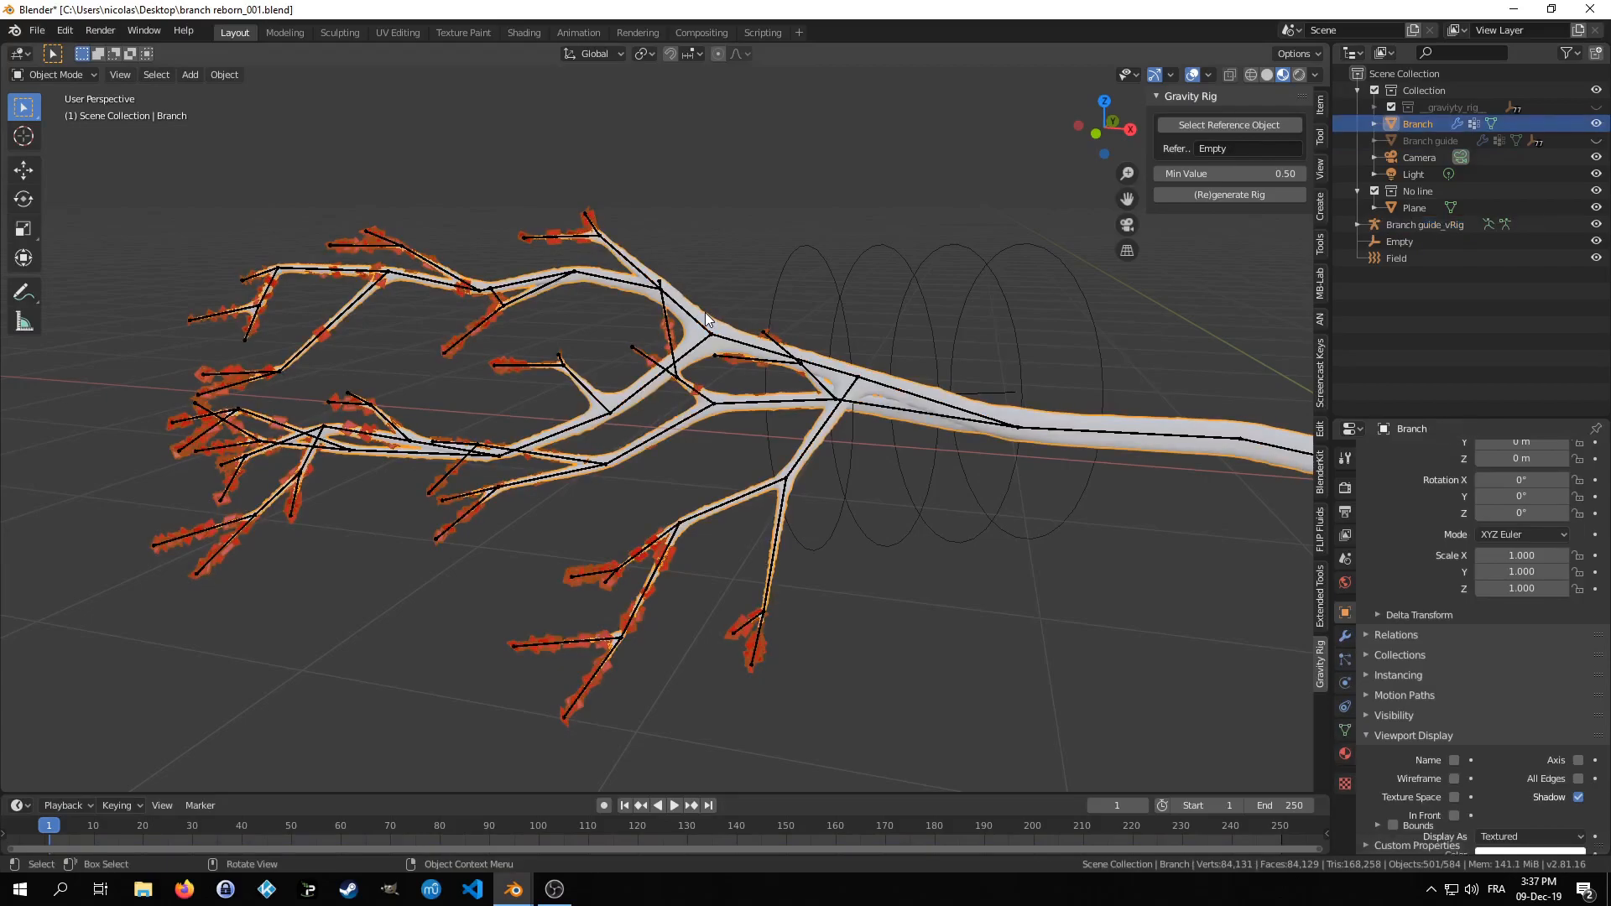
shift+click(648, 280)
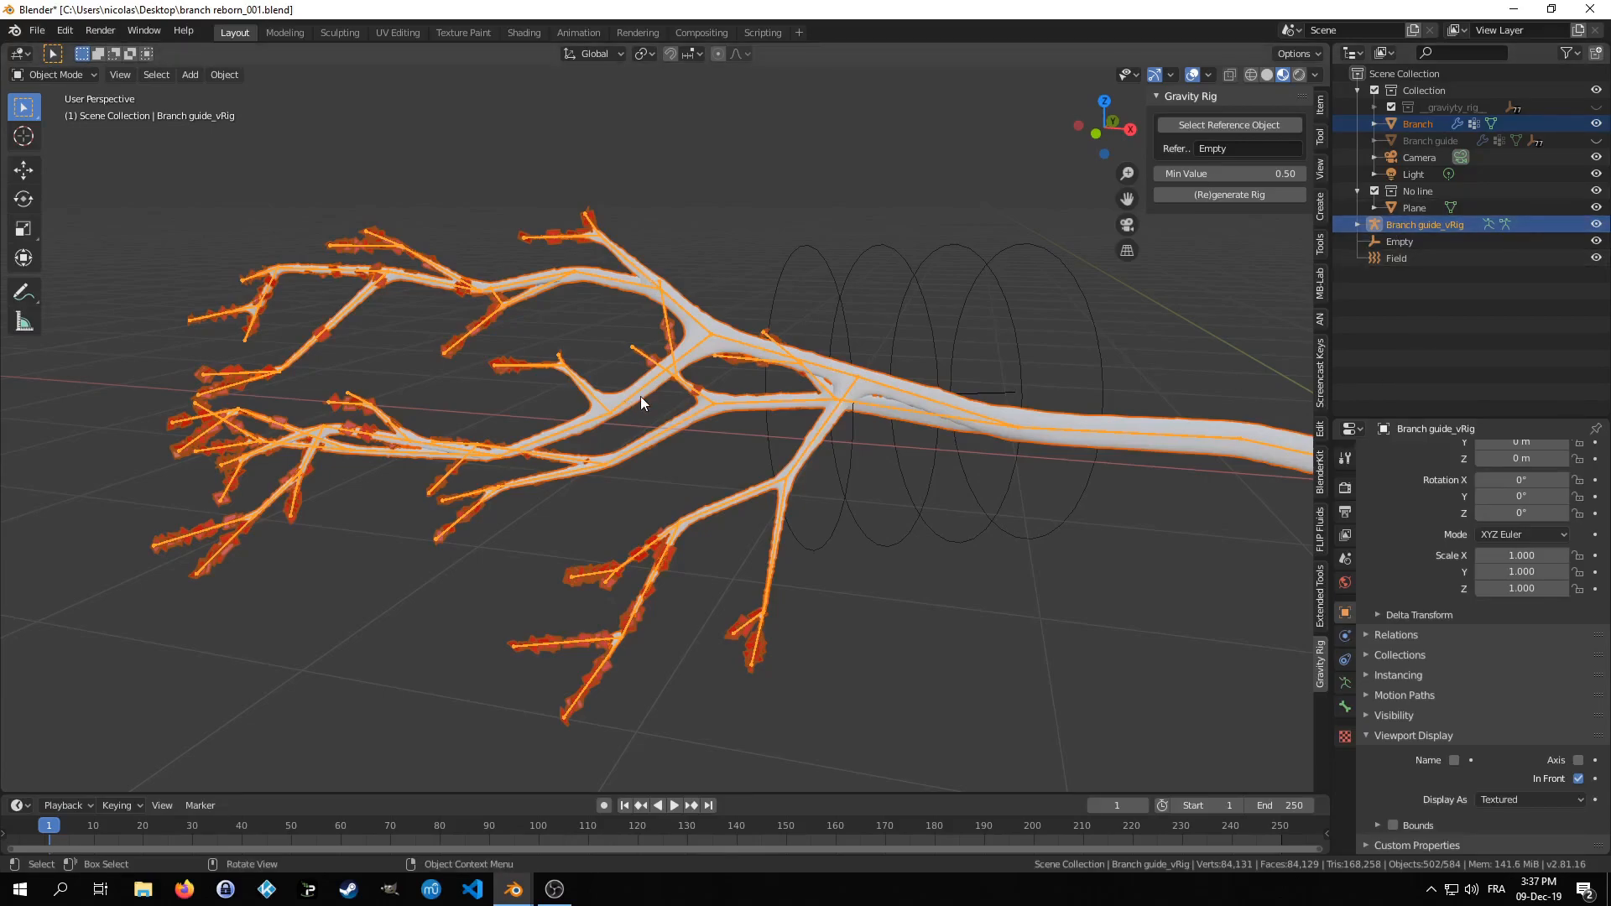
key(ctrl+p)
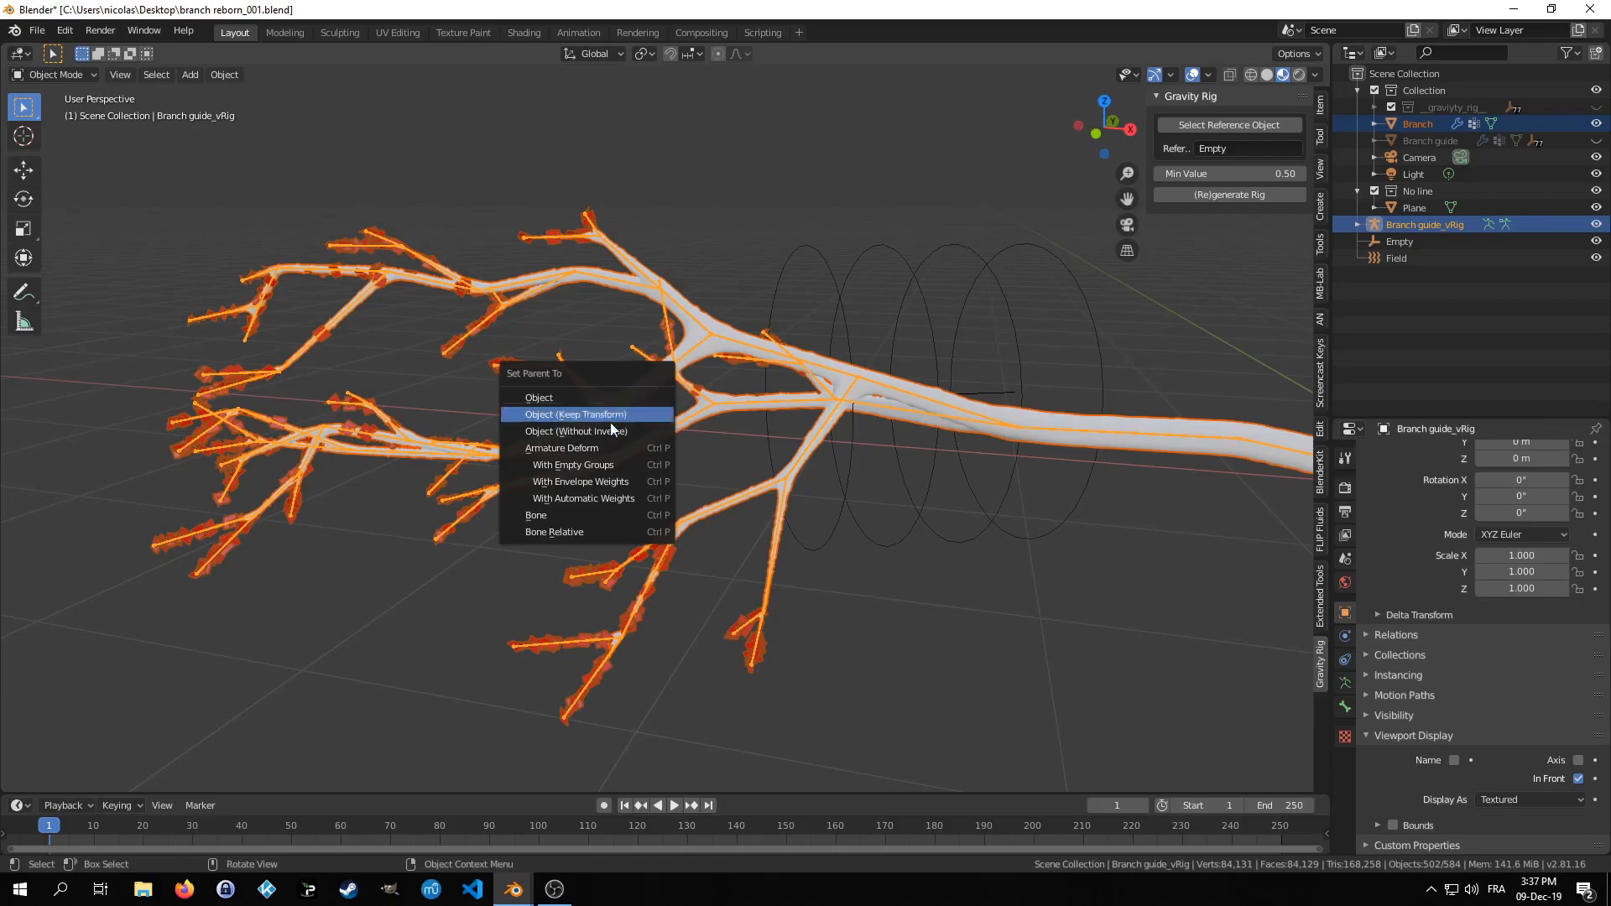
click(582, 481)
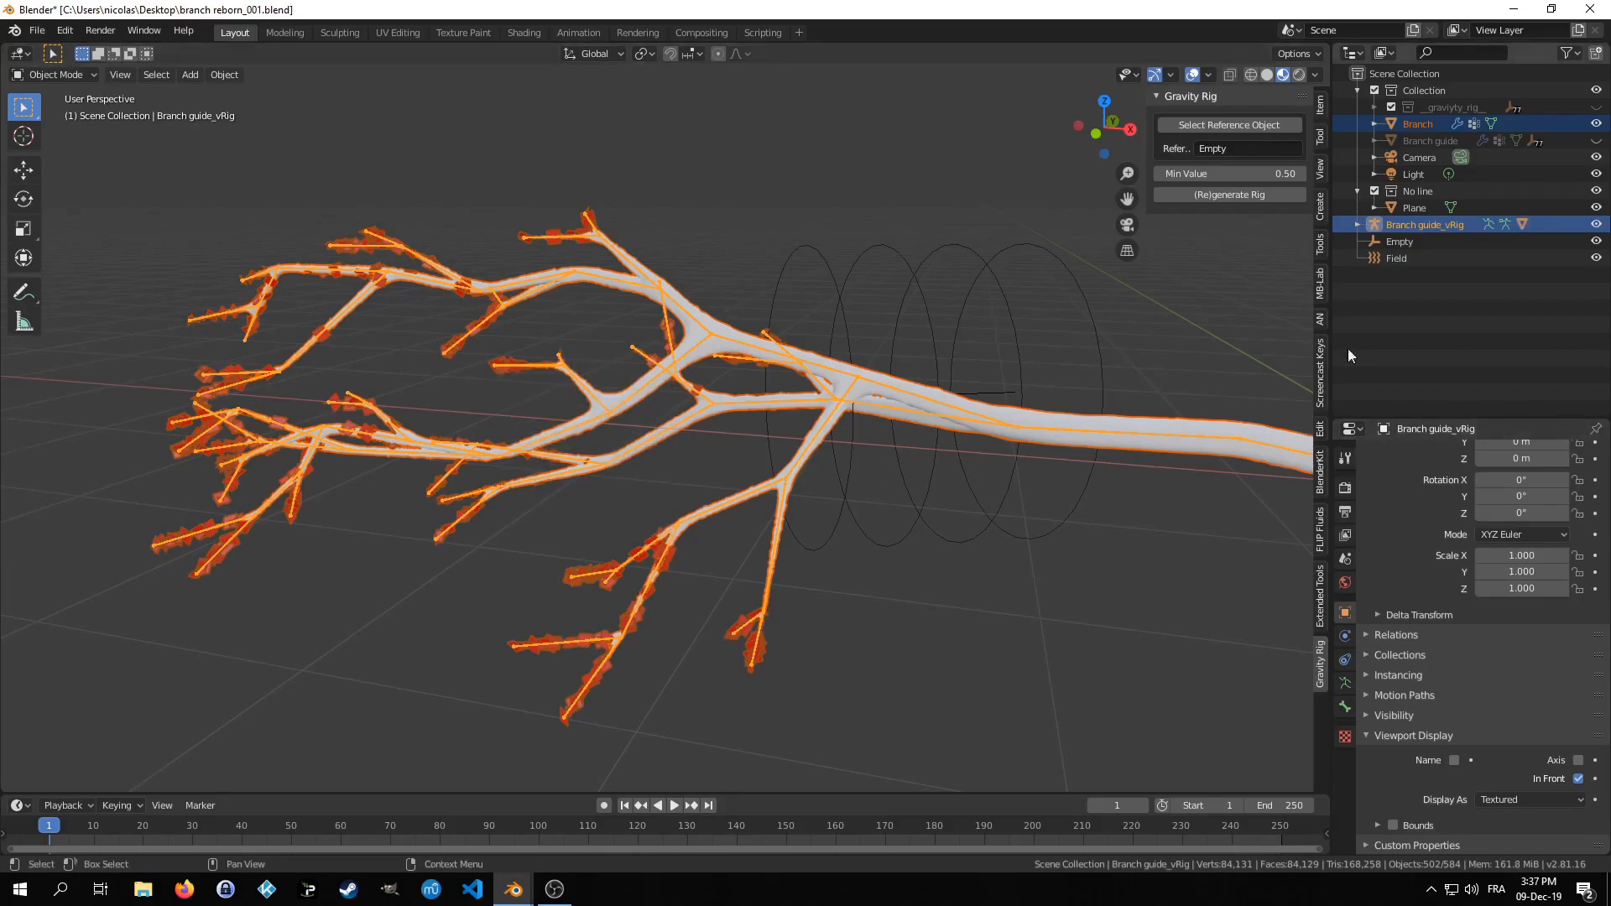
- Inspect the Branch mesh's bone vertex groups and play the animation to check that the mesh follows the rig
click(1130, 418)
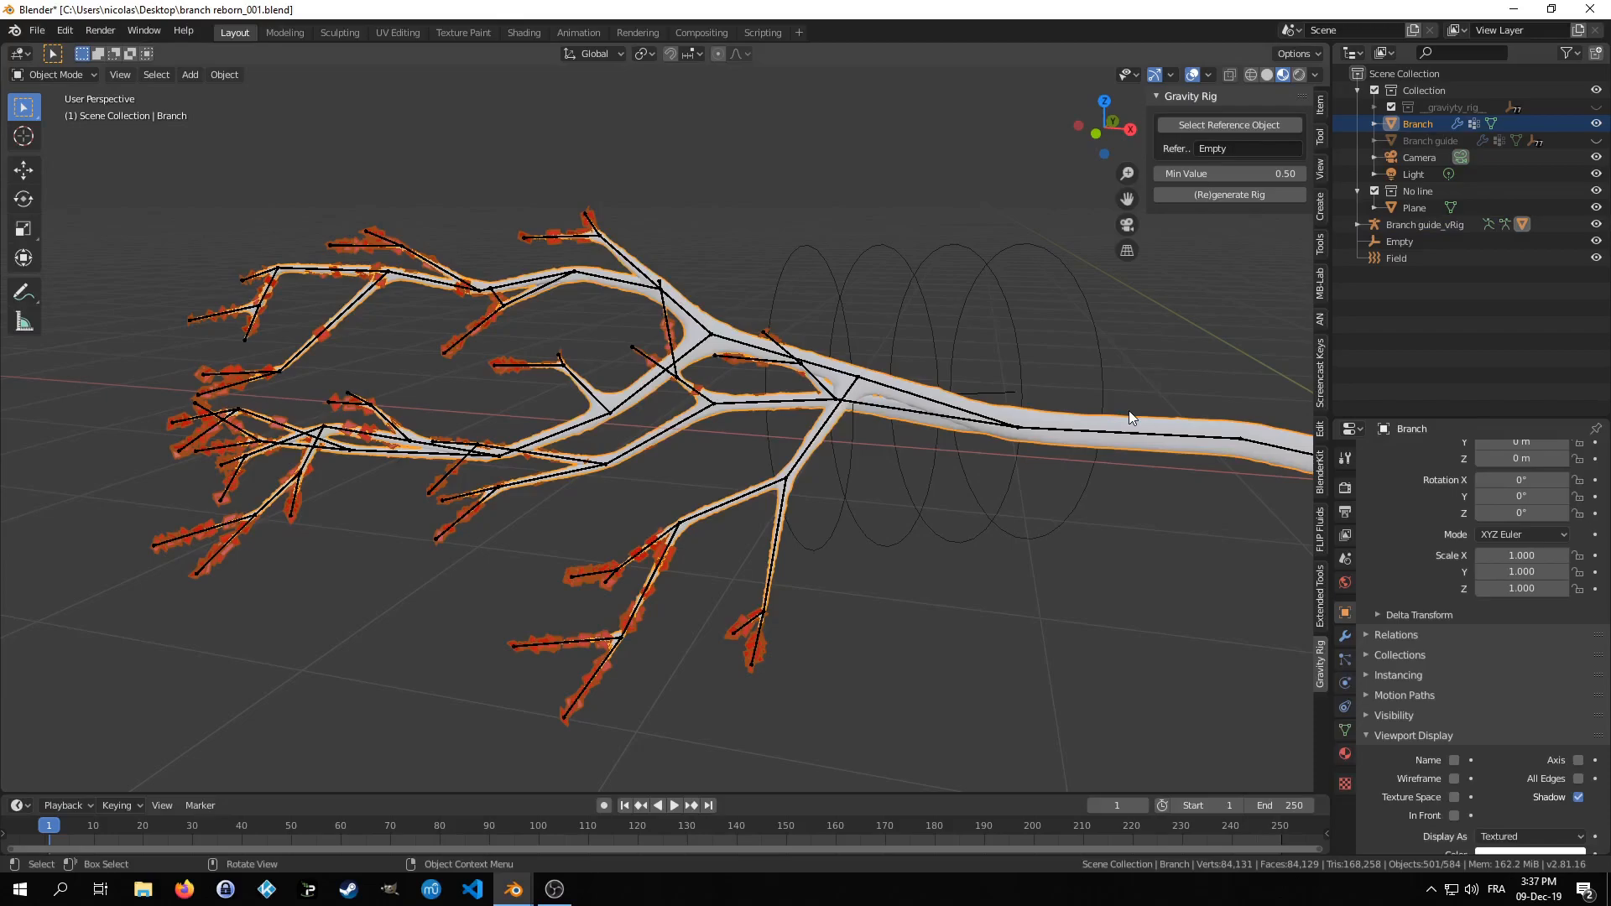
click(1344, 729)
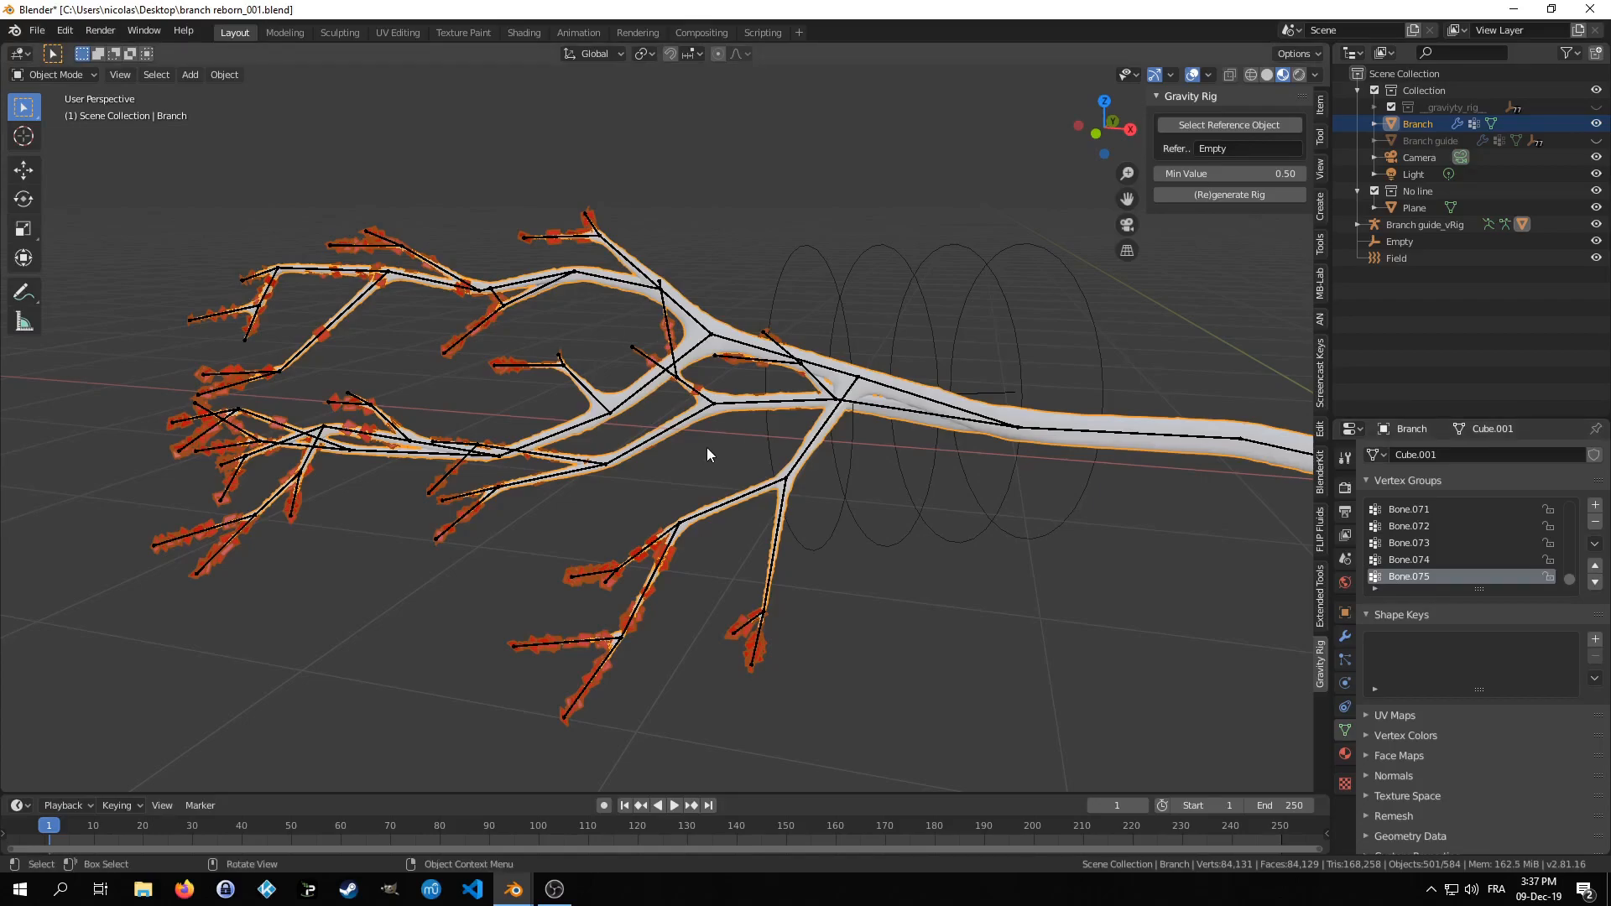
key(space)
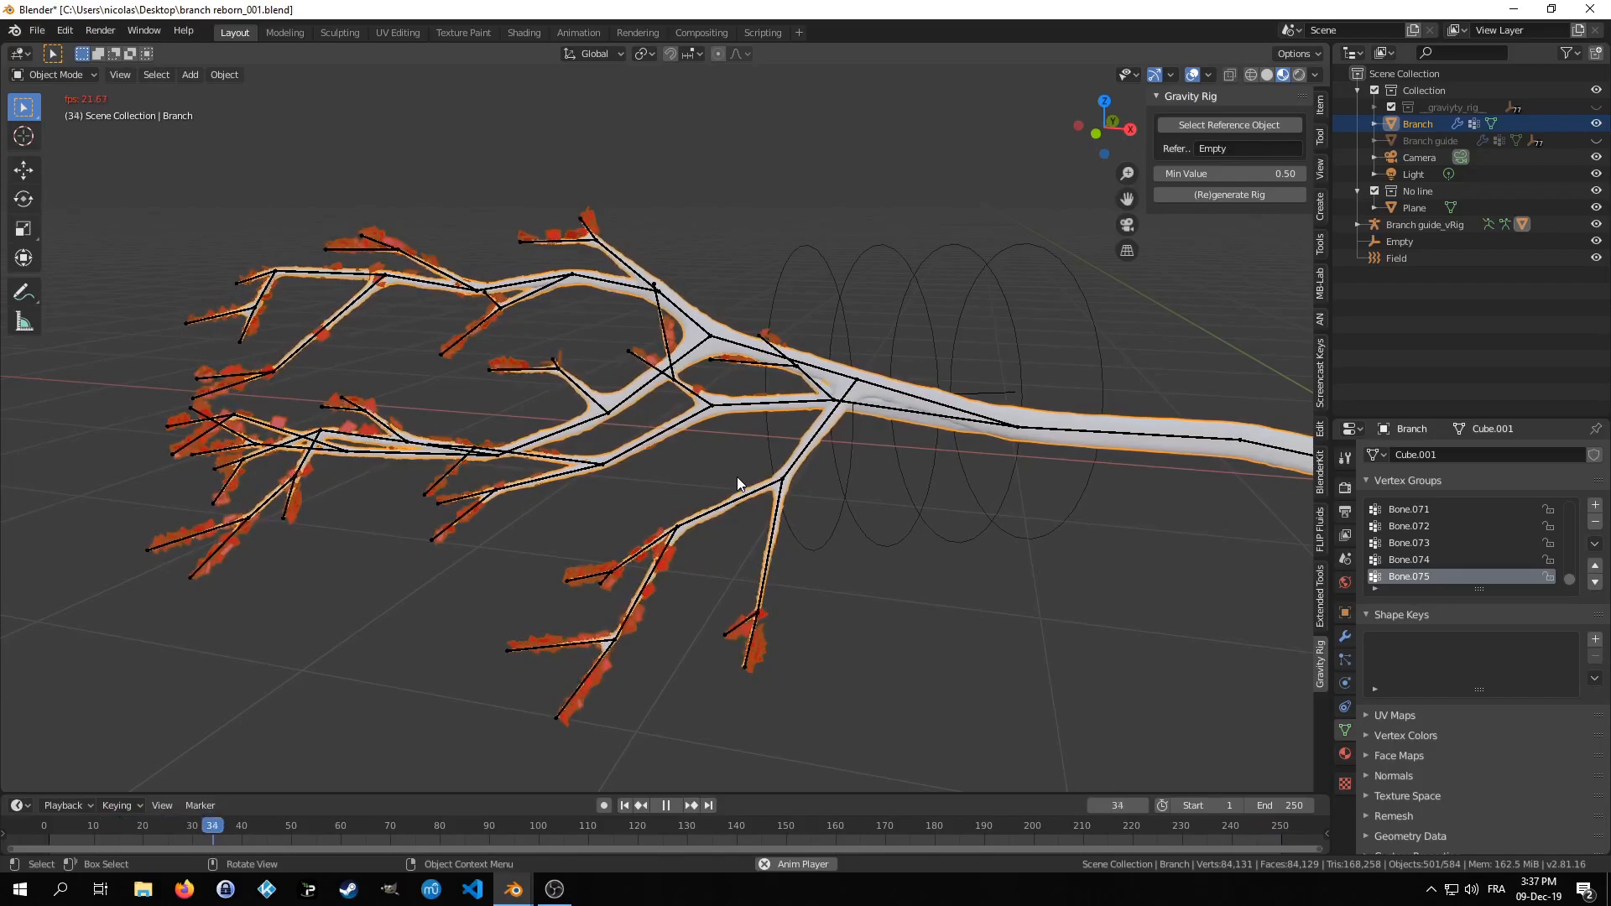
key(Escape)
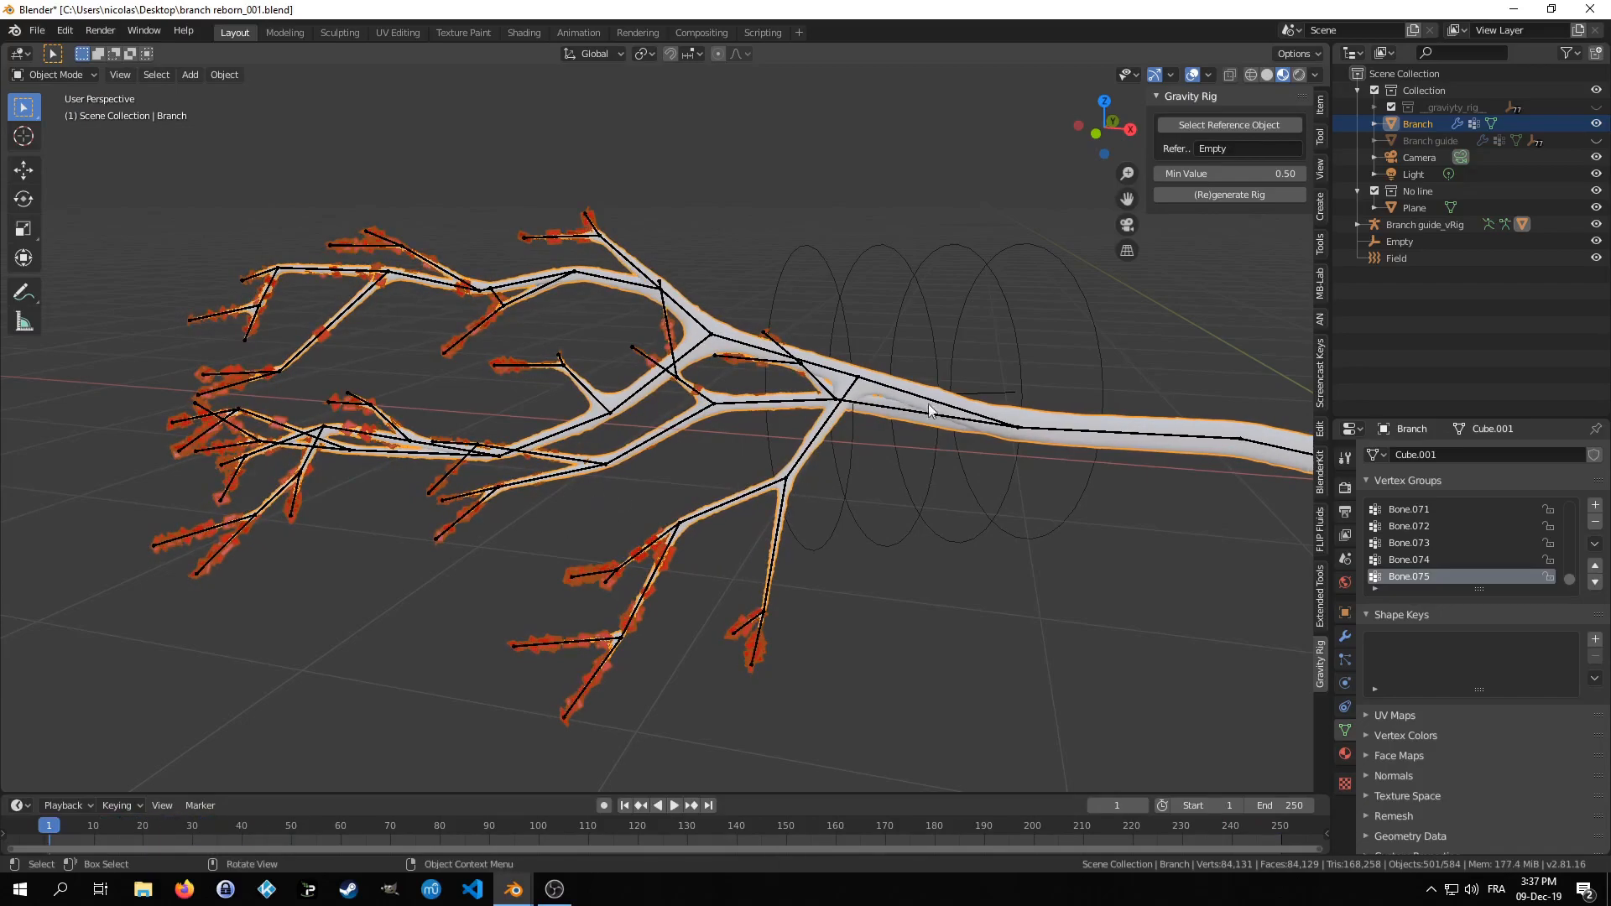
- Unhide the Branch guide mesh and display its cloth physics settings
click(1418, 140)
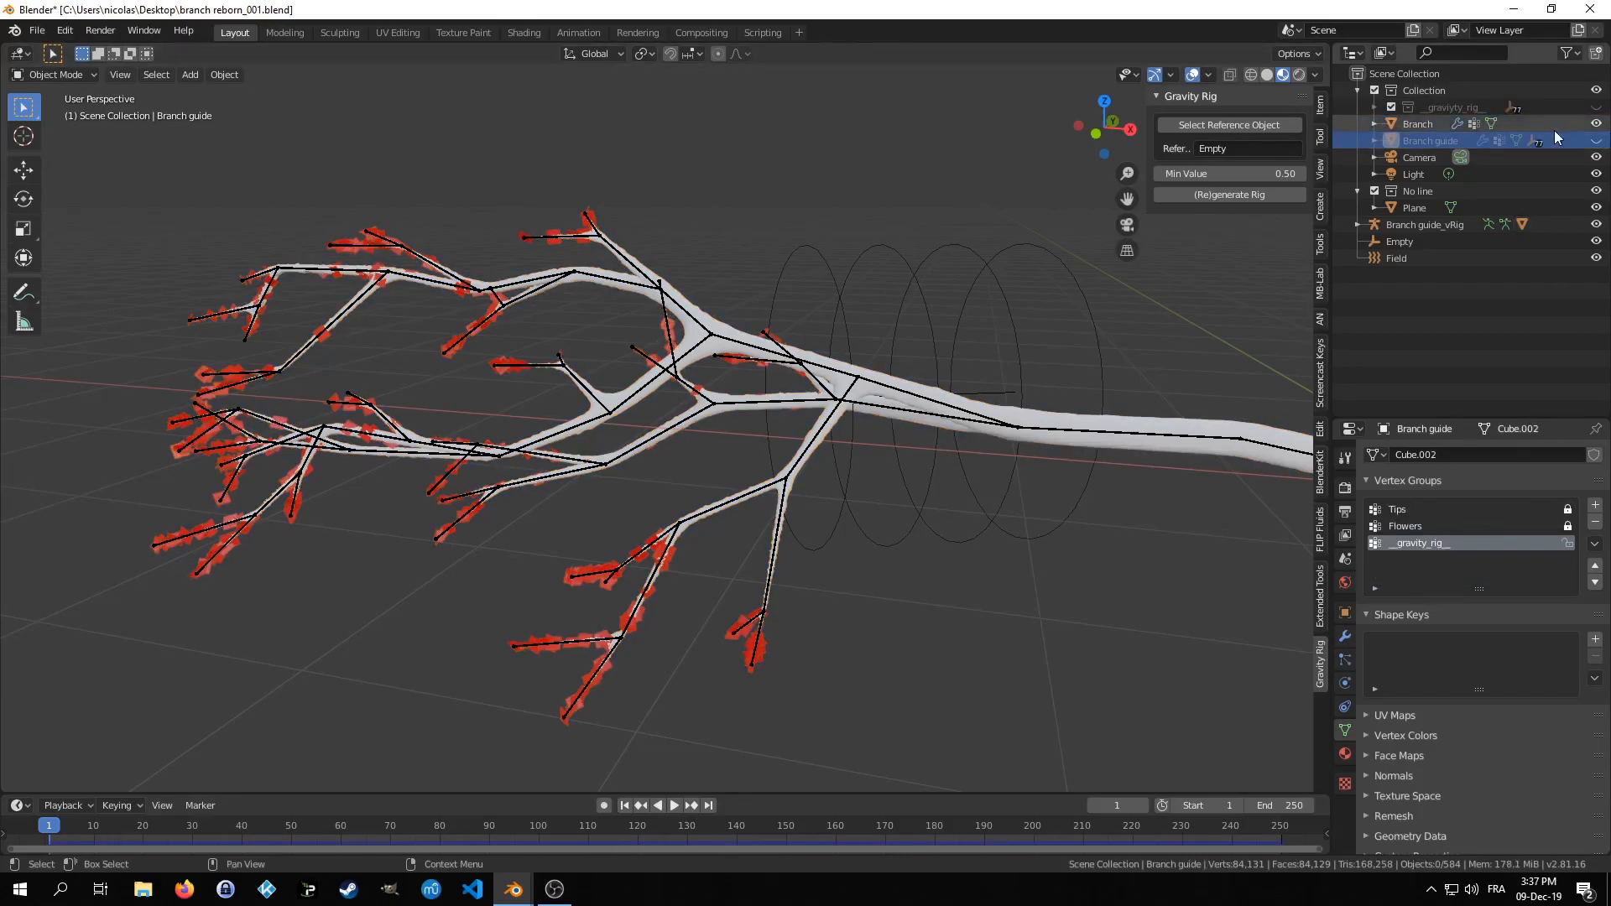
click(1596, 141)
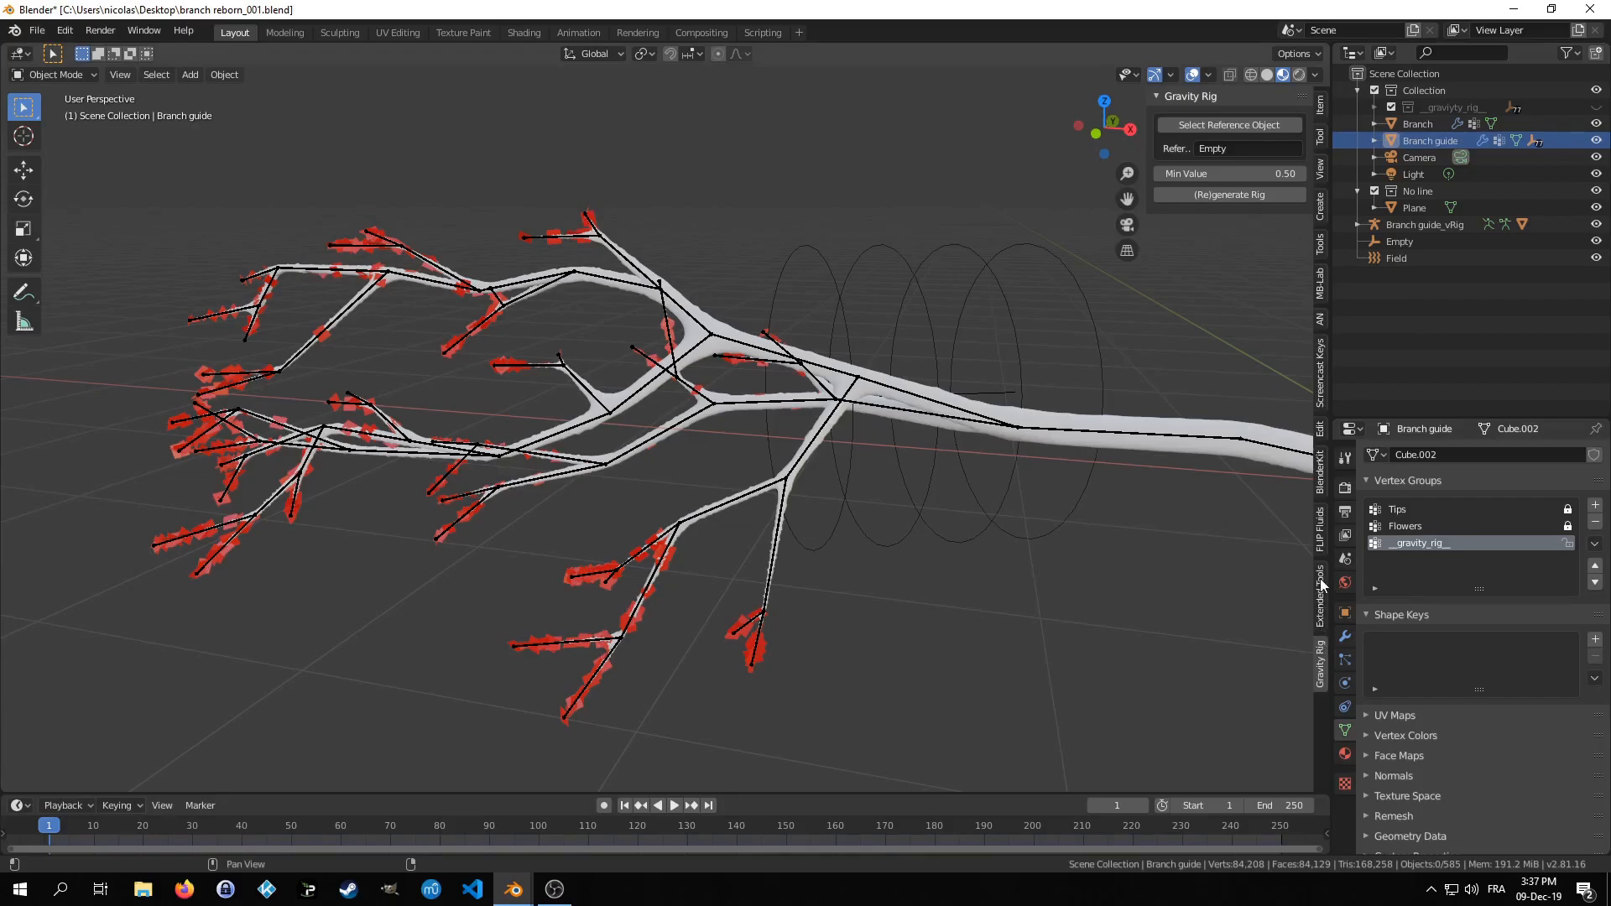
click(1345, 659)
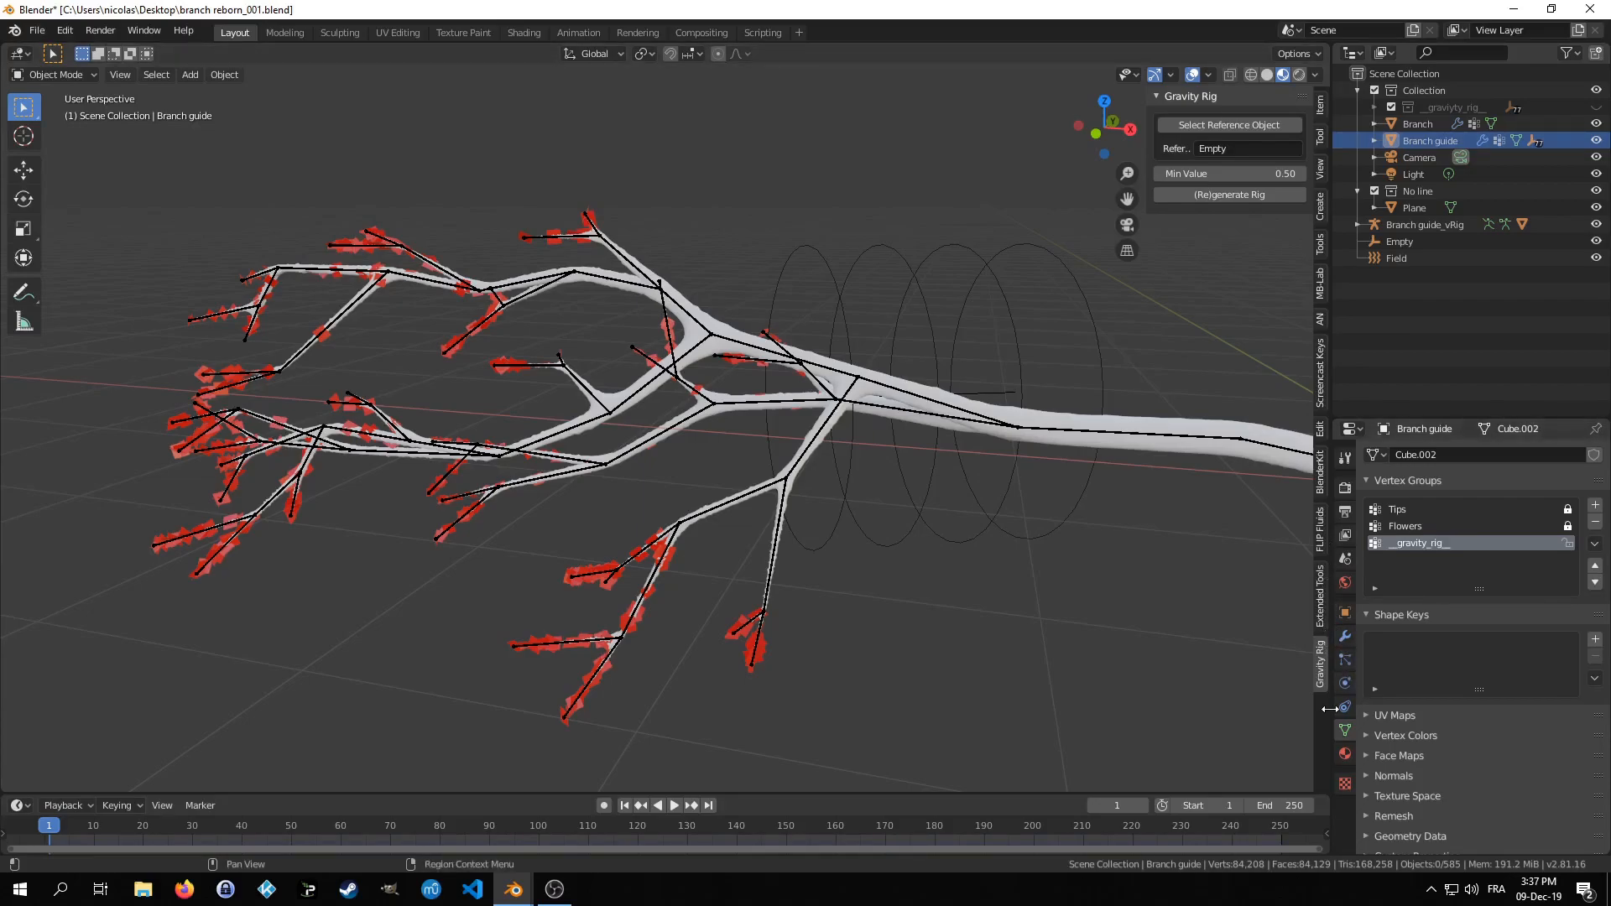
click(1345, 682)
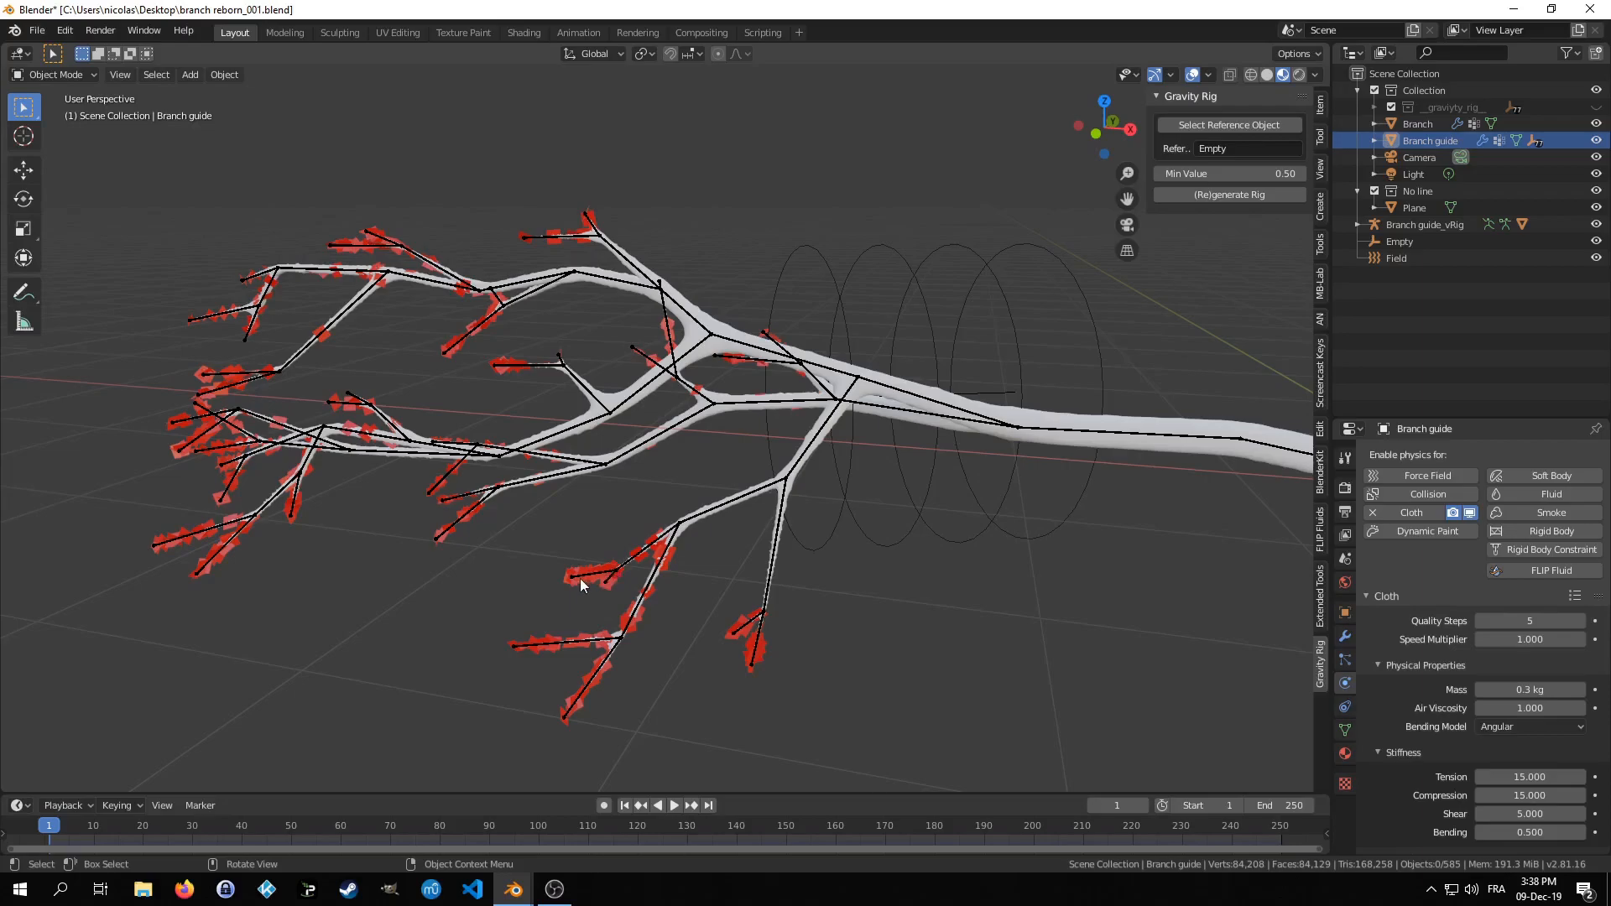
- Examine the Branch guide's cloth stiffness, damping, cache and Shape pin group, and compare the pin group with its vertex groups
scroll(1375, 657, down, 3)
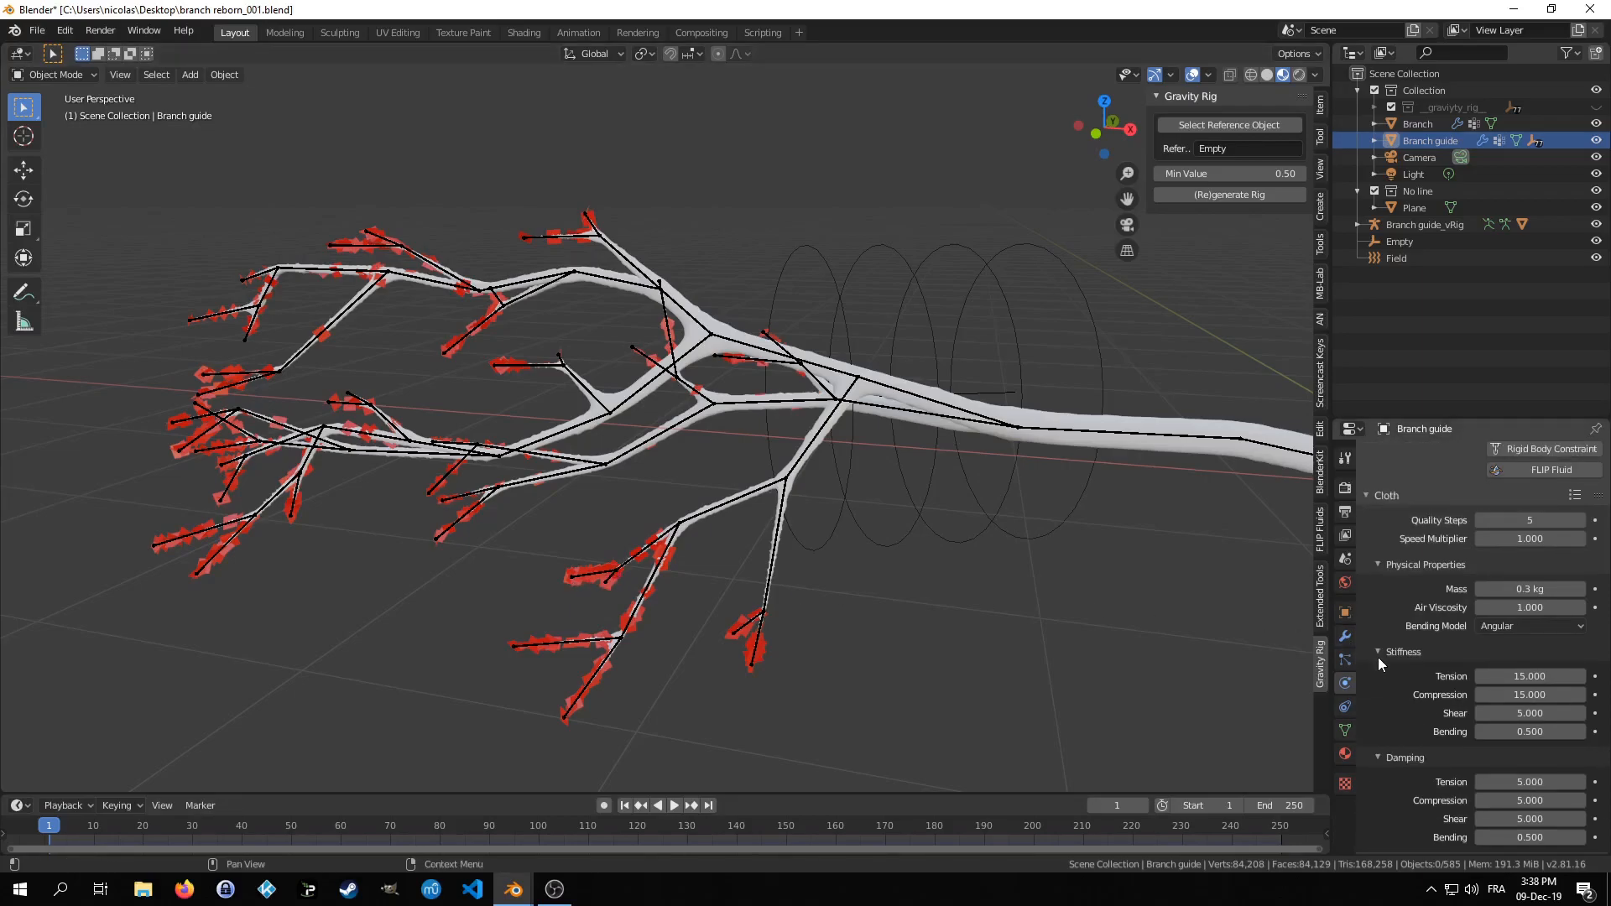
scroll(1378, 658, down, 5)
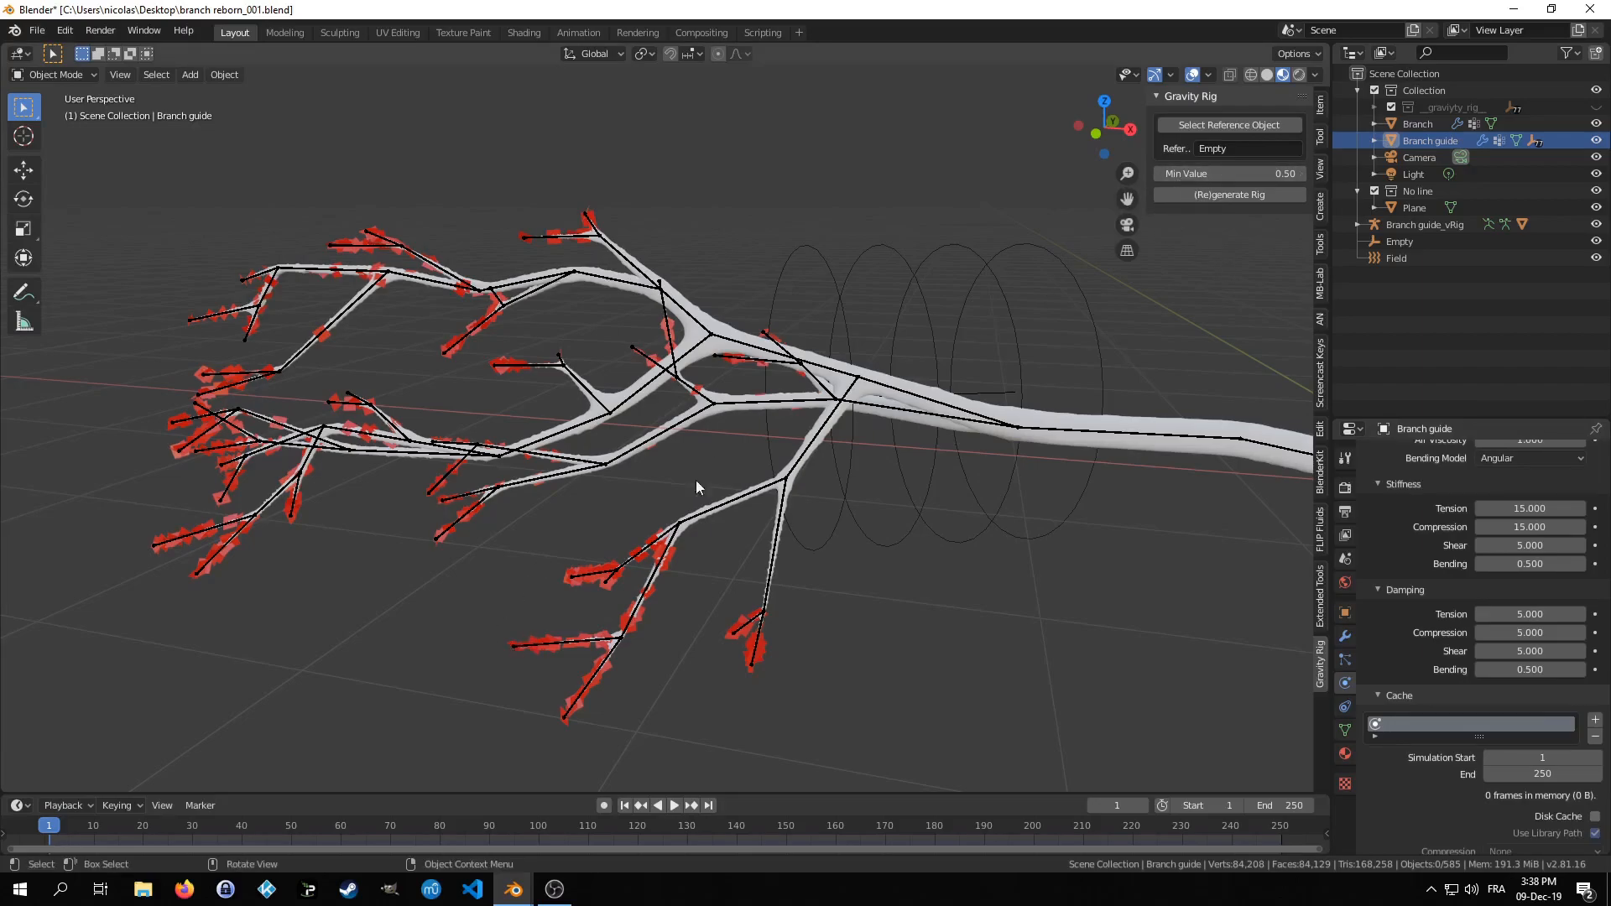
scroll(1037, 445, down, 2)
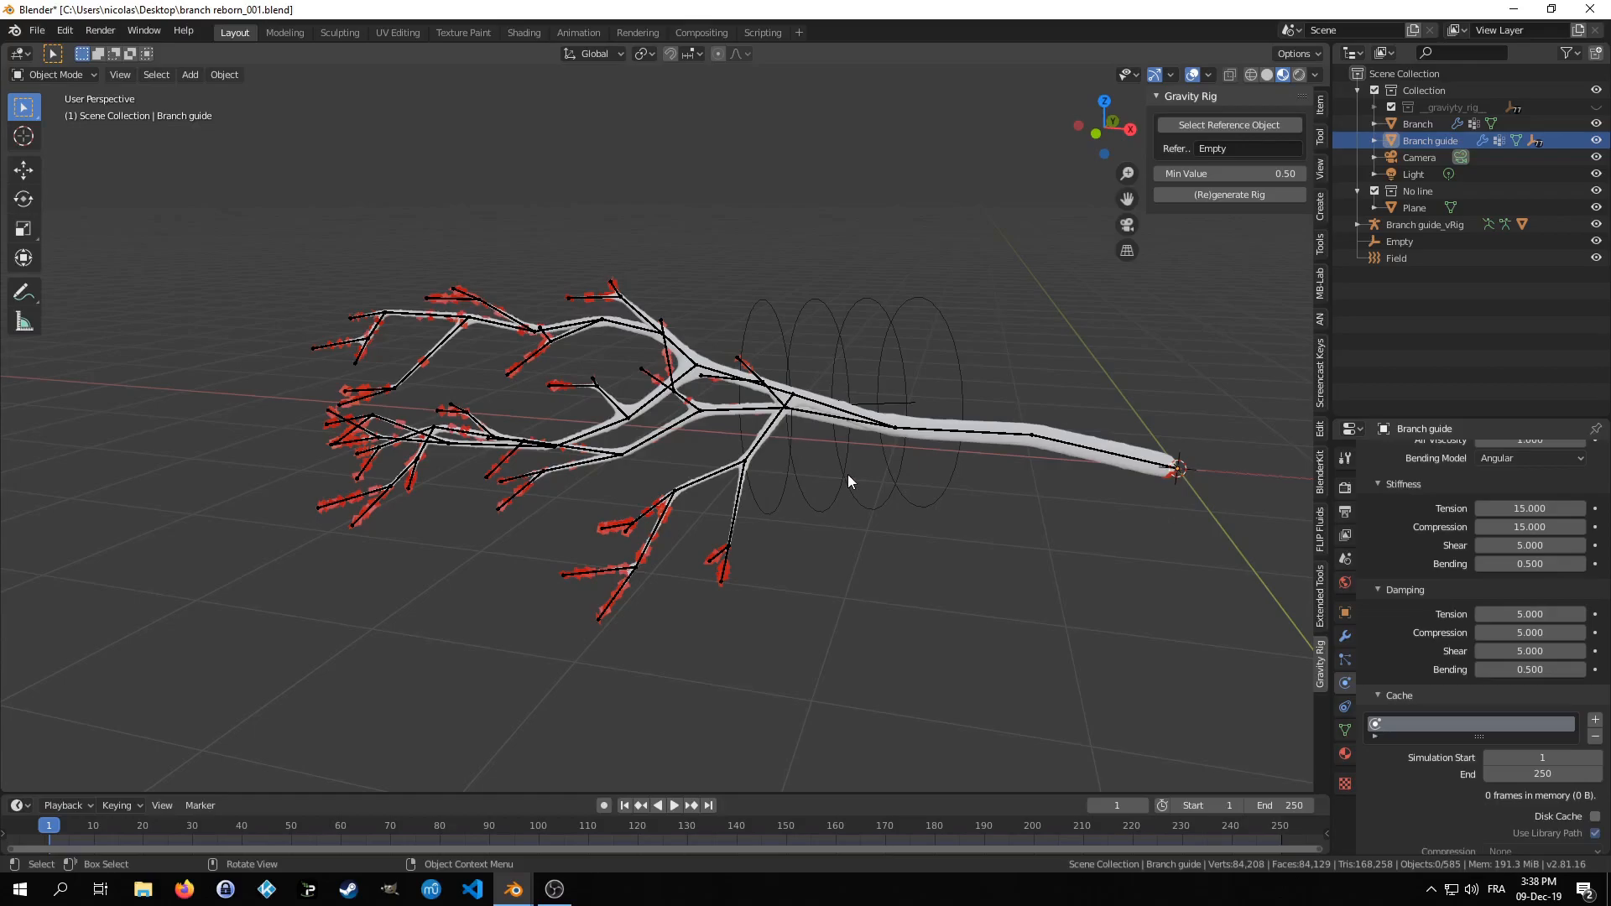
scroll(1367, 654, down, 2)
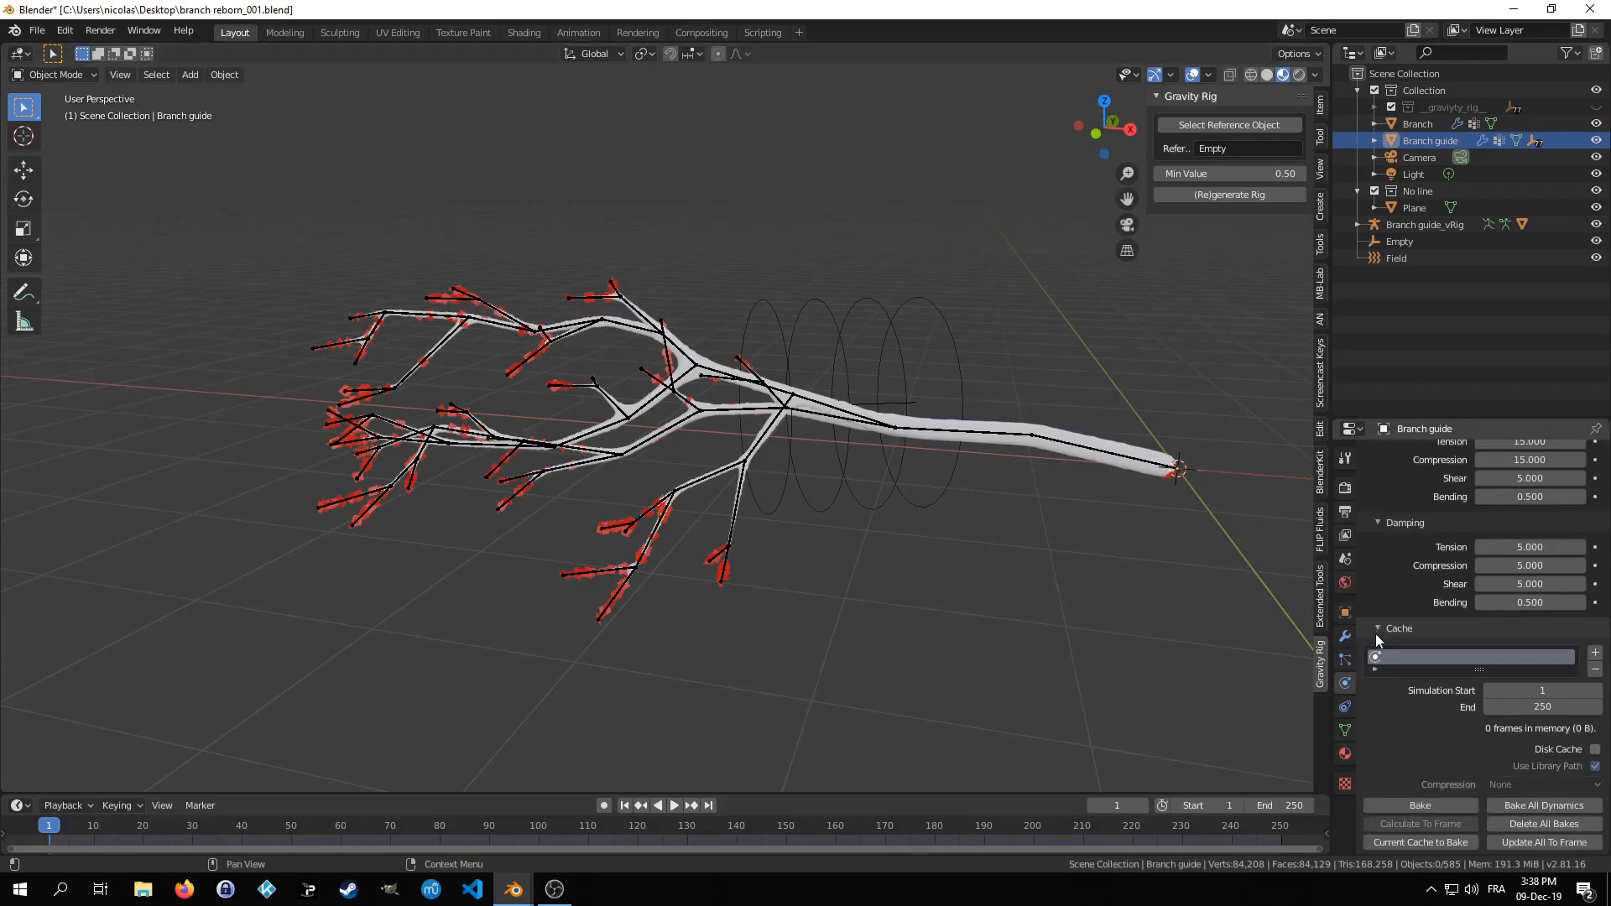
scroll(1374, 635, down, 2)
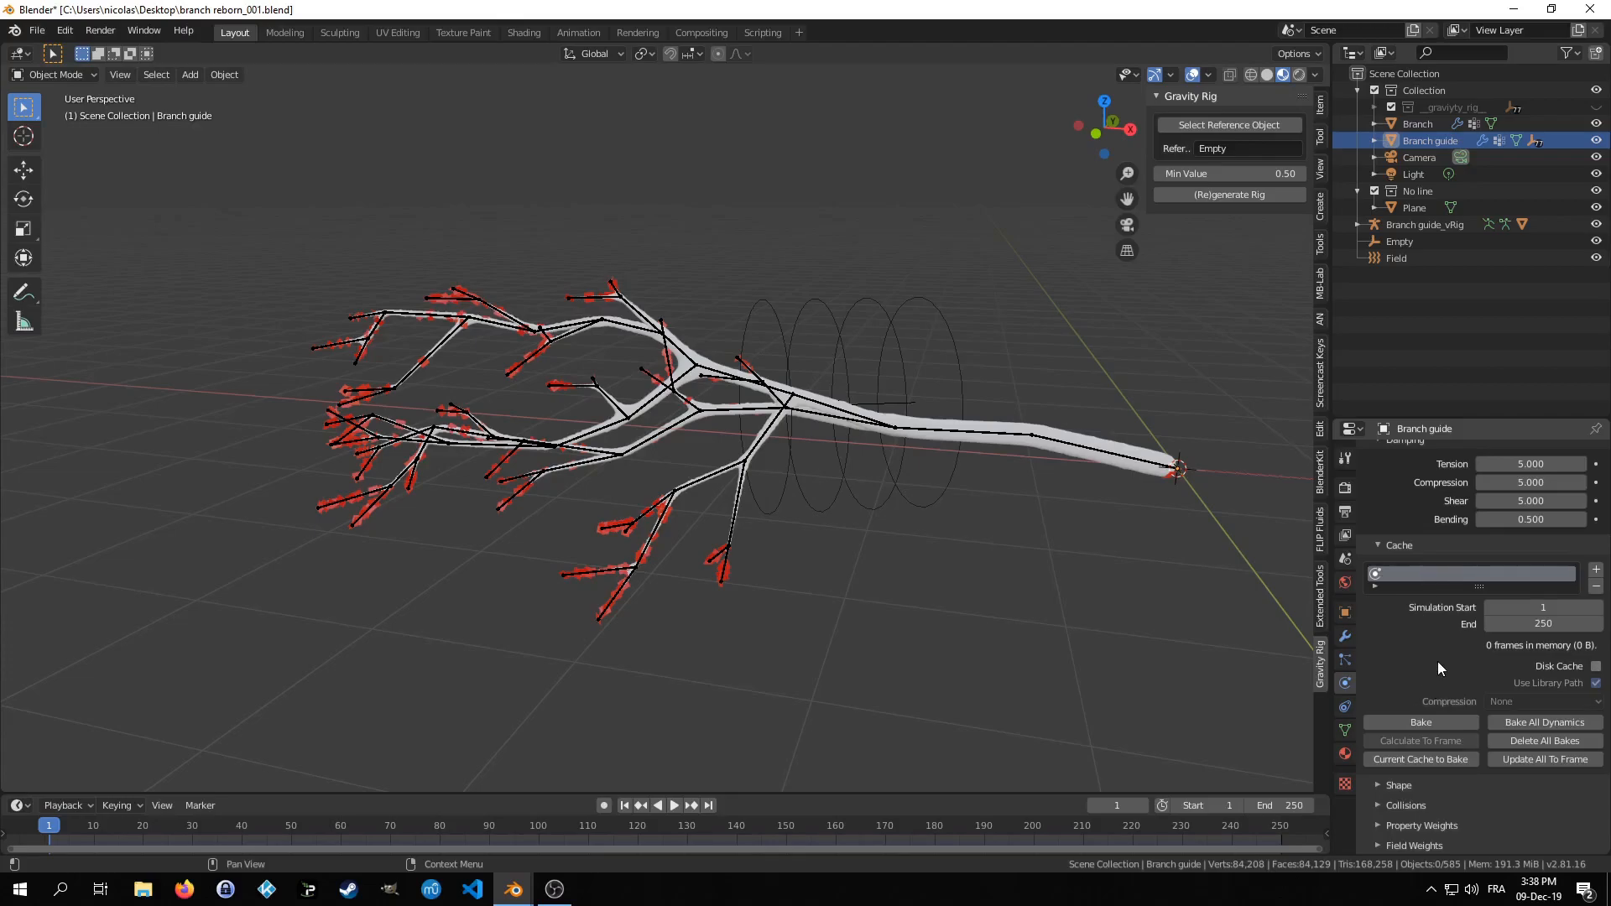
click(1382, 785)
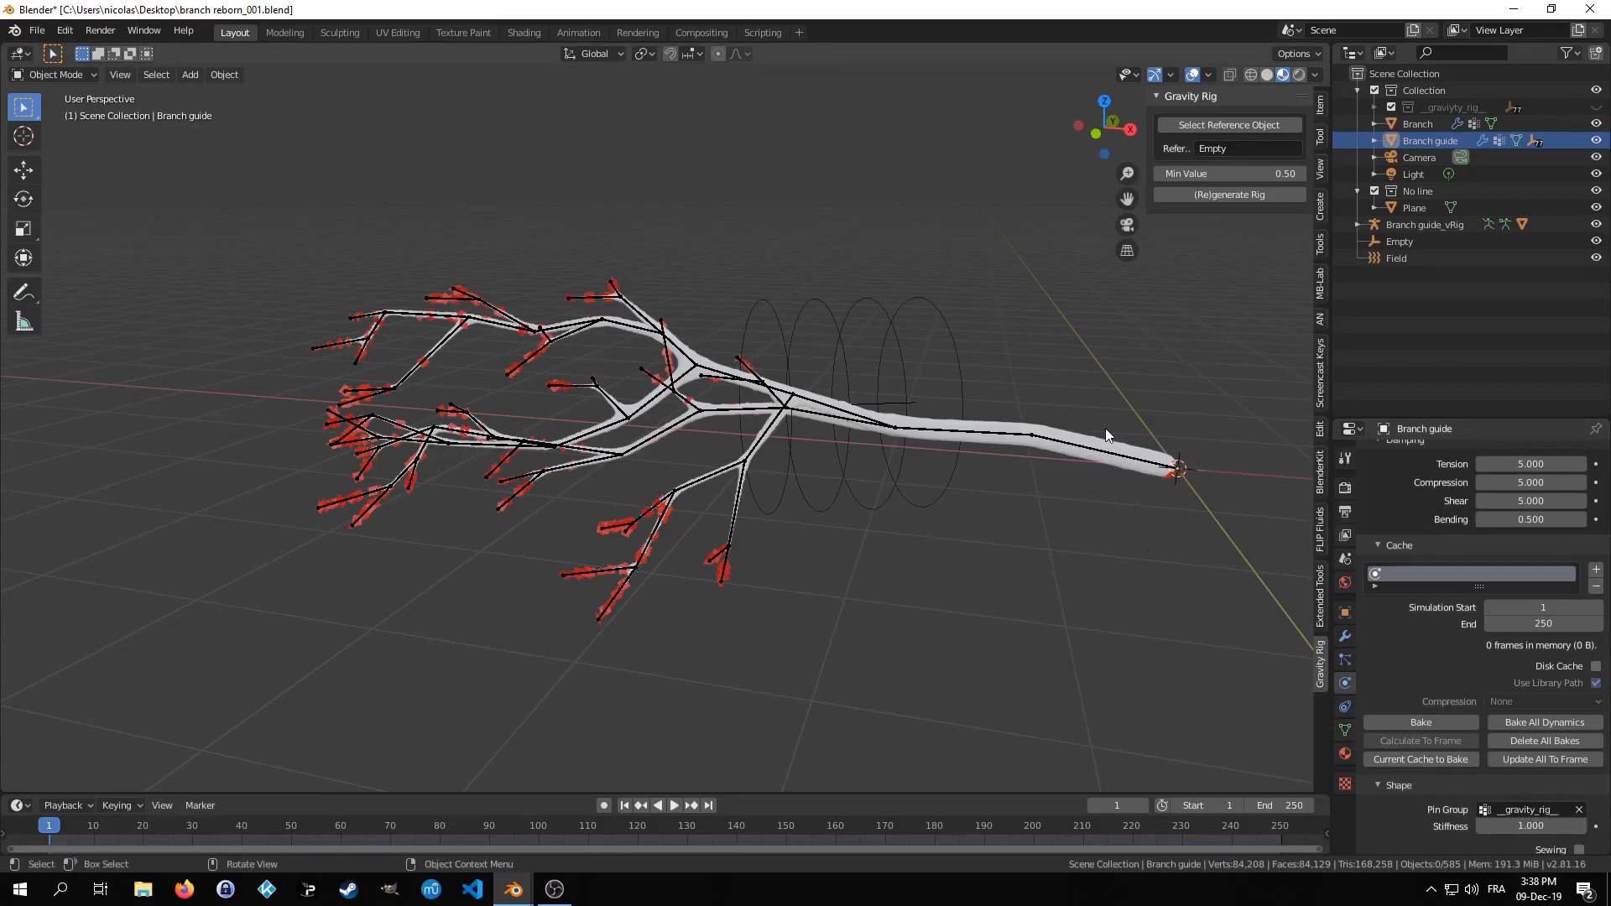
click(1345, 730)
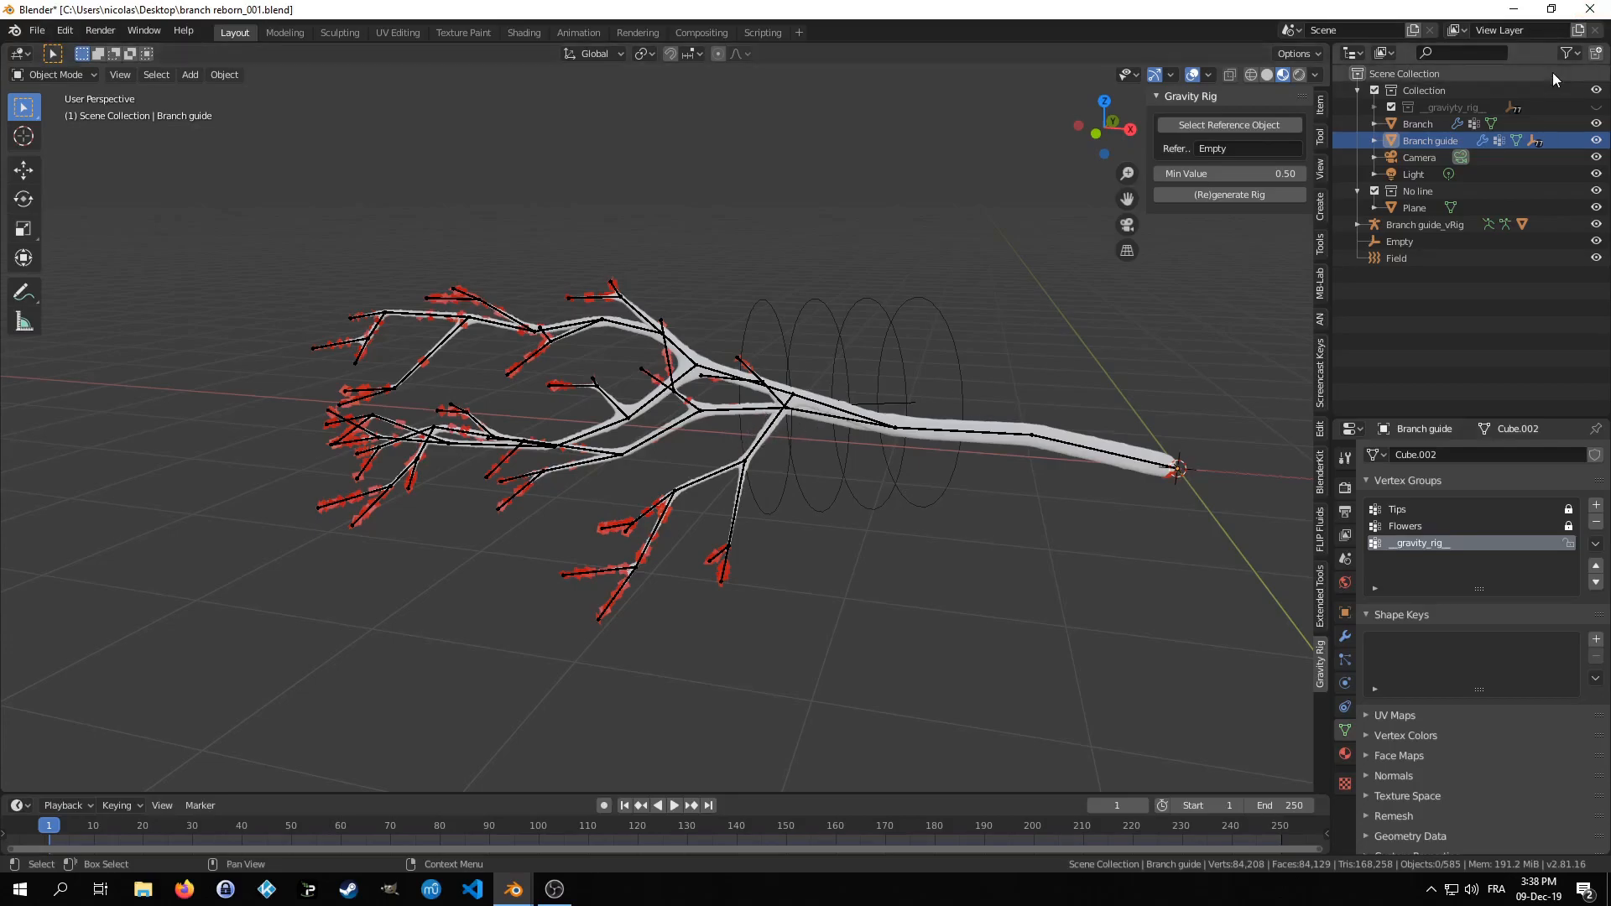
- Unhide the generated gravity rig collection, expand its list of empties, and play the animation to watch them move
click(1595, 107)
click(1374, 107)
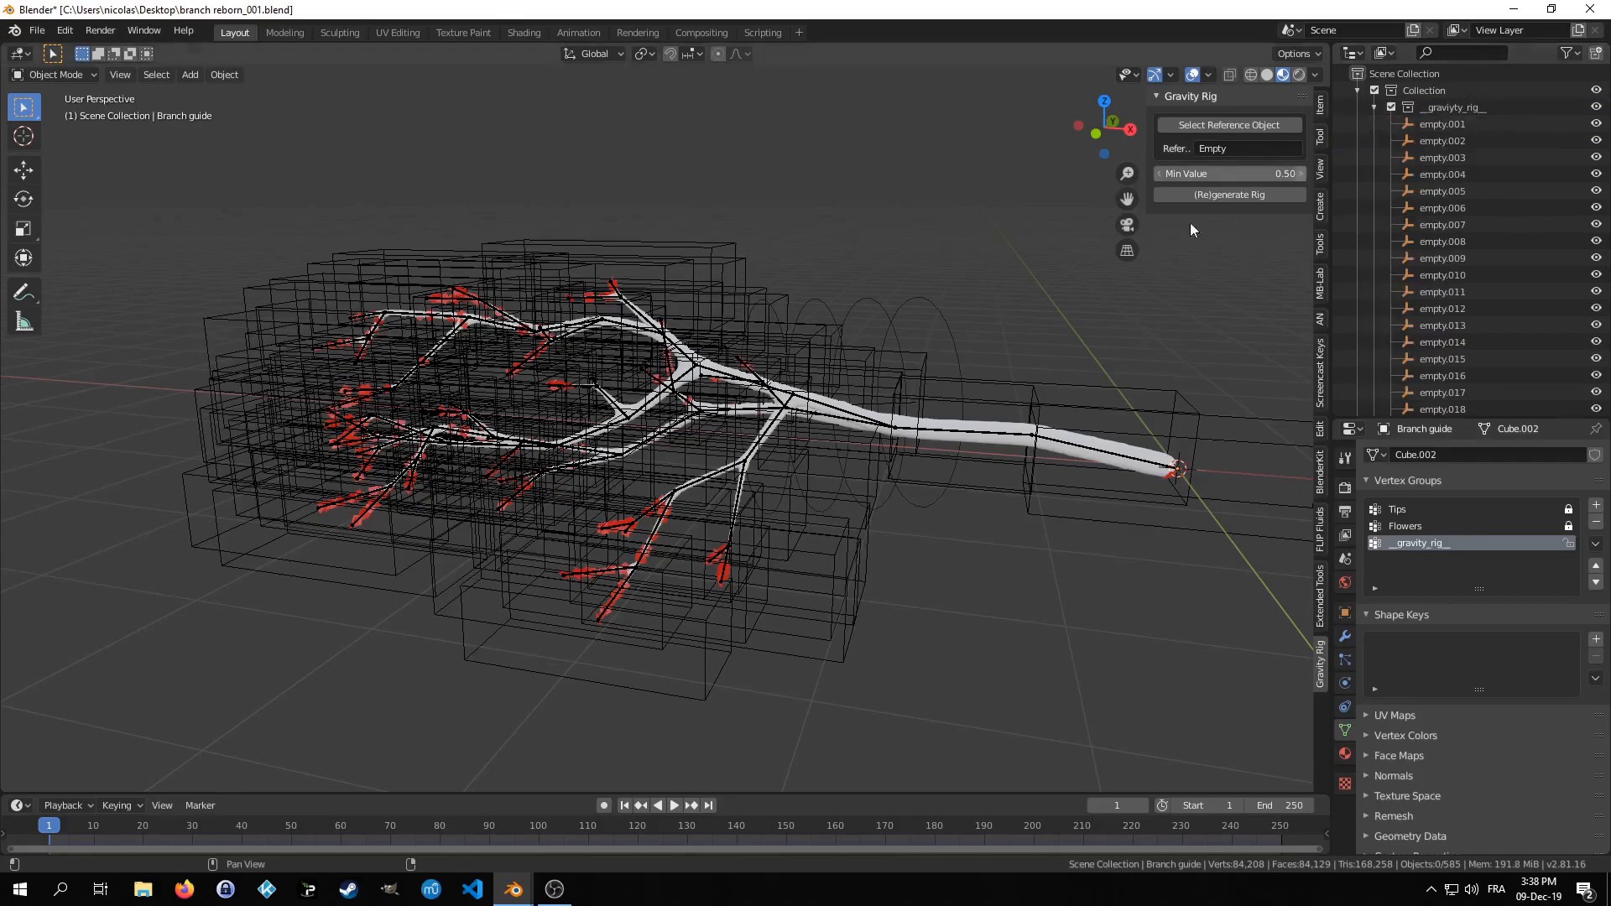
key(space)
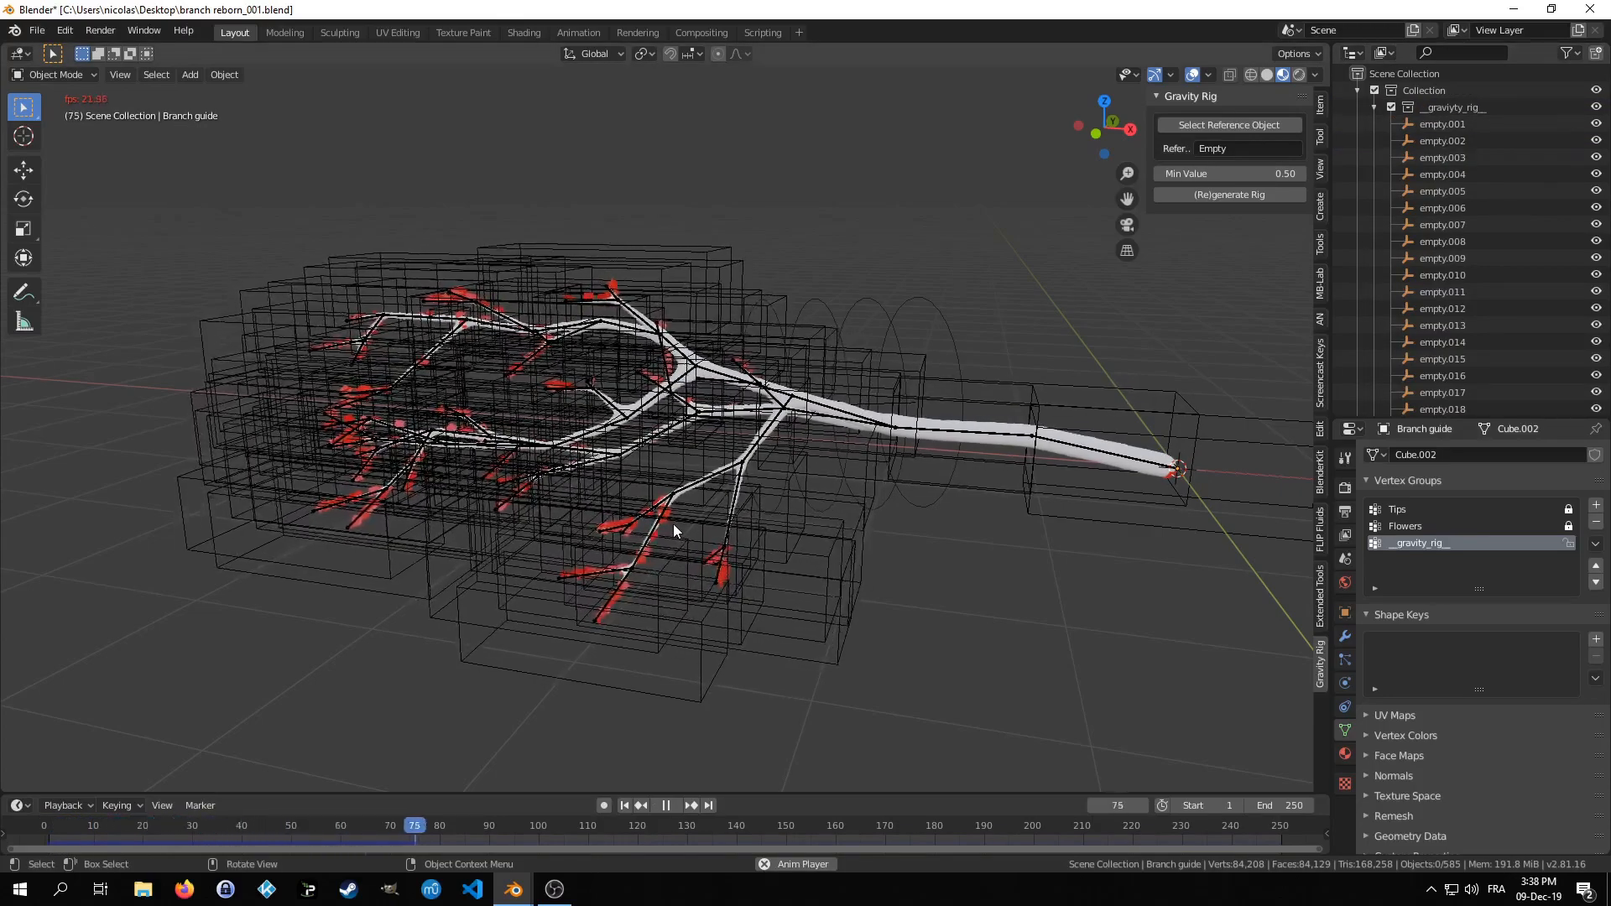
key(Escape)
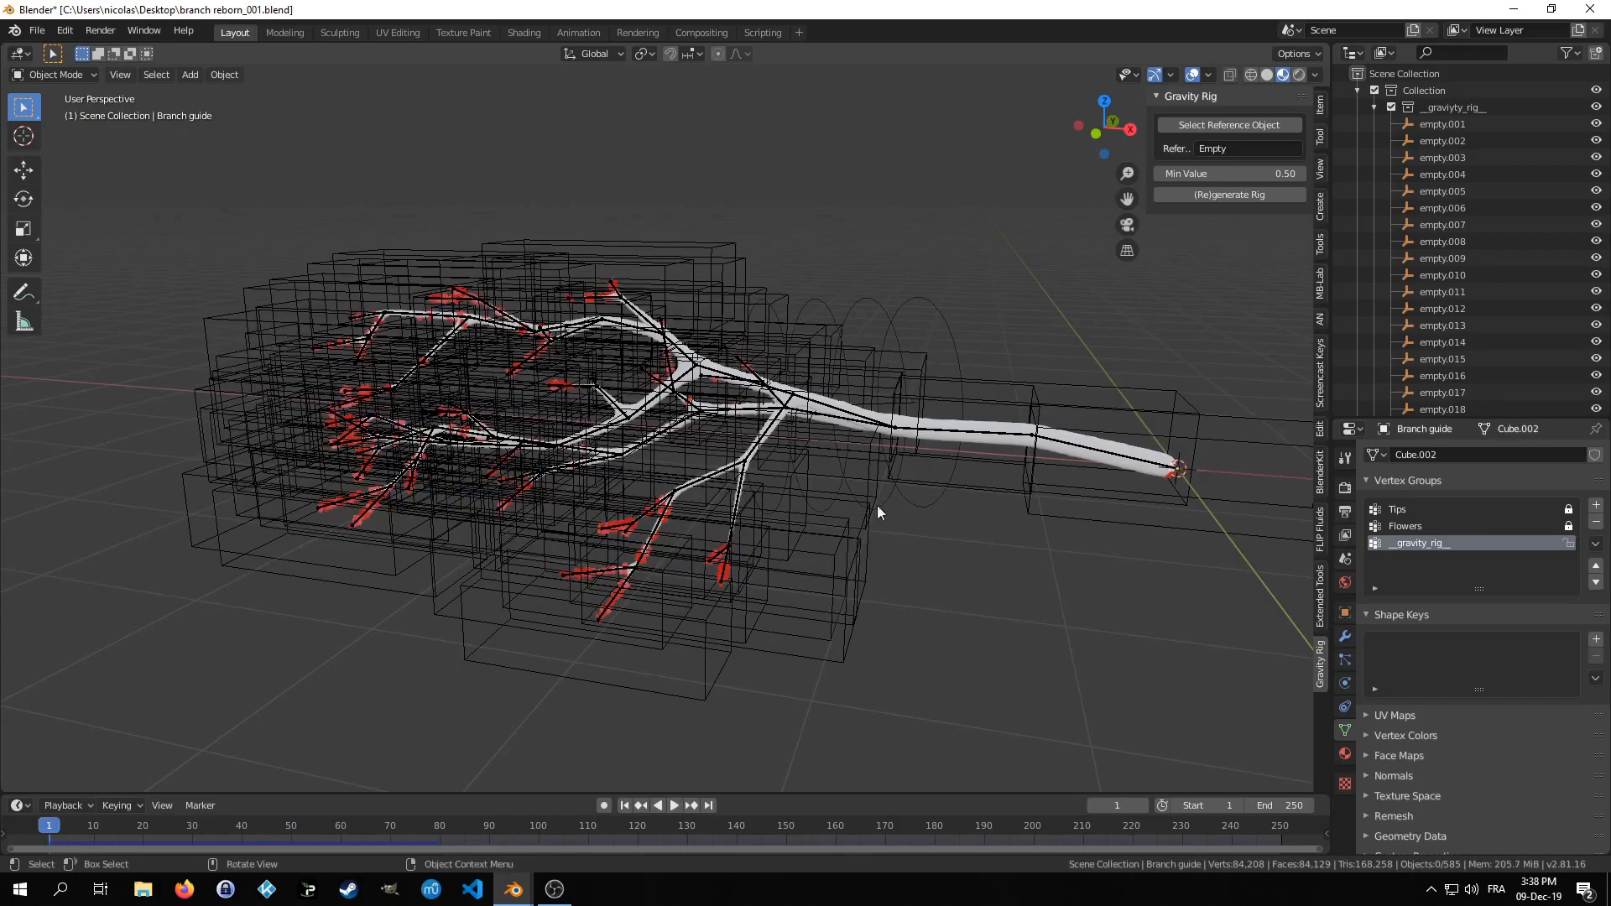
- Examine the IK constraint on the second bone from the branch's base in the armature's Pose Mode, and return to Object Mode
click(748, 458)
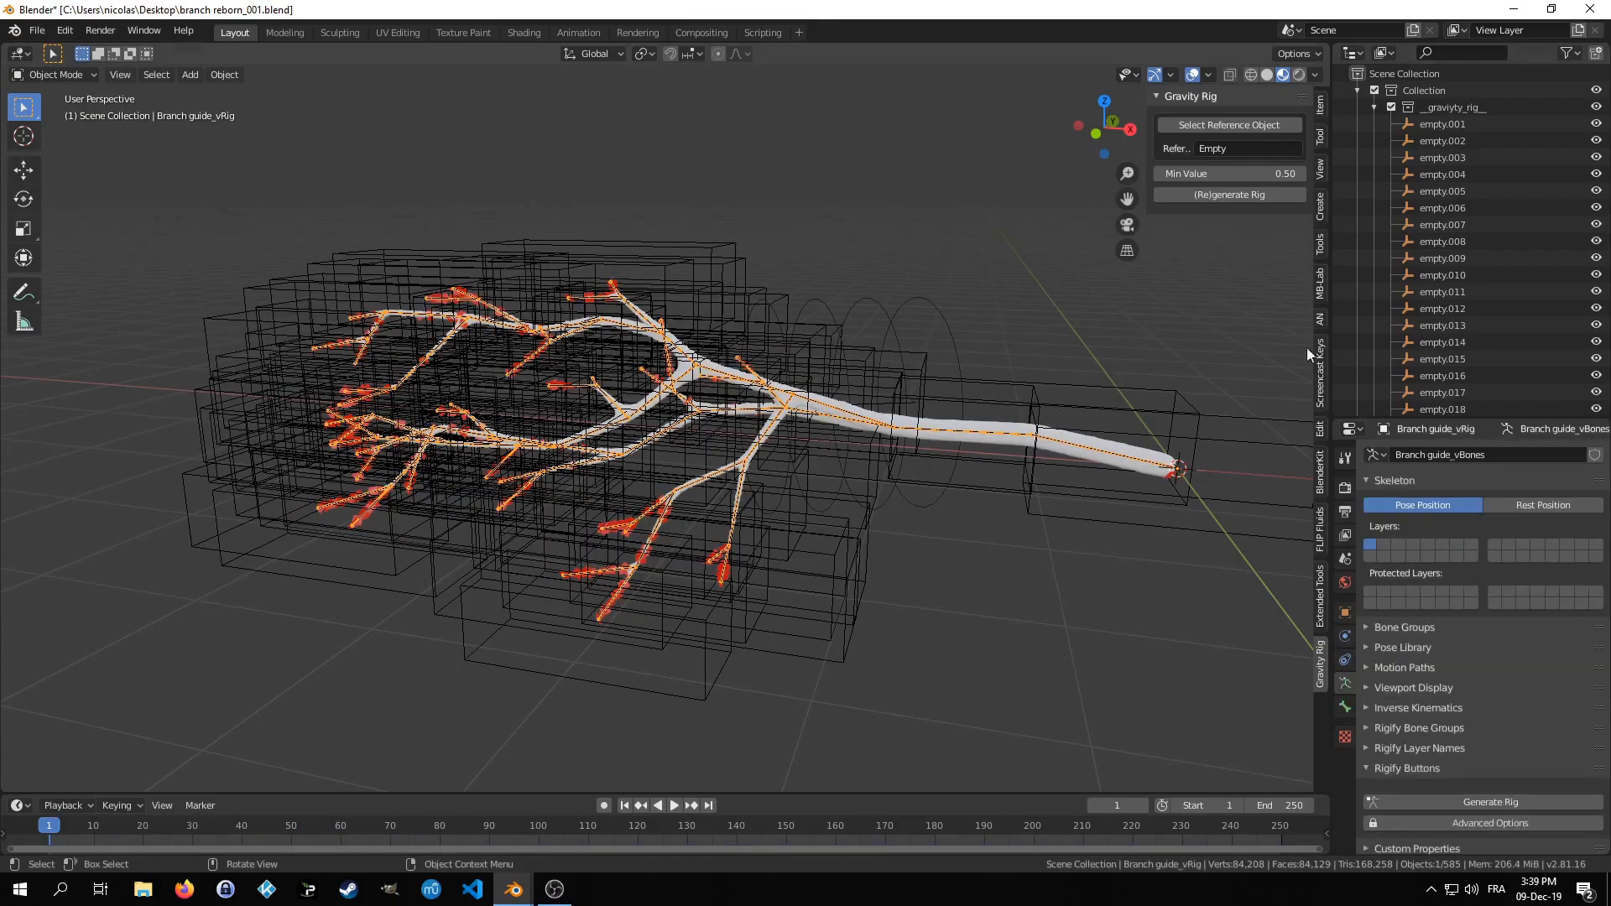
scroll(1449, 149, down, 15)
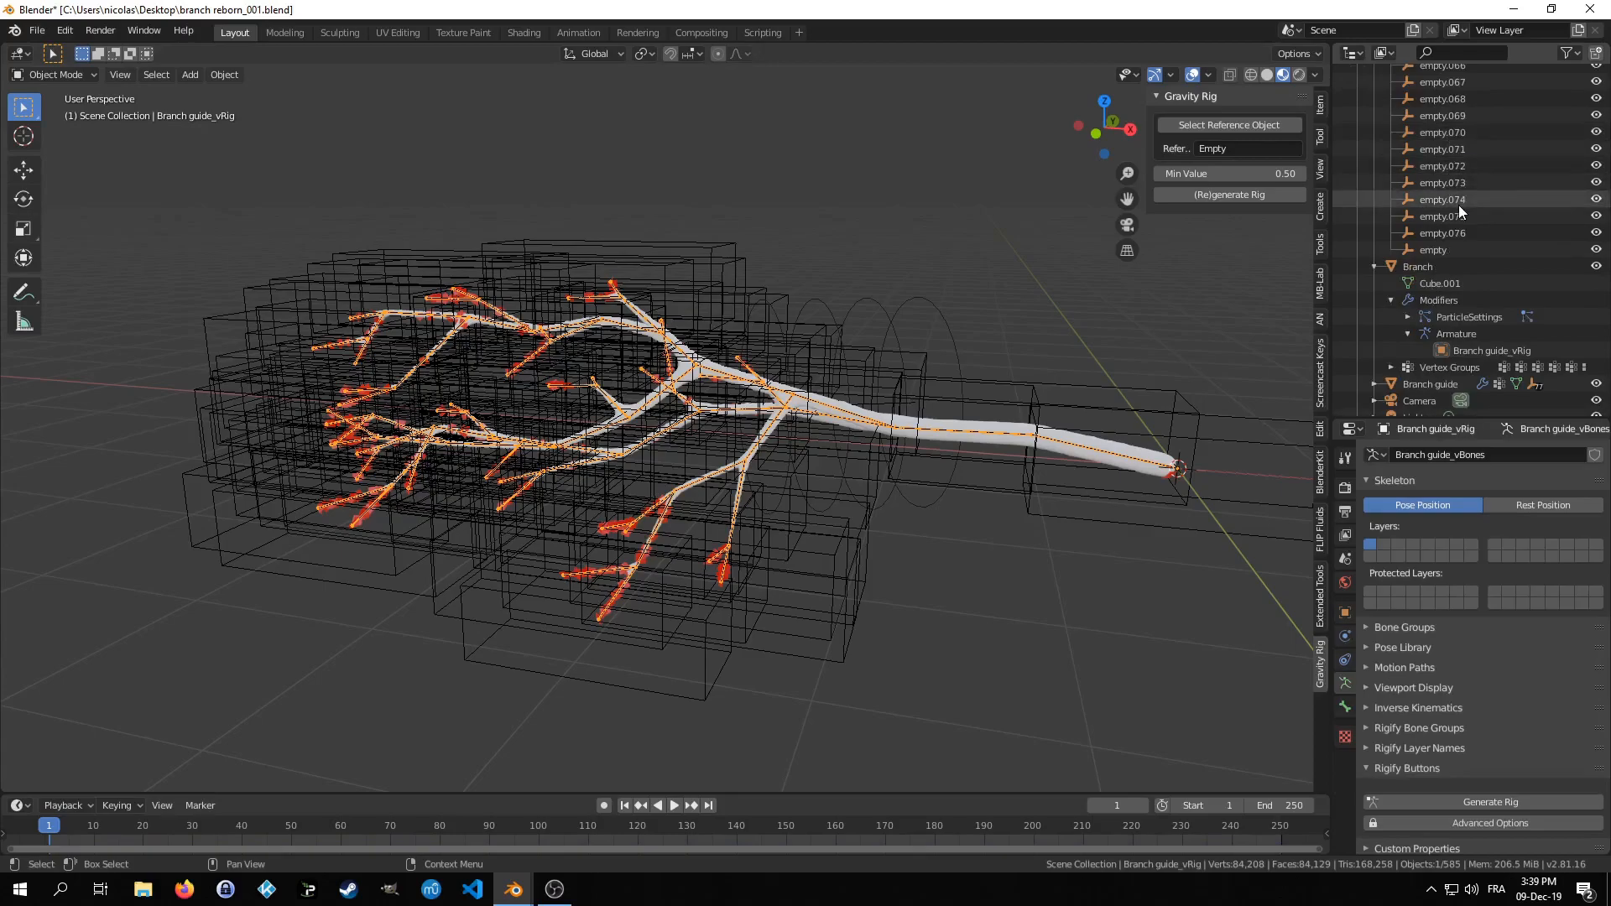
scroll(1444, 252, down, 3)
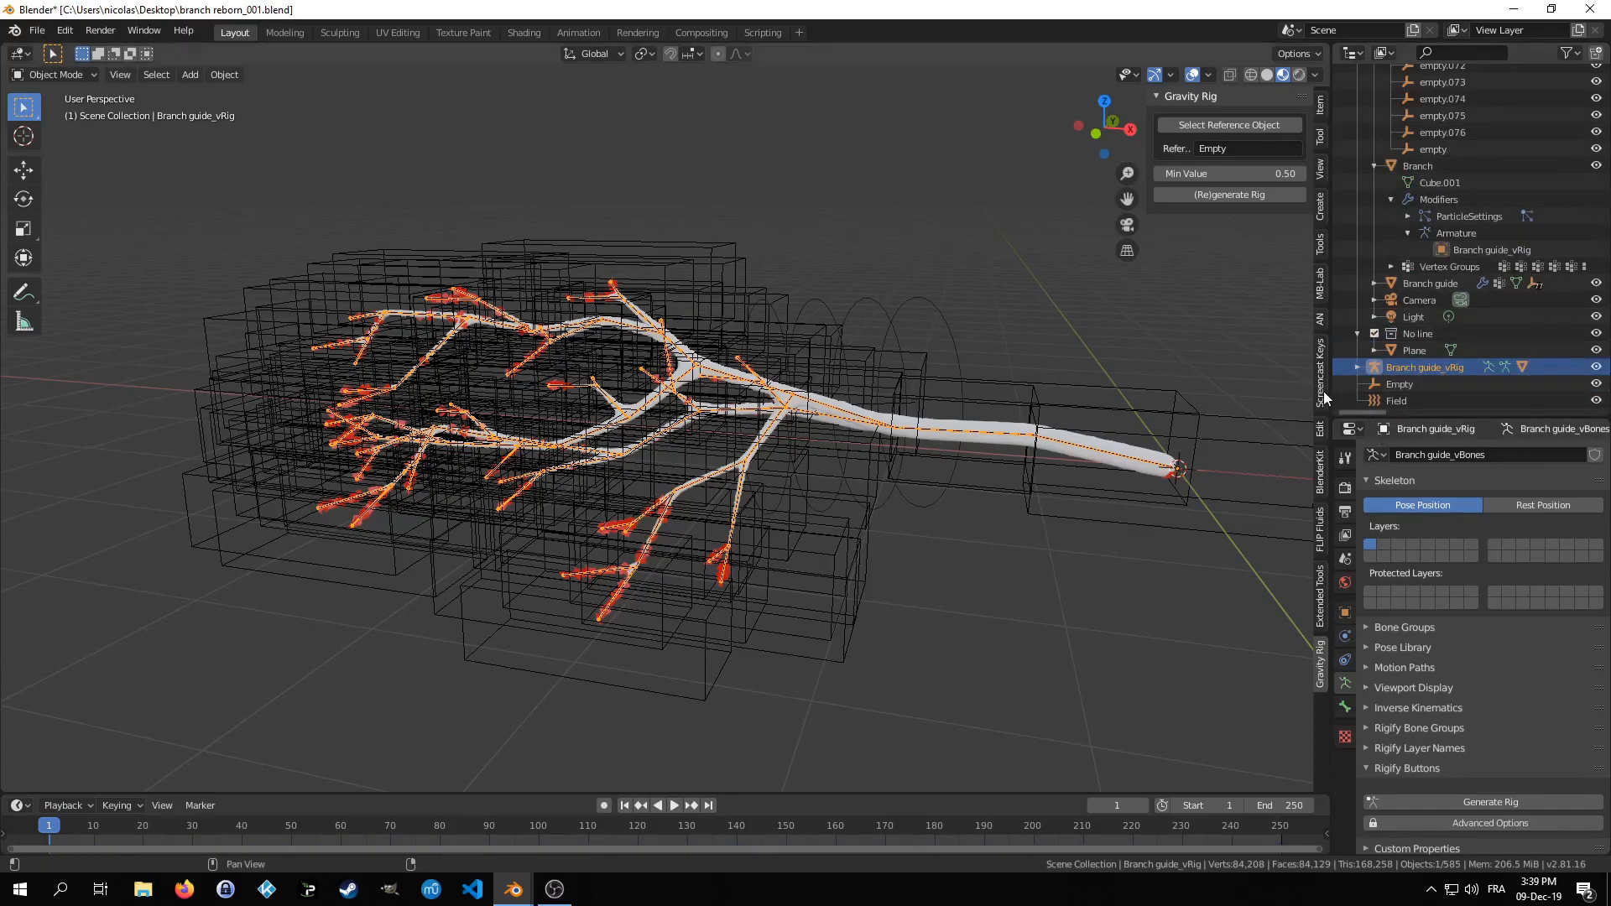
key(ctrl+Tab)
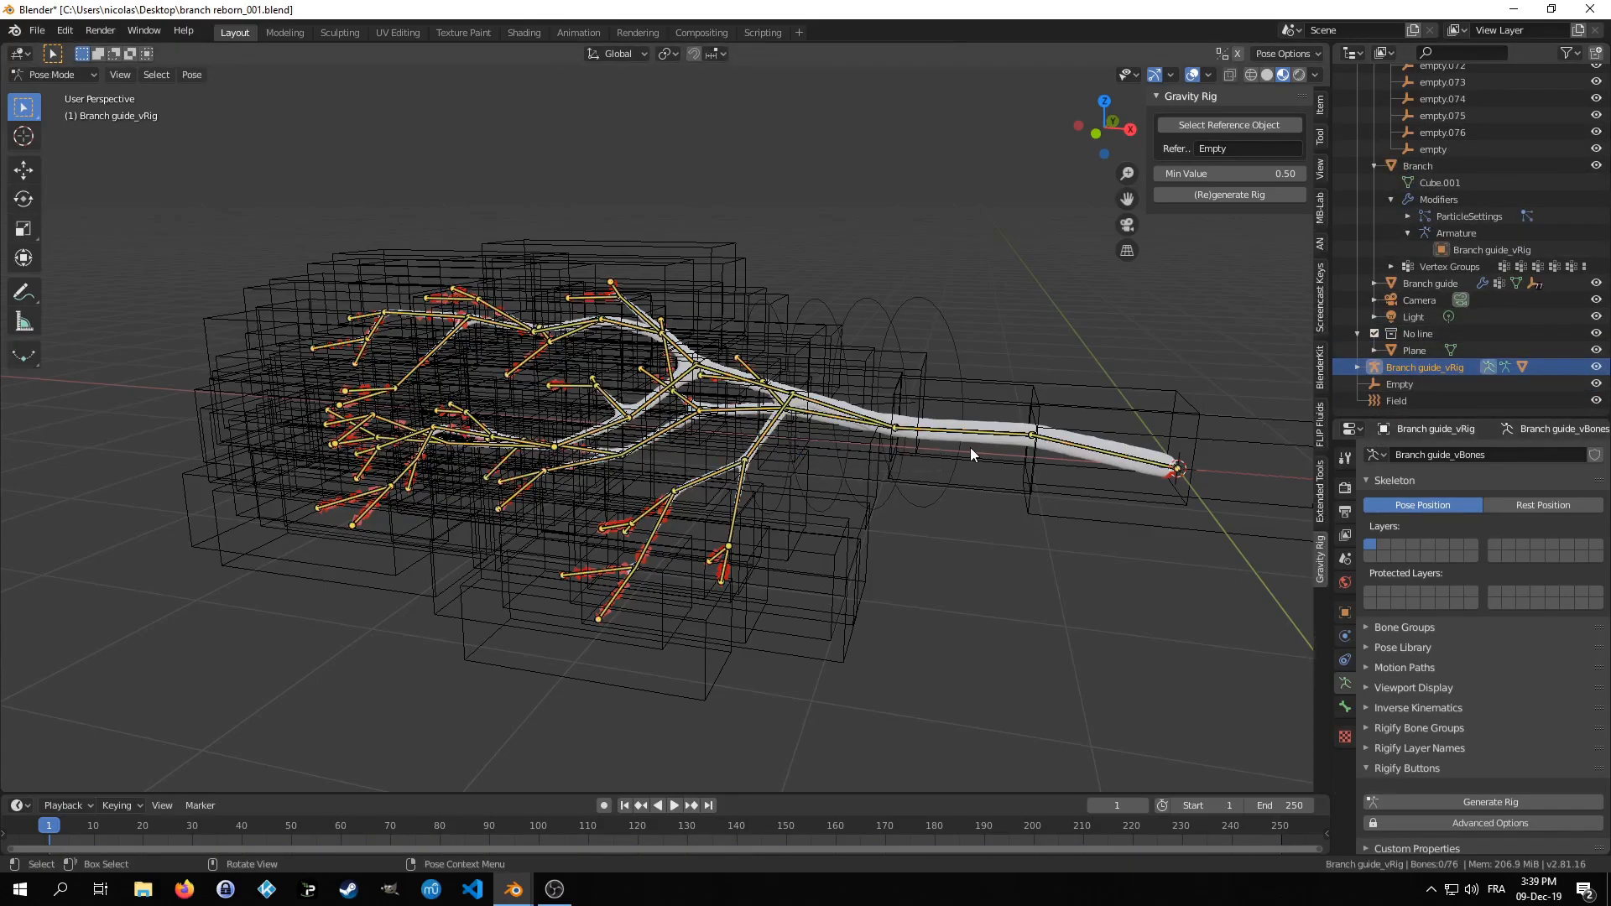
click(990, 433)
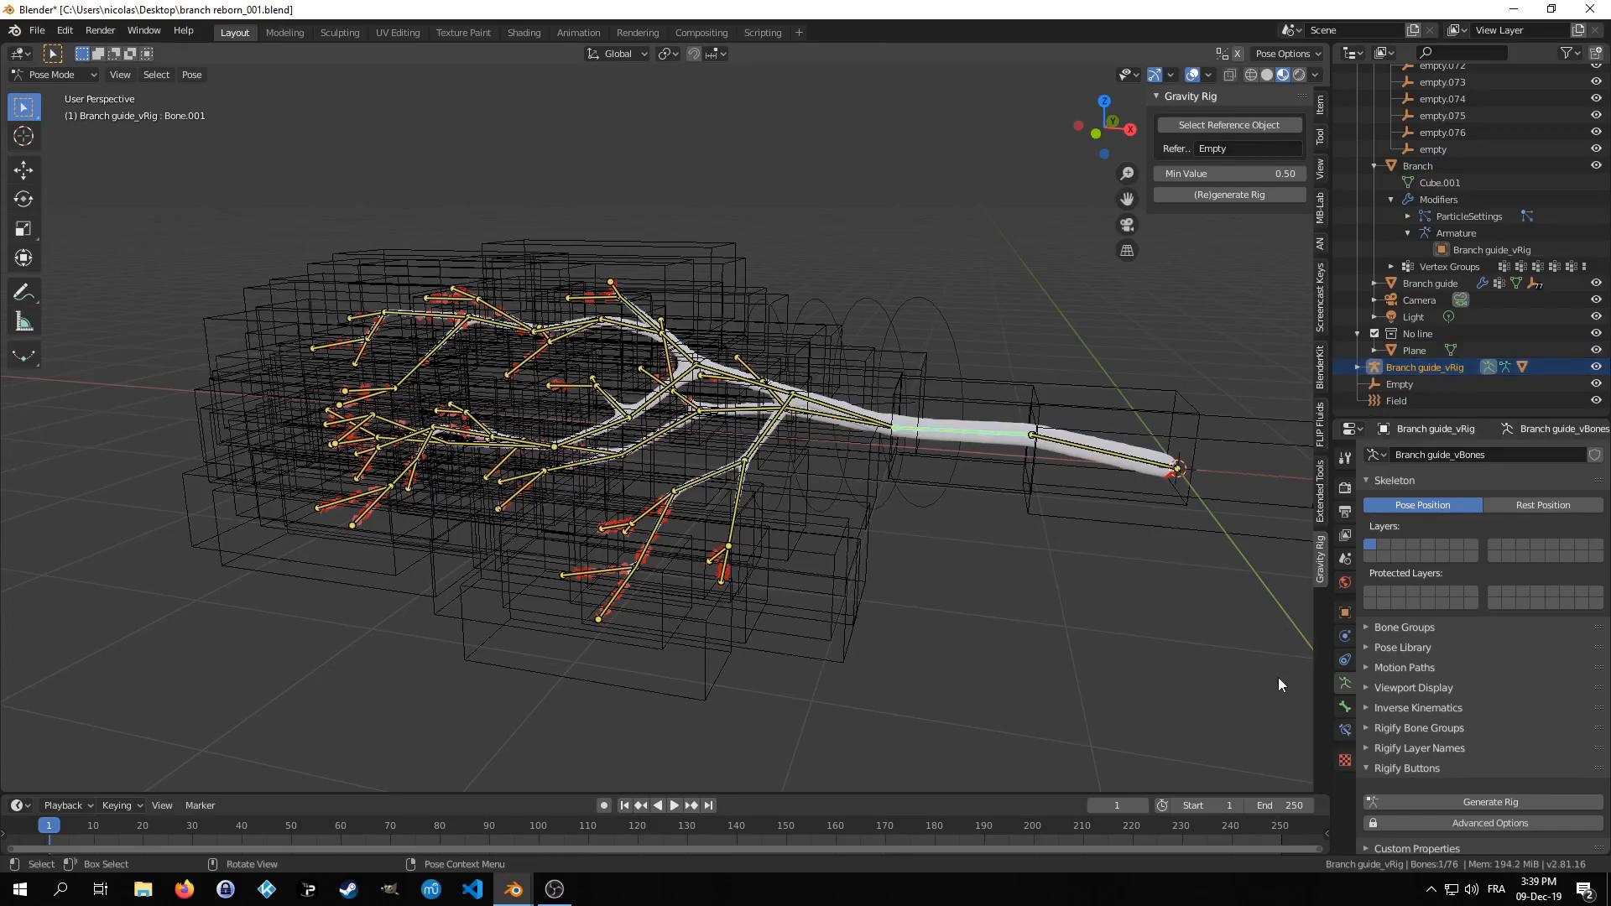
click(1345, 730)
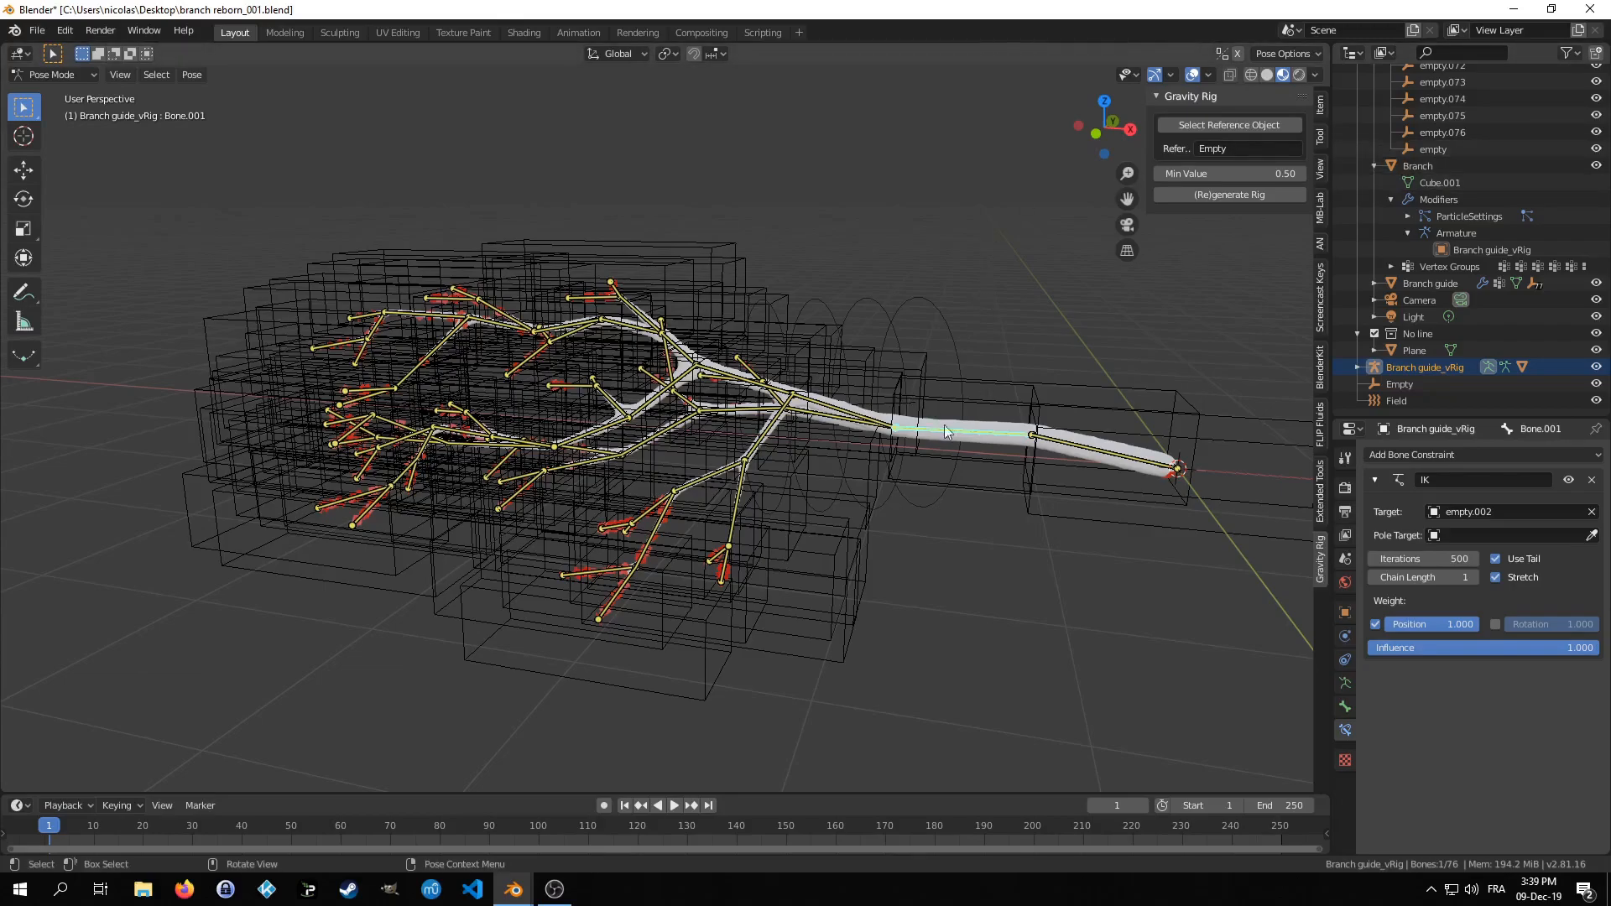
scroll(1359, 288, up, 10)
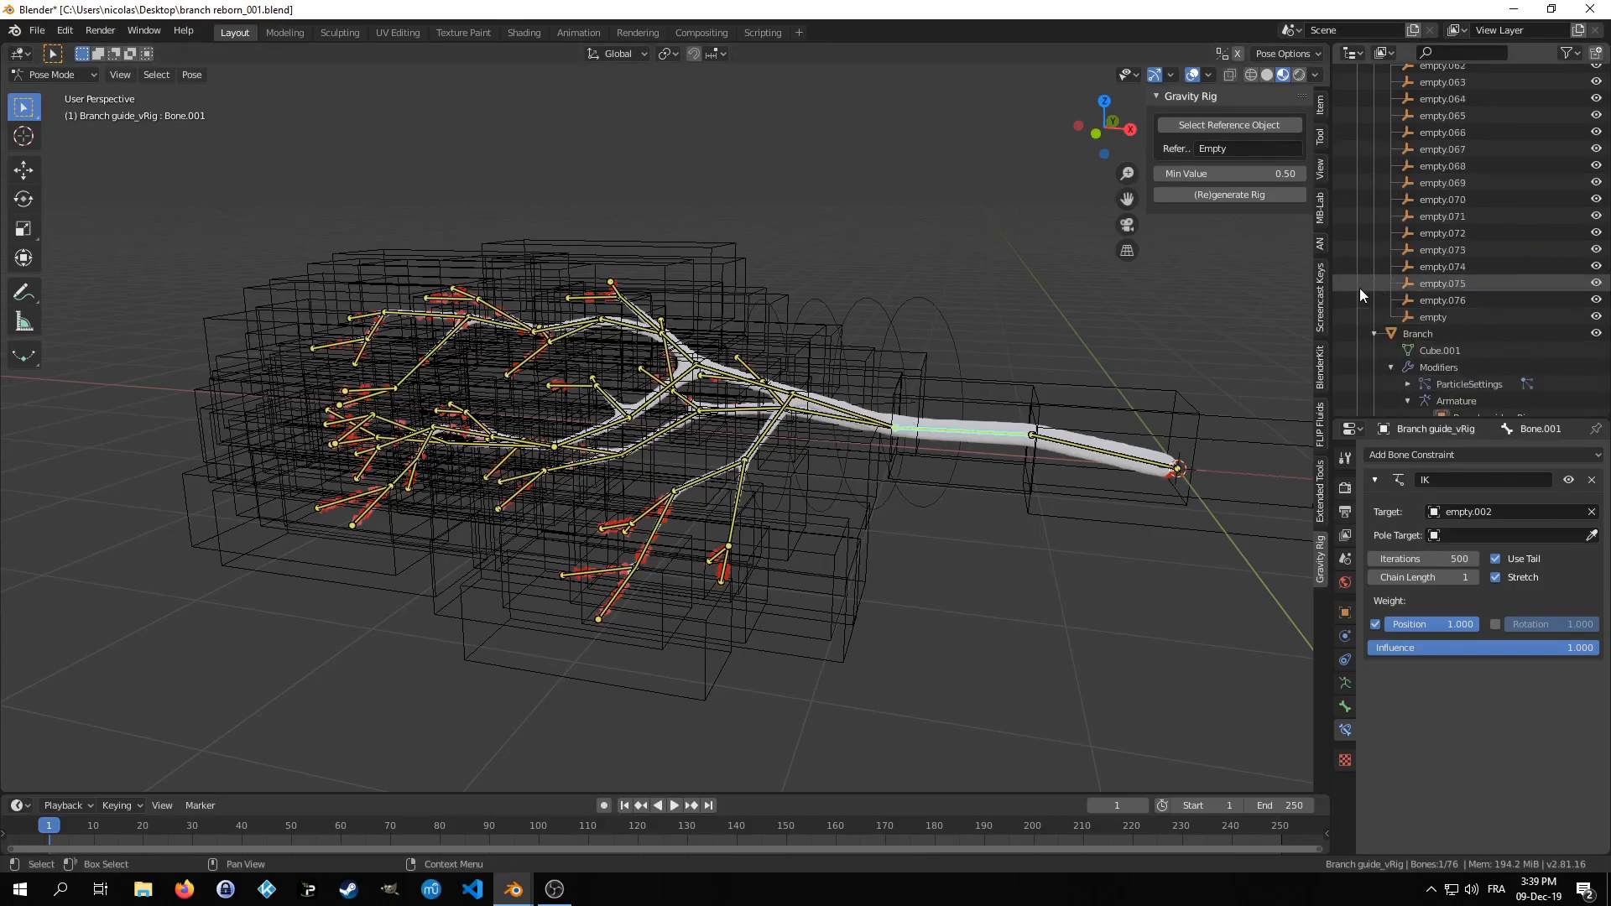
scroll(1360, 289, up, 8)
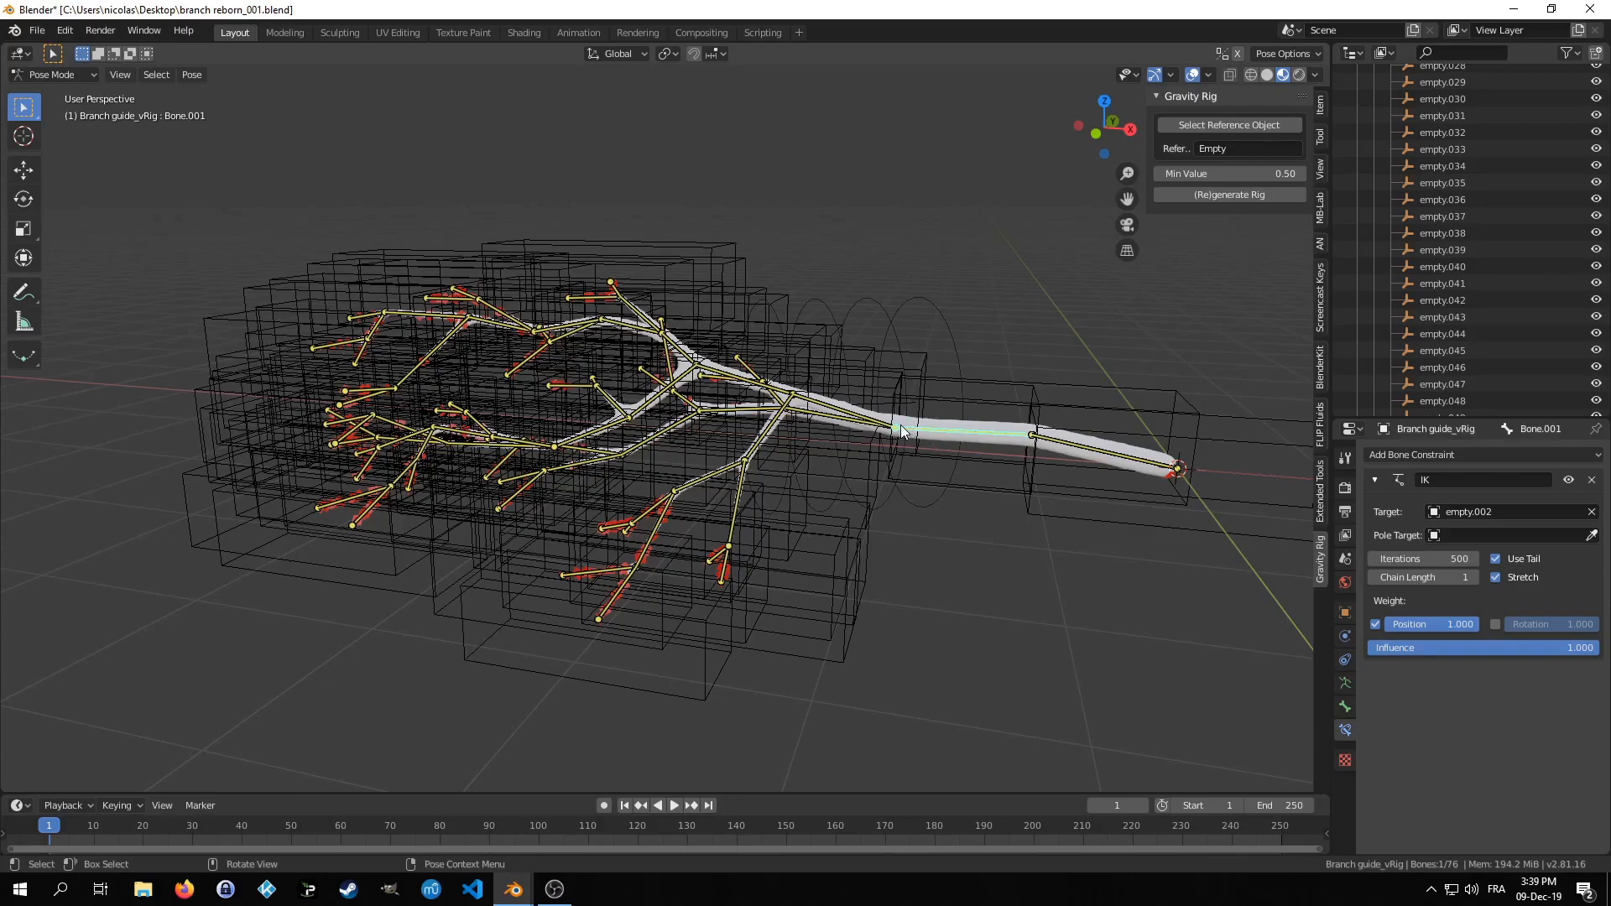
key(ctrl+Tab)
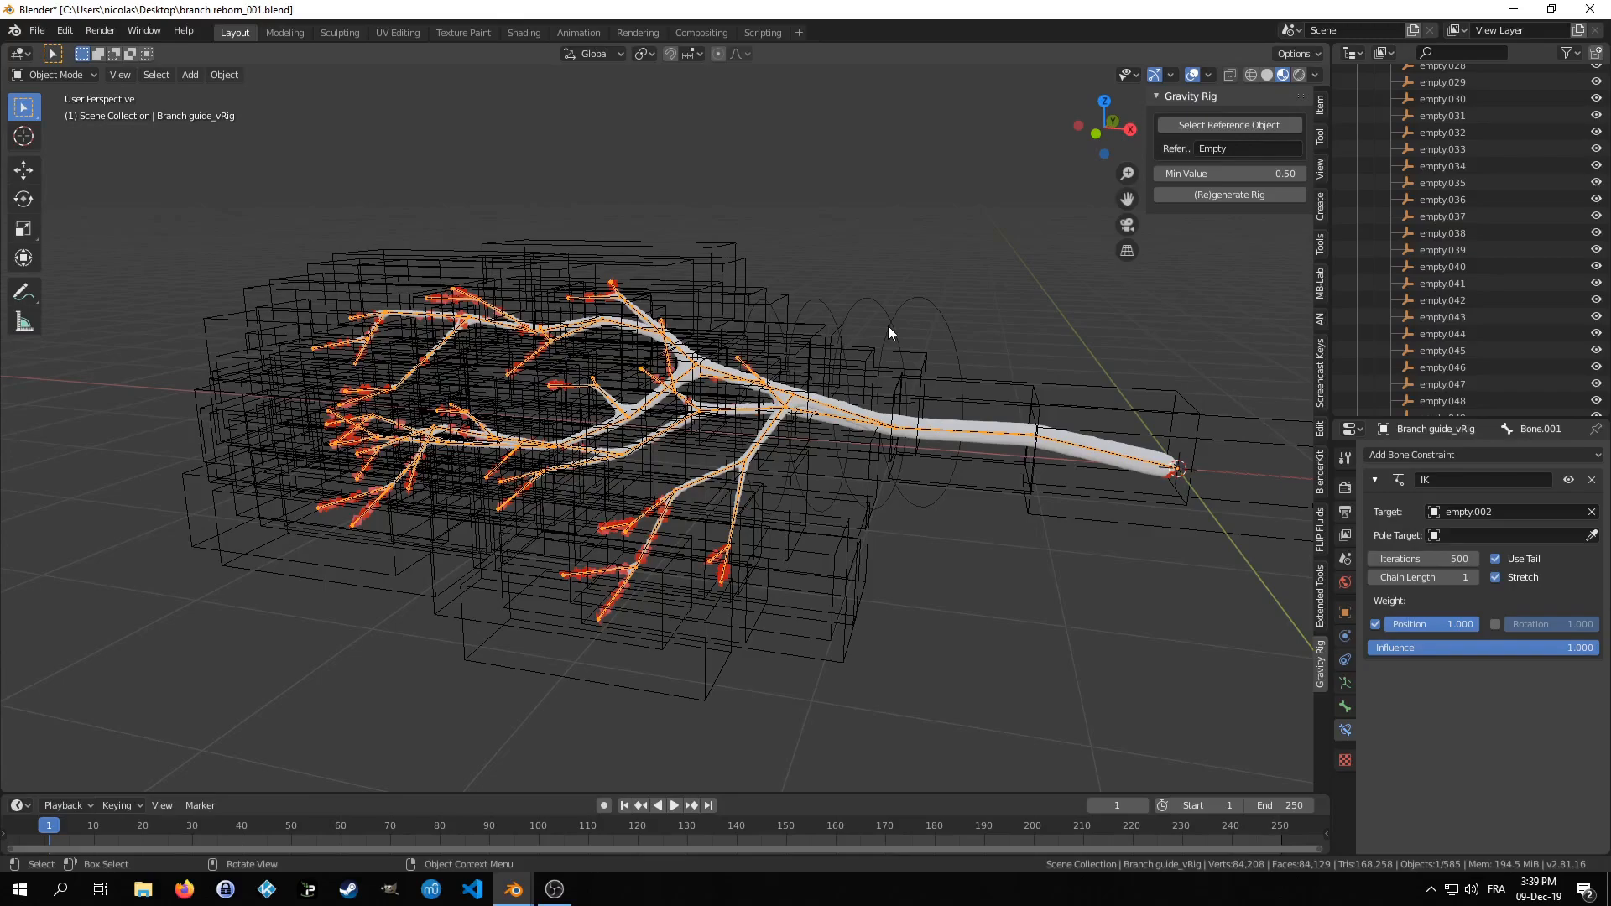